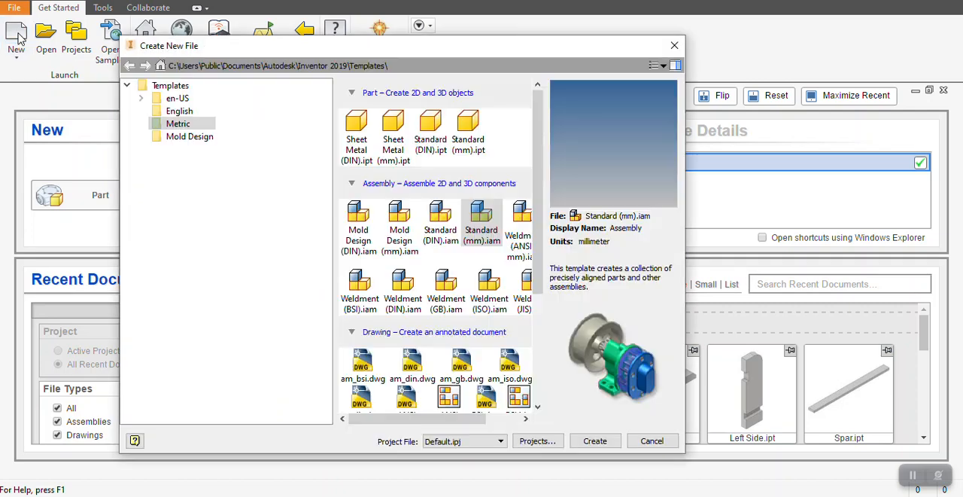
Create a new part from the metric Standard (mm).ipt template and accept the style conflict notice.
left_click(178, 124)
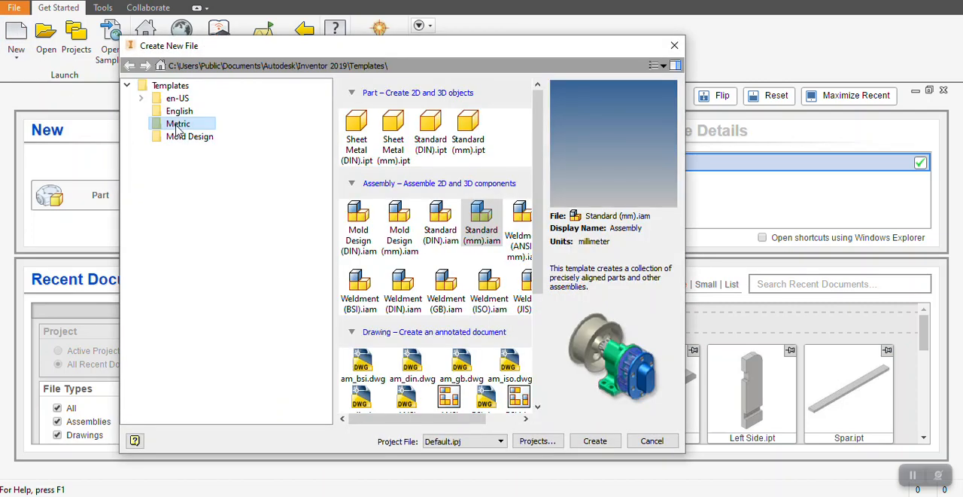
double_click(472, 144)
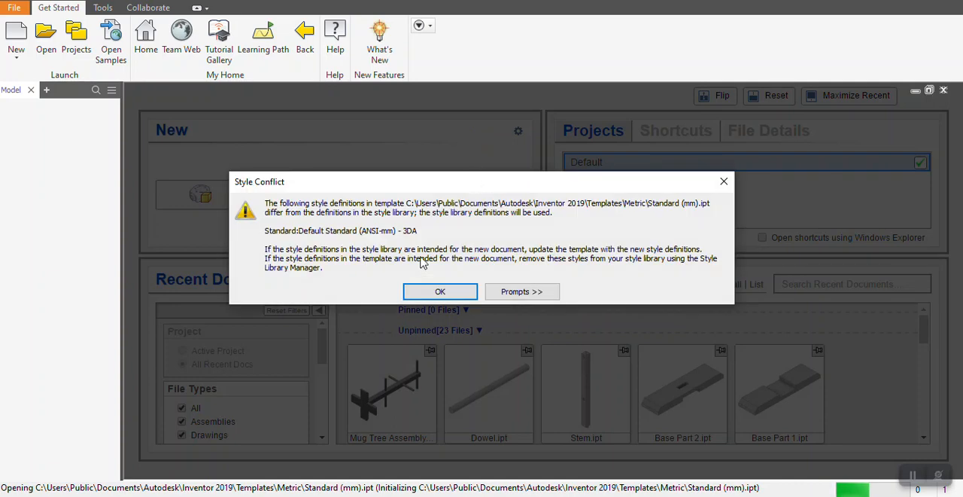
left_click(439, 291)
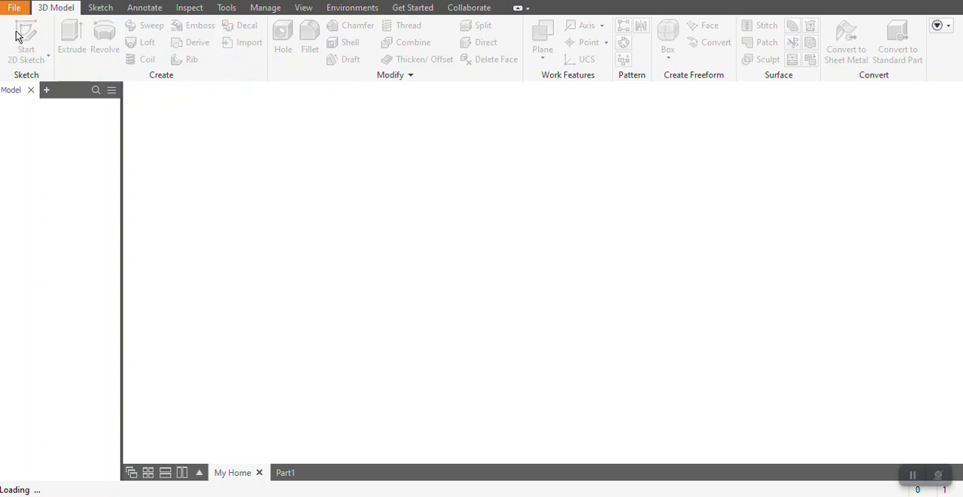
Sketch a horizontal rectangle about 53 mm long around the origin on the XZ plane.
left_click(33, 33)
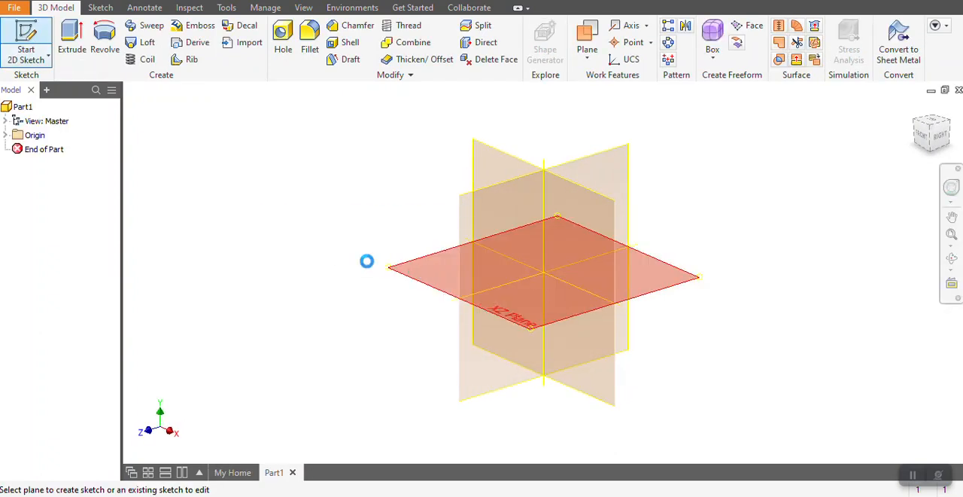
left_click(362, 269)
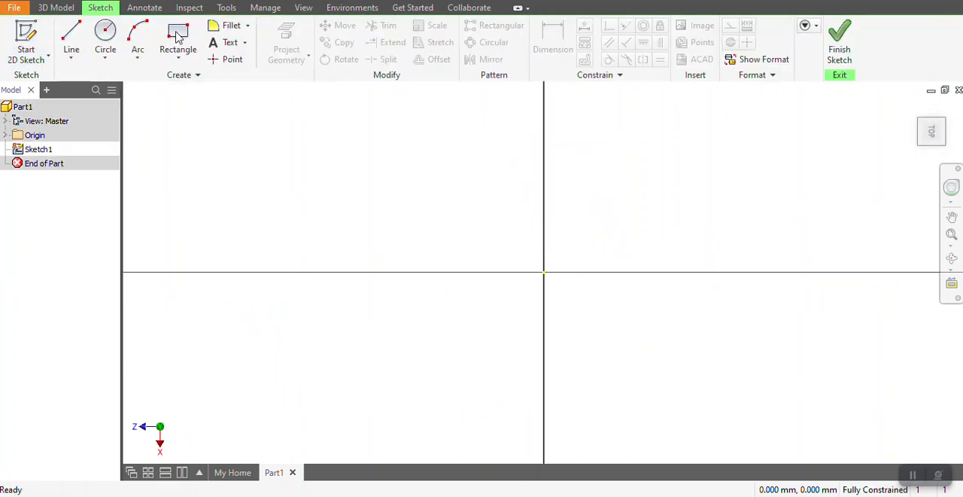
left_click(178, 38)
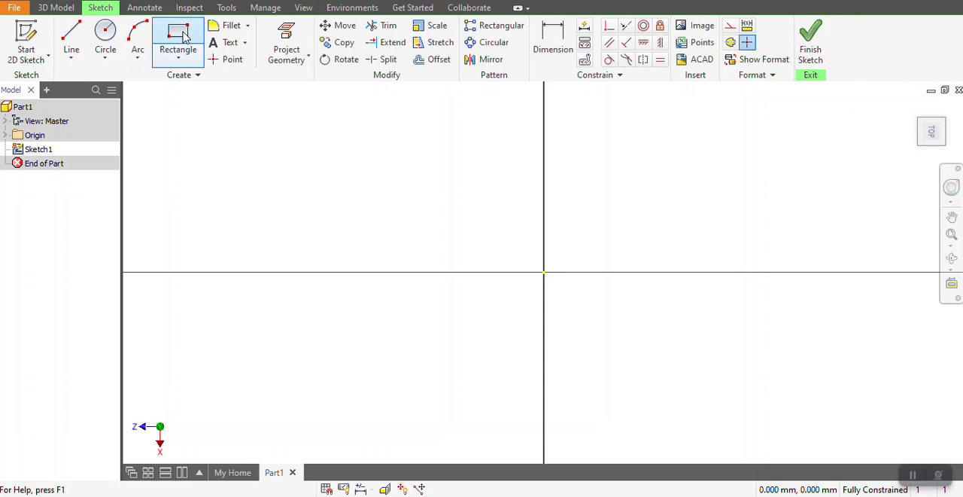
left_click(231, 183)
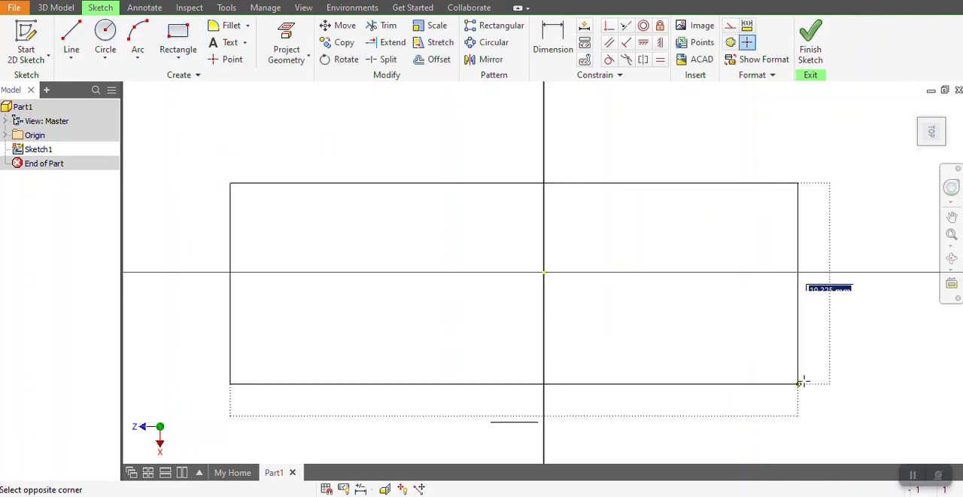
left_click(817, 368)
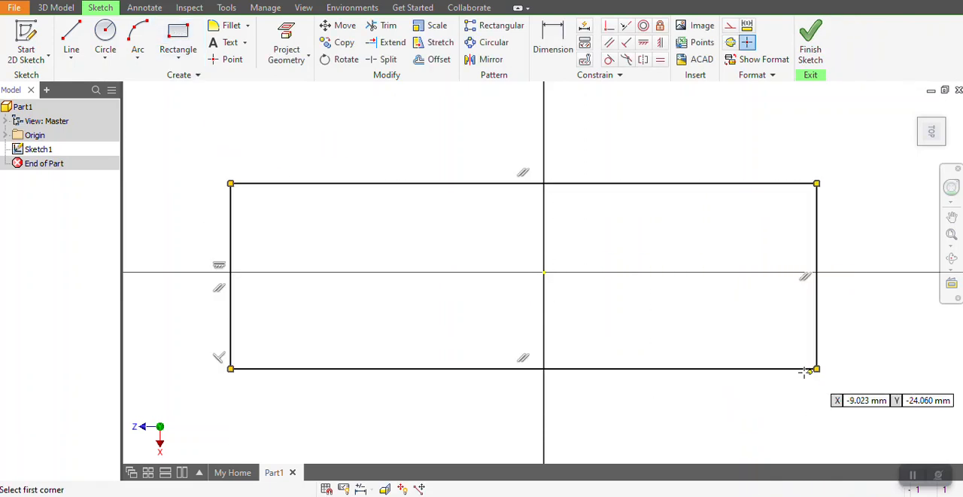
Dimension the rectangle's long upper edge and set its length to 140 mm.
left_click(554, 38)
left_click(426, 186)
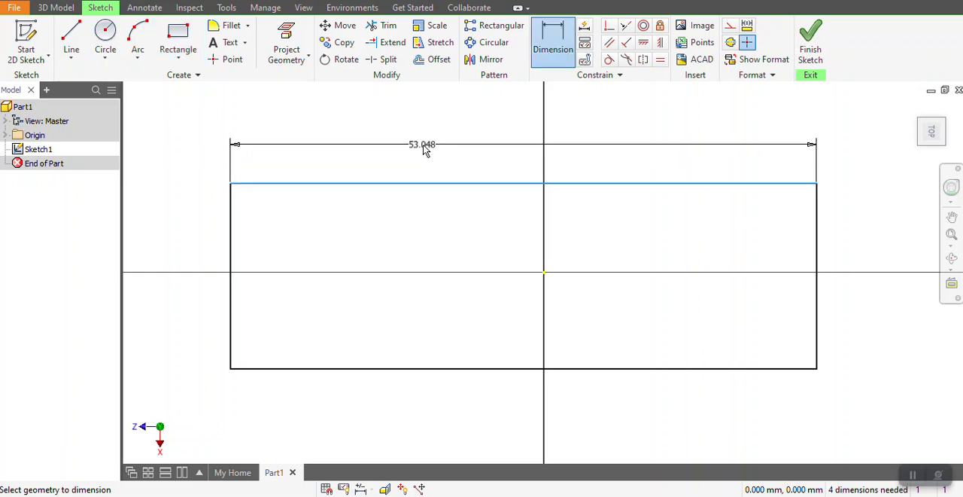
left_click(423, 145)
type("140")
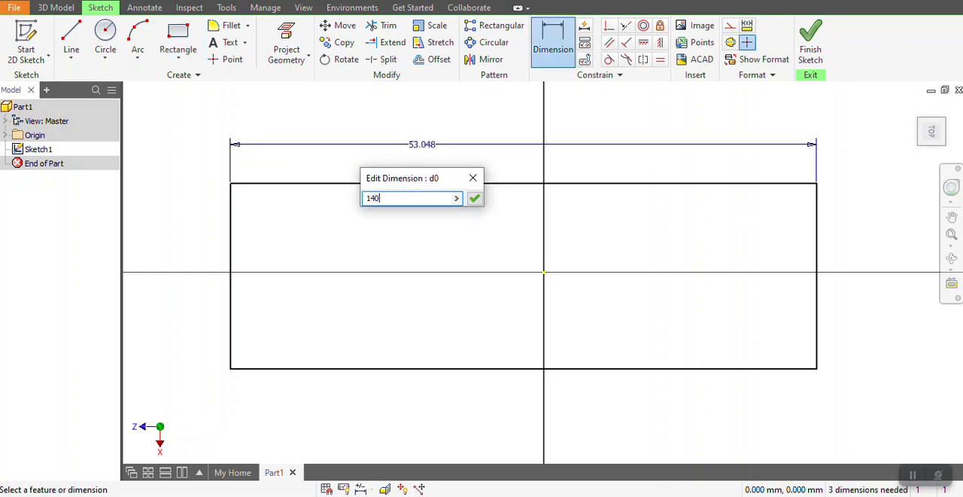
key("Return")
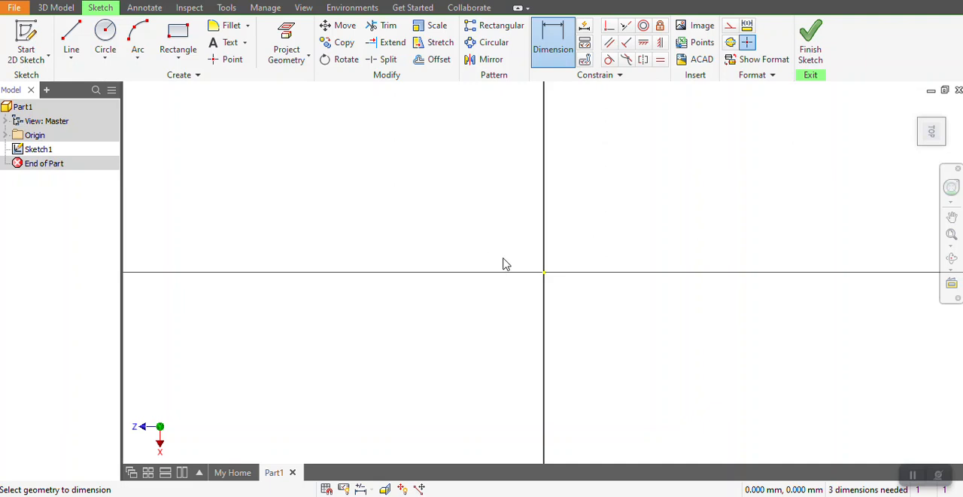
Dimension the rectangle's short left edge and set it to 35 mm.
scroll(505, 263, "down", 3)
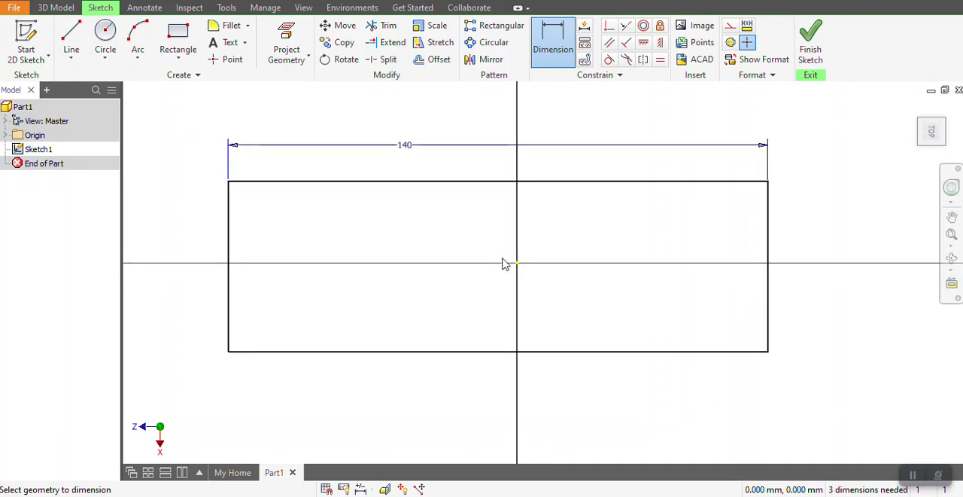
left_click(229, 240)
left_click(204, 238)
type("35")
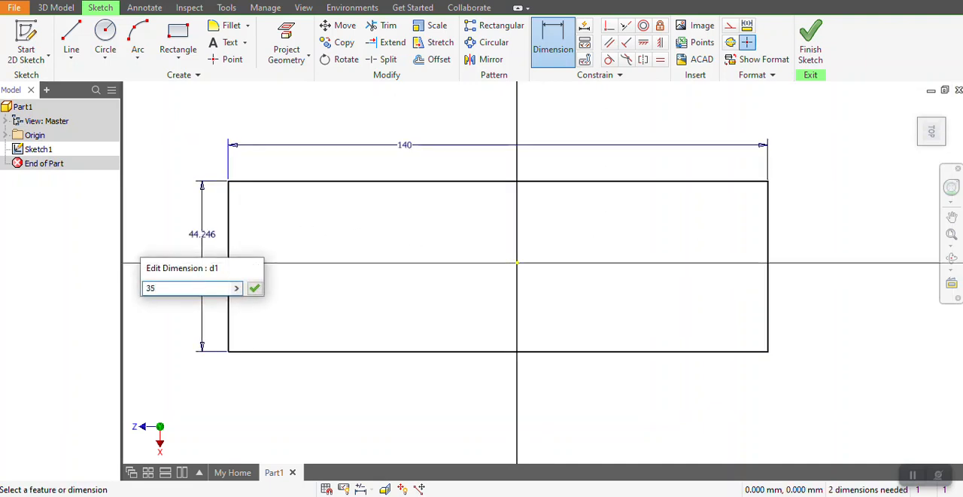
key("Return")
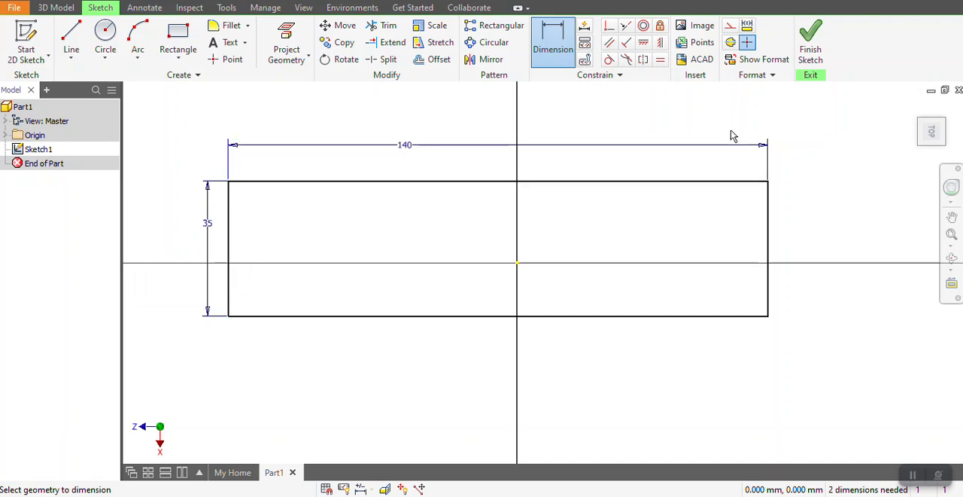
Finish the sketch and extrude the rectangle 12 mm upward into a solid bar.
left_click(811, 47)
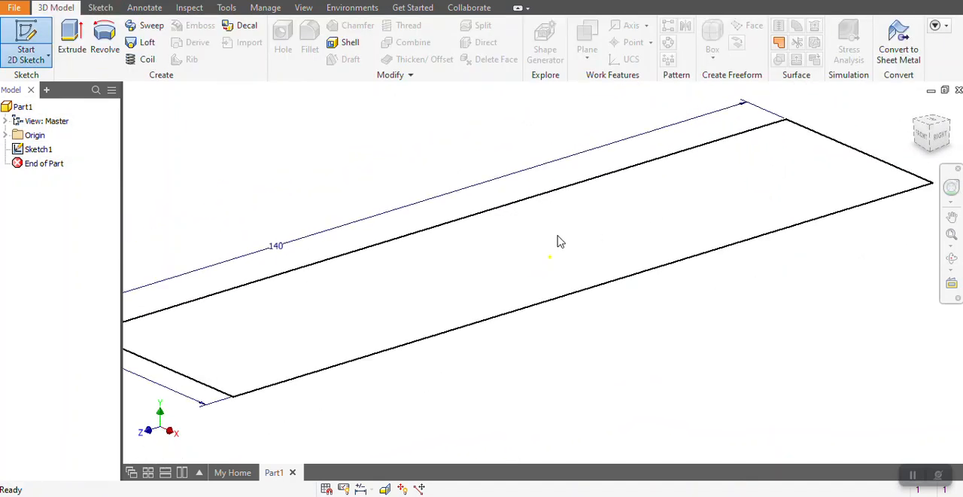
left_click(72, 41)
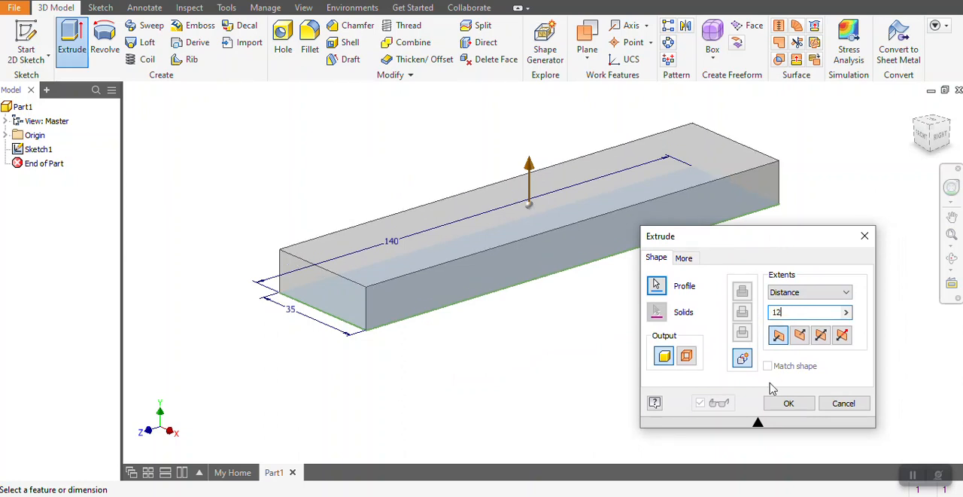
left_click(788, 403)
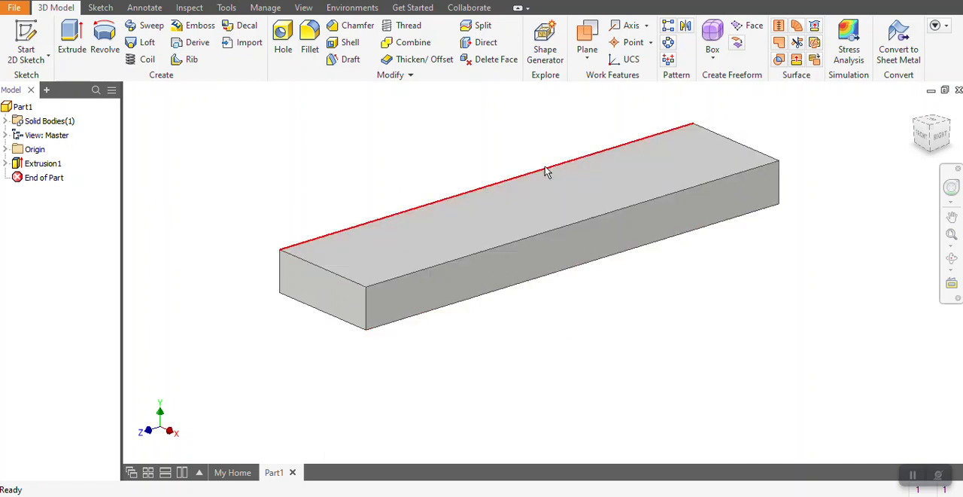
Chamfer the two short top edges at the bar's ends with a distance of 6 mm.
left_click(348, 30)
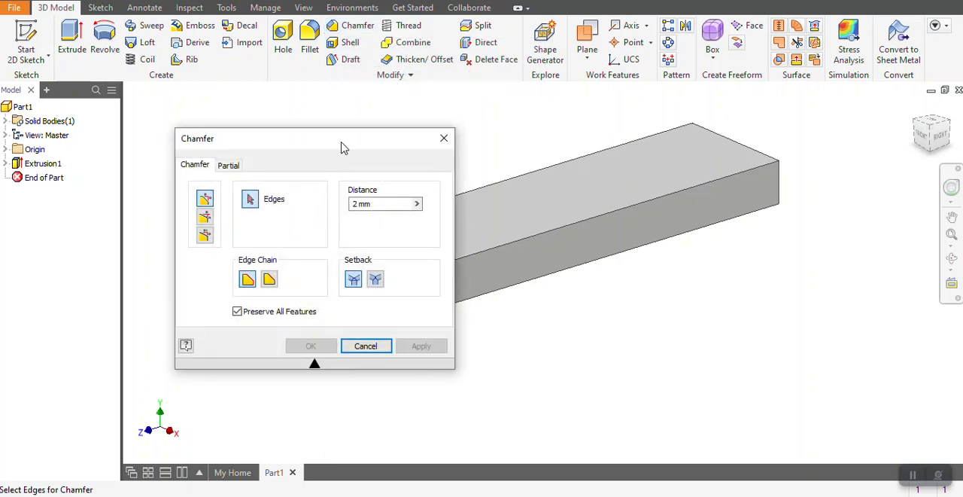
left_click_drag(339, 145, 183, 96)
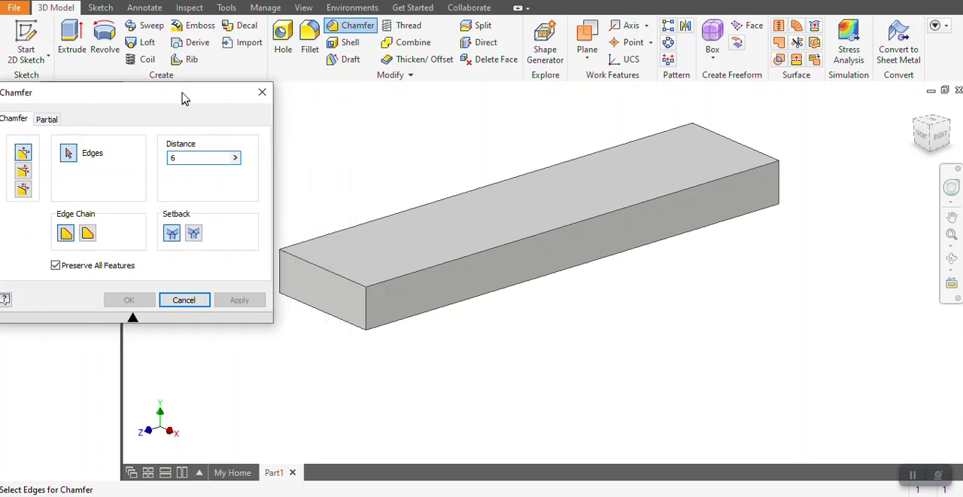
left_click(335, 275)
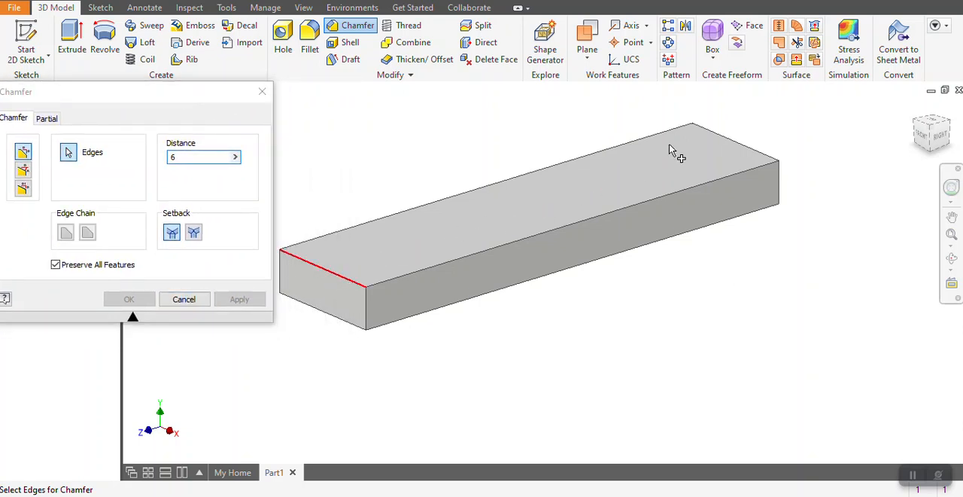
left_click(742, 146)
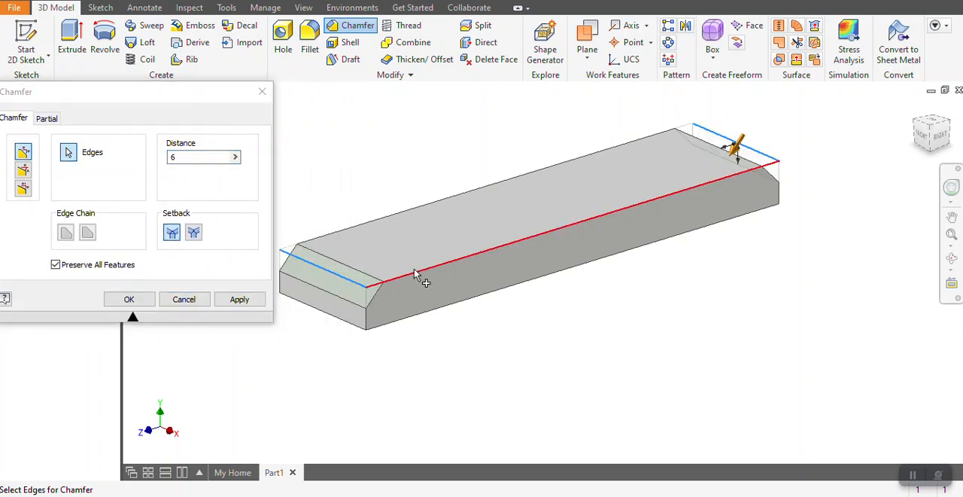
left_click(238, 300)
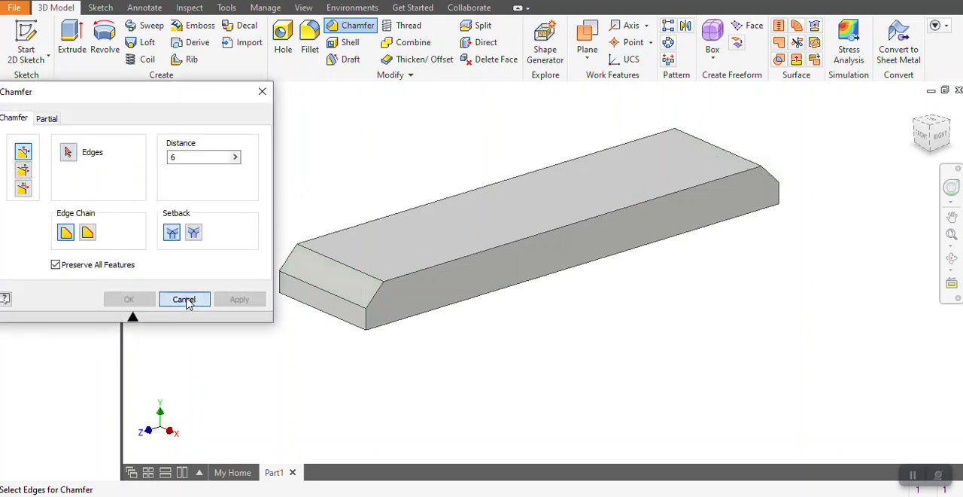
left_click(184, 299)
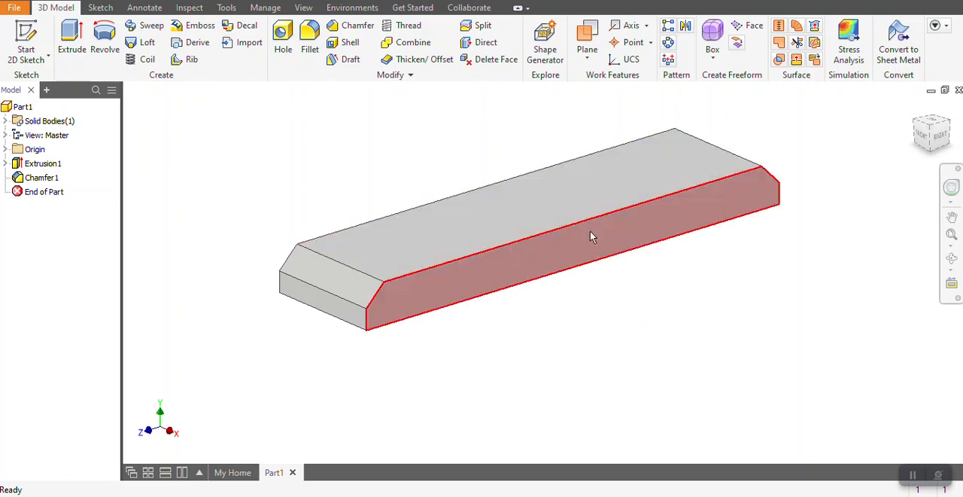
Sketch a rectangle about 47 mm wide on the bar's top face, spanning between its two long edges.
left_click(26, 39)
left_click(547, 211)
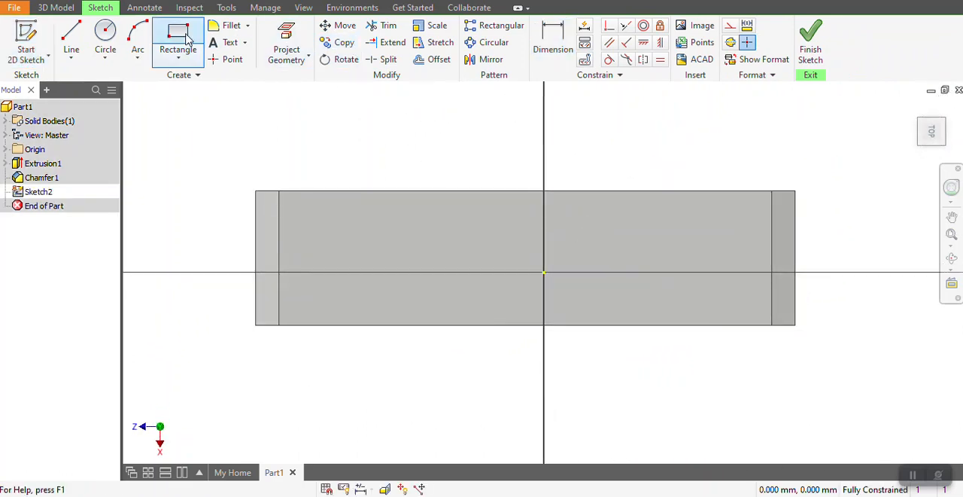
left_click(178, 36)
left_click(408, 190)
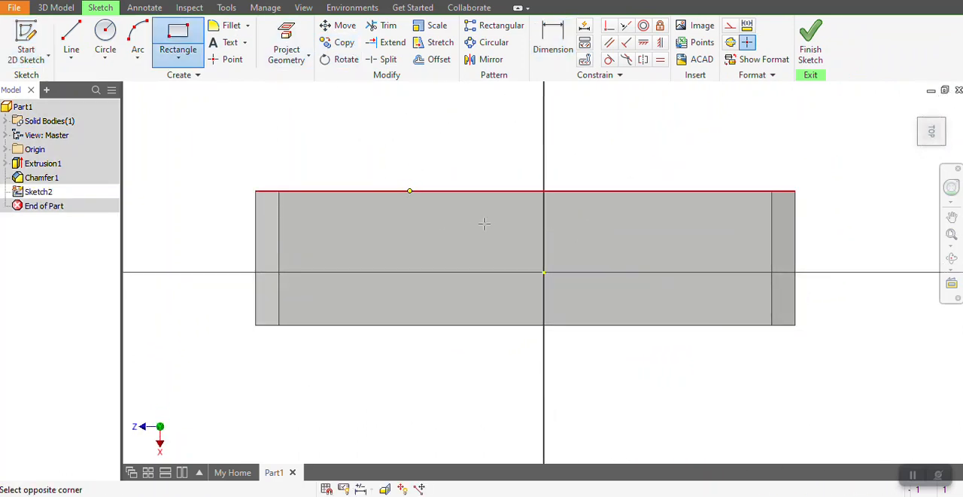
left_click(589, 325)
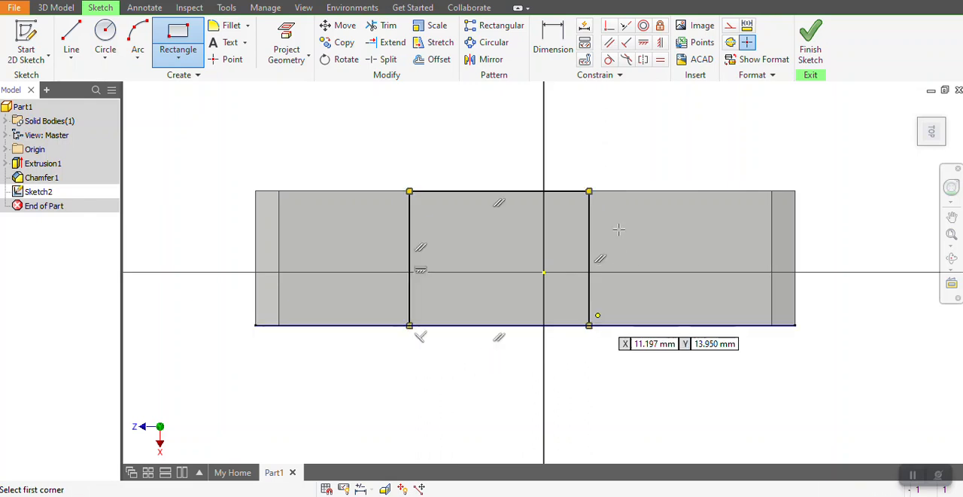
Dimension the distance between the new rectangle's two crosswise sides and set it to 35 mm.
left_click(553, 38)
left_click(410, 242)
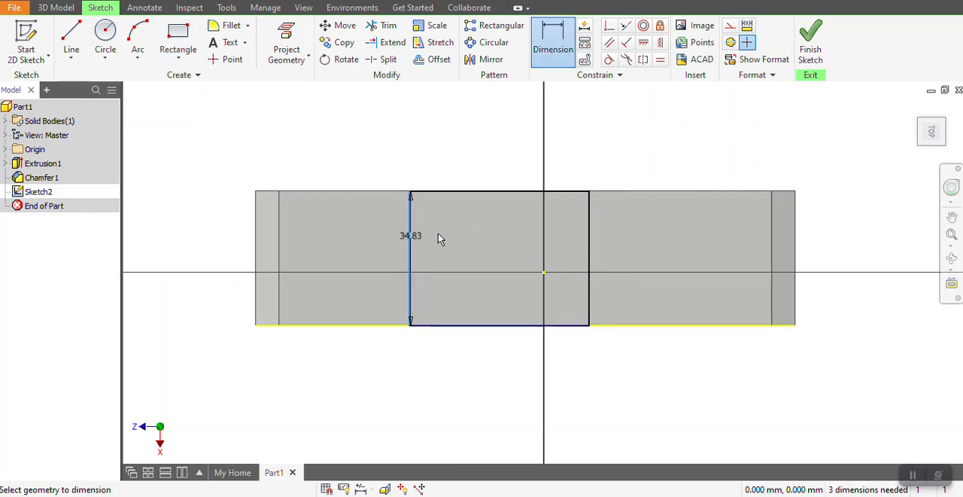
left_click(588, 241)
left_click(504, 145)
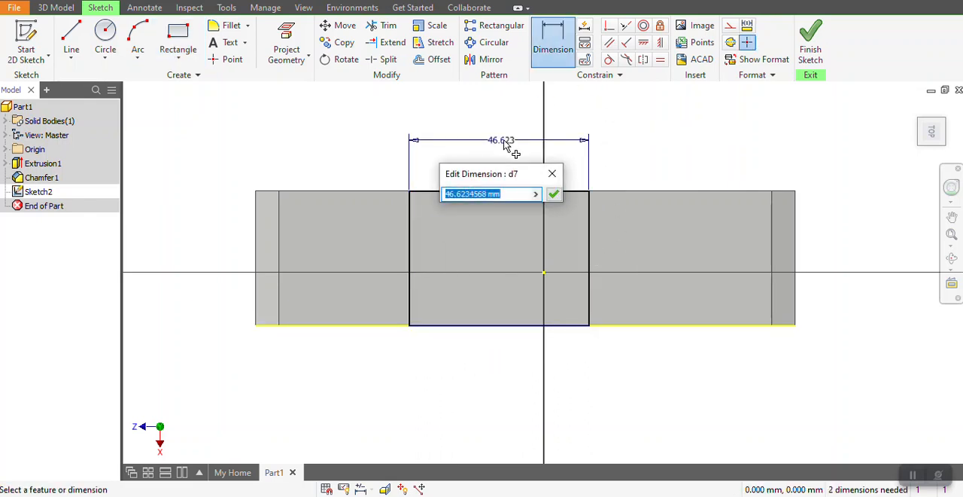
type("35")
key("Return")
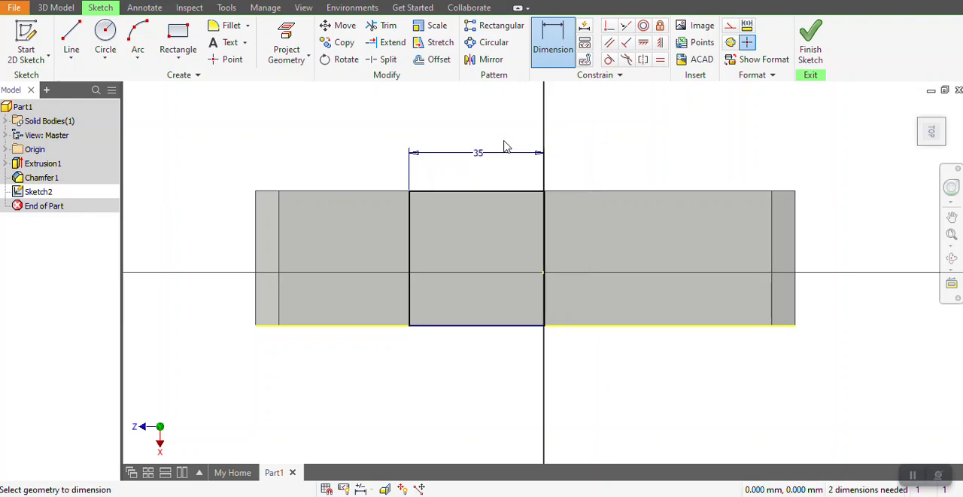
Place the rectangle's left side 52.5 mm from the bar's left end and finish the sketch.
left_click(258, 241)
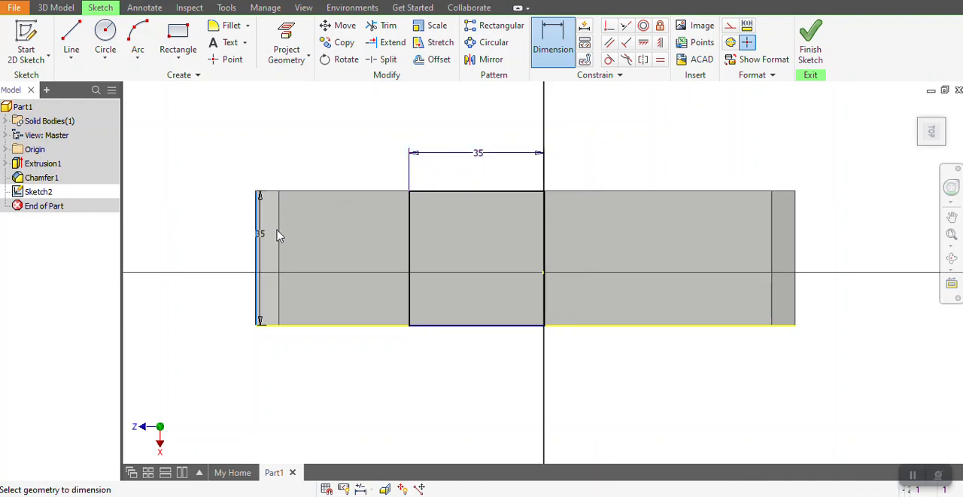
left_click(412, 238)
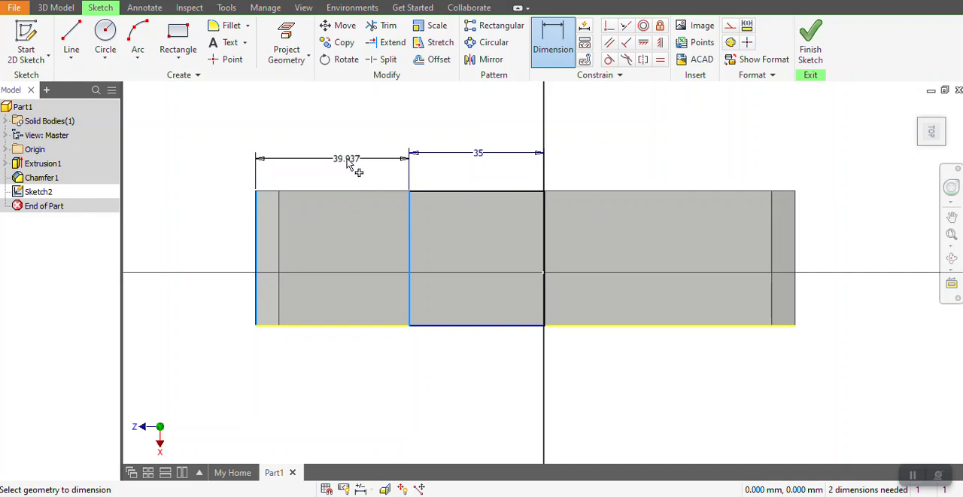
left_click(347, 163)
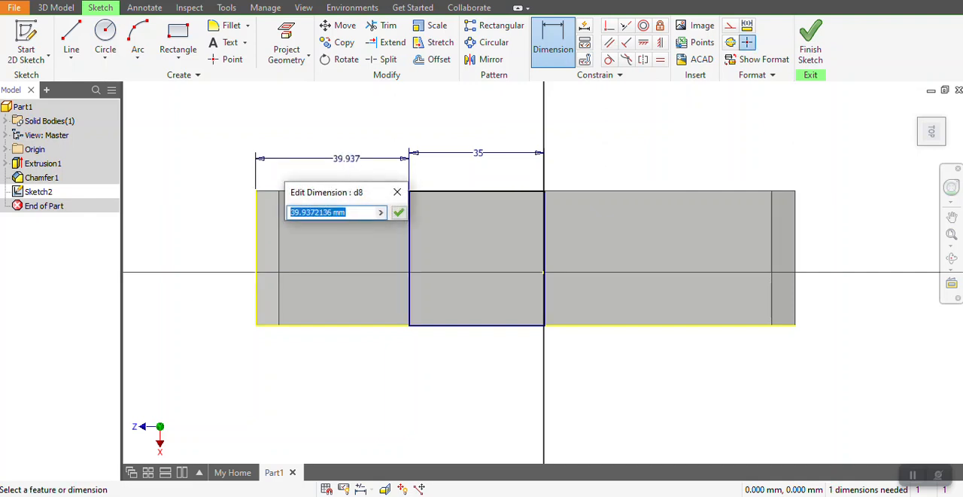
type("5")
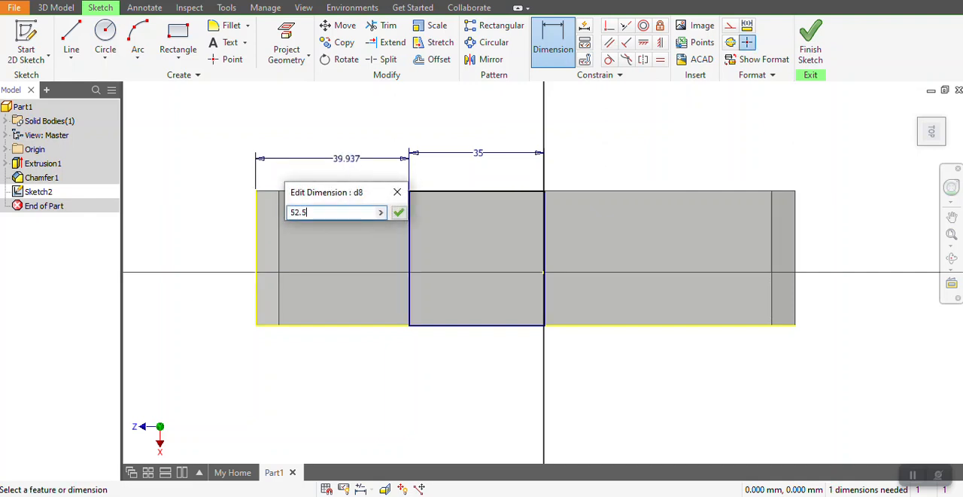
type("2.5")
key("Return")
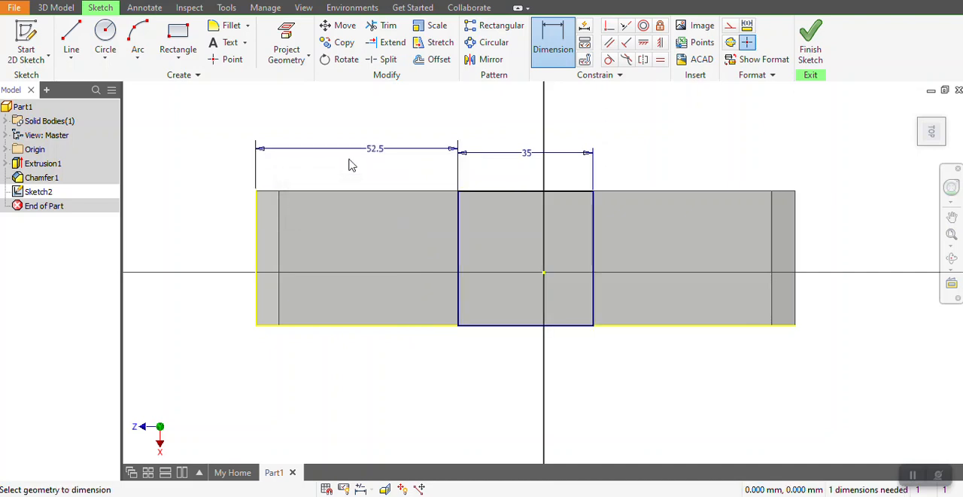
left_click(810, 41)
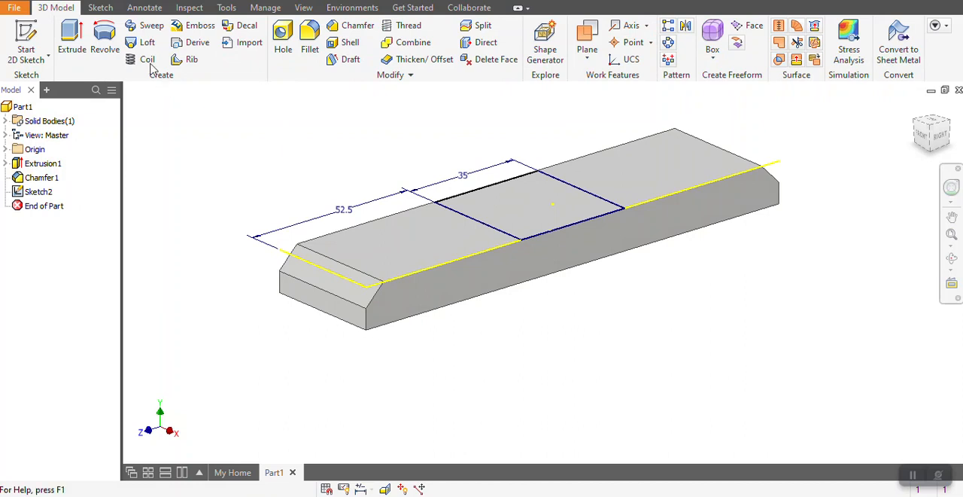
Extrude the 35 mm wide rectangle on the bar's top face as a 6 mm deep cut.
left_click(74, 39)
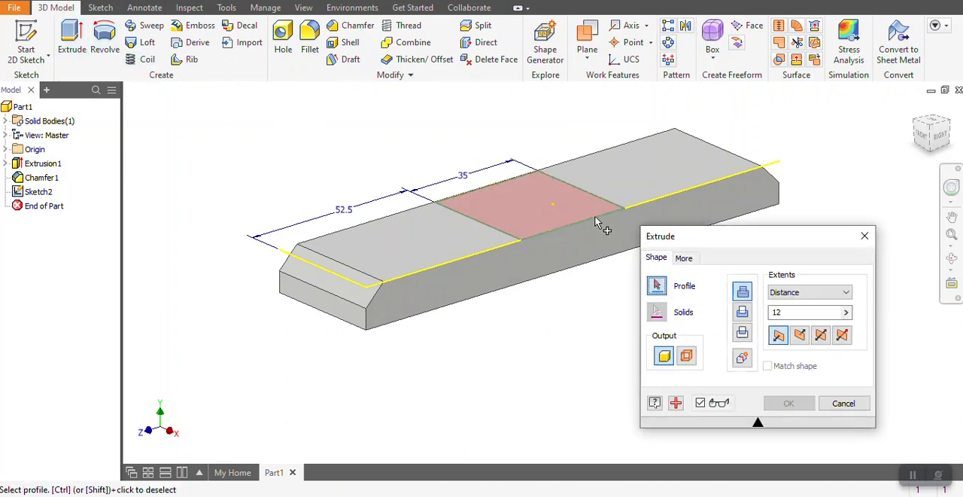
left_click(503, 202)
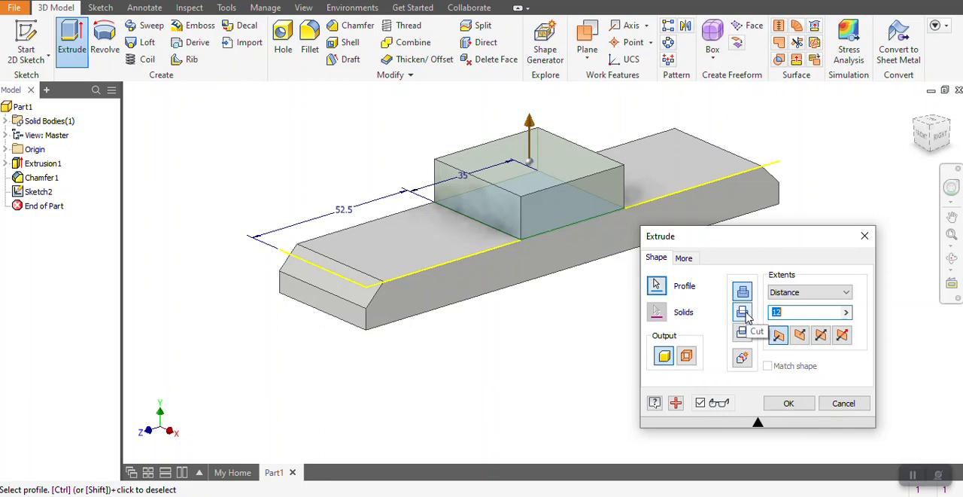
left_click(742, 312)
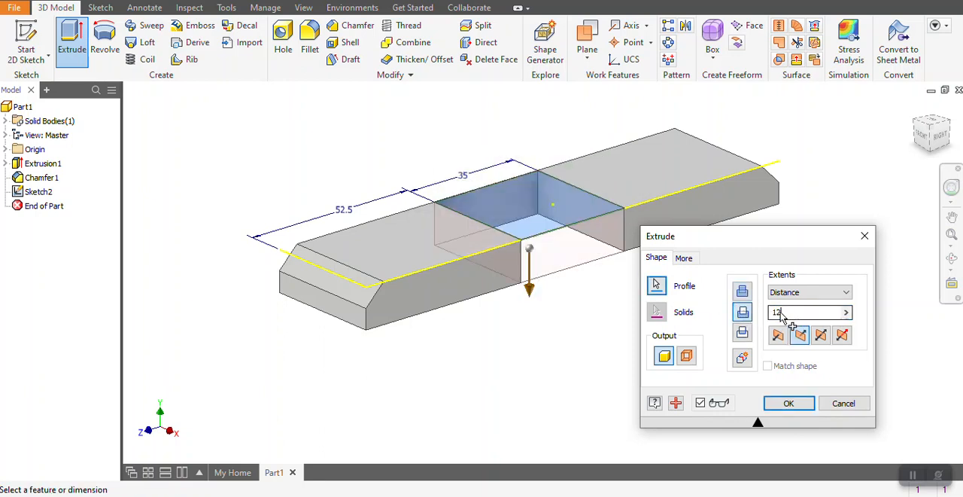
left_click_drag(781, 313, 763, 315)
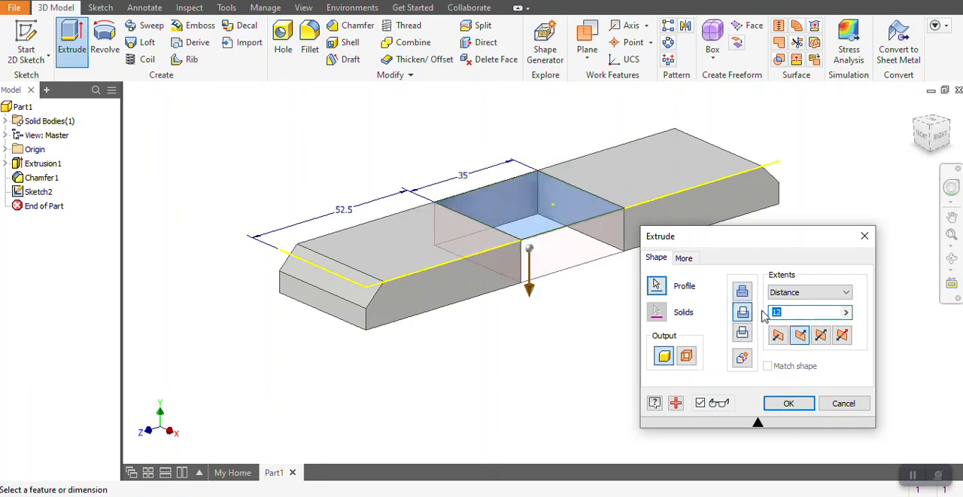
type("6")
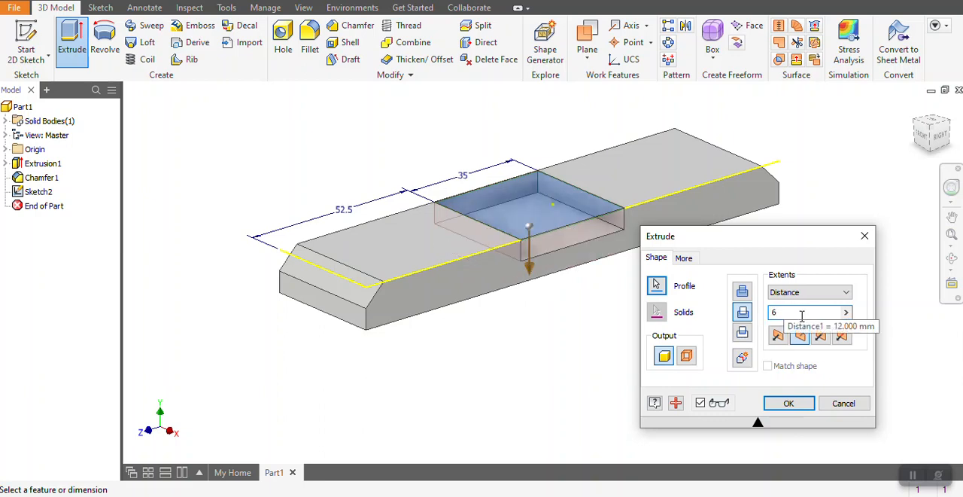
left_click(787, 401)
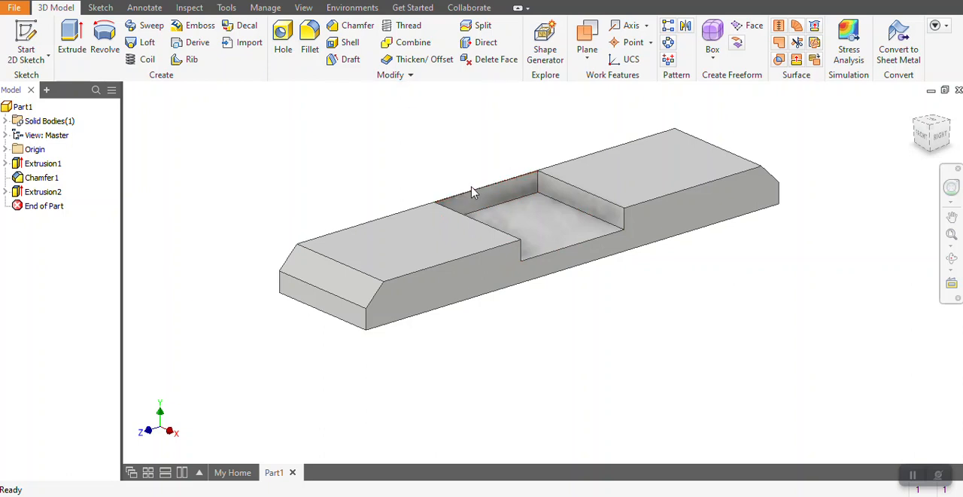
Edit the cut's sketch so the rectangle's far long side extends just past the bar's edge, and finish the sketch.
left_click(52, 192)
right_click(52, 193)
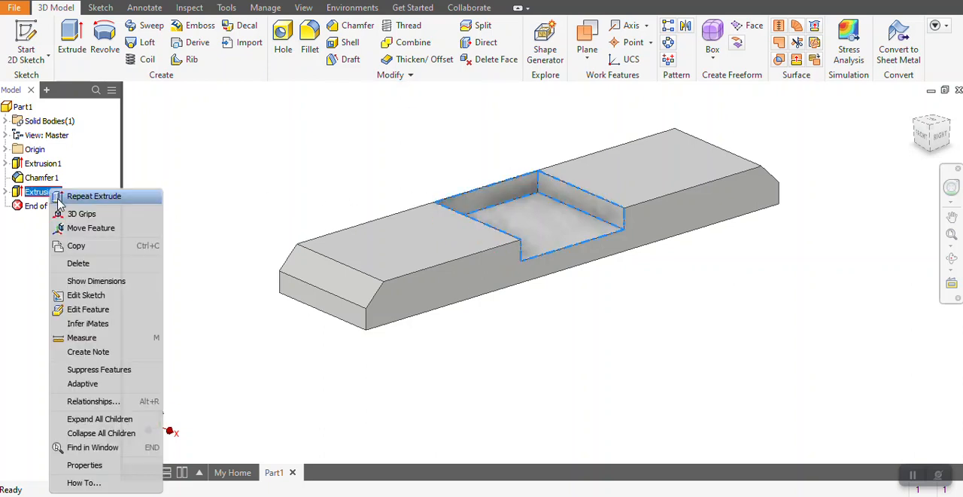
left_click(86, 295)
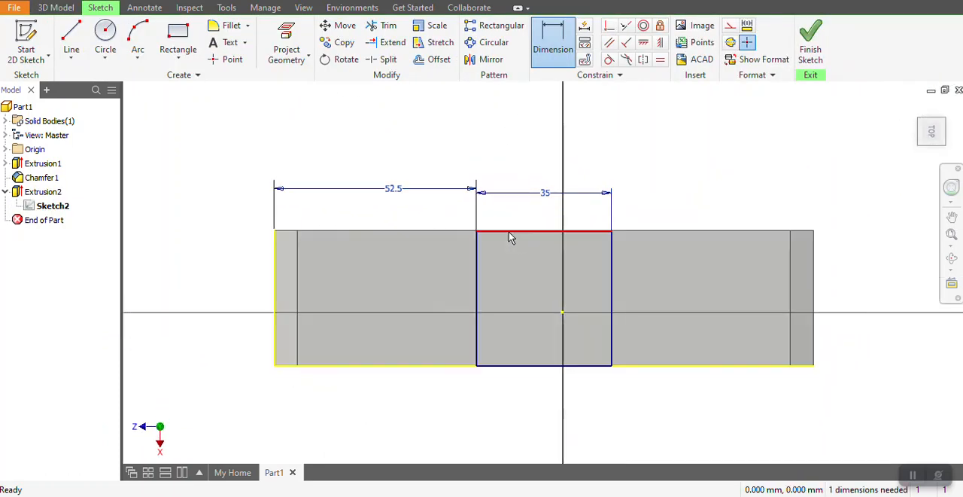
scroll(508, 231, "up", 5)
key("Escape")
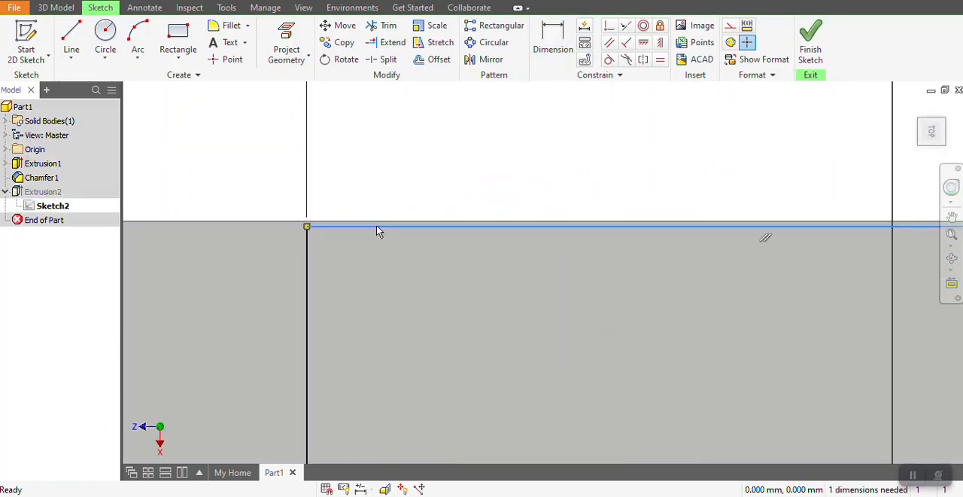
left_click_drag(376, 224, 377, 218)
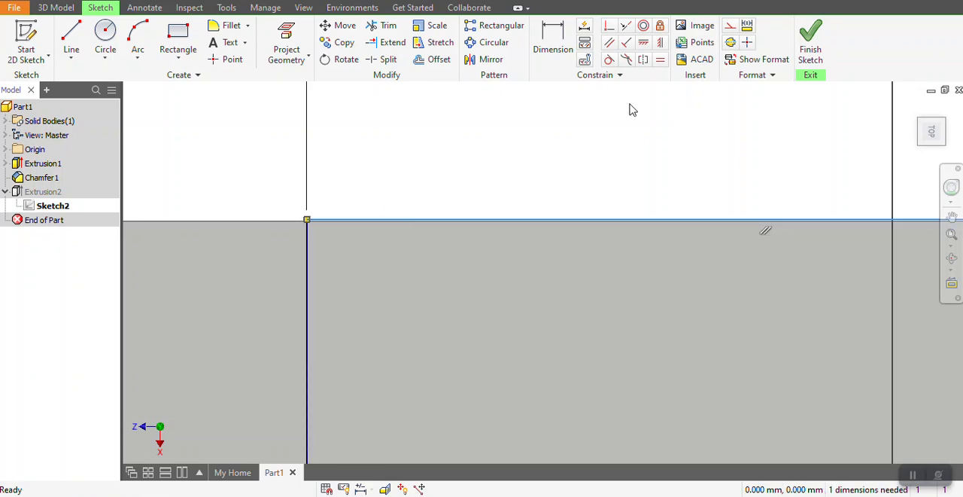
left_click(809, 50)
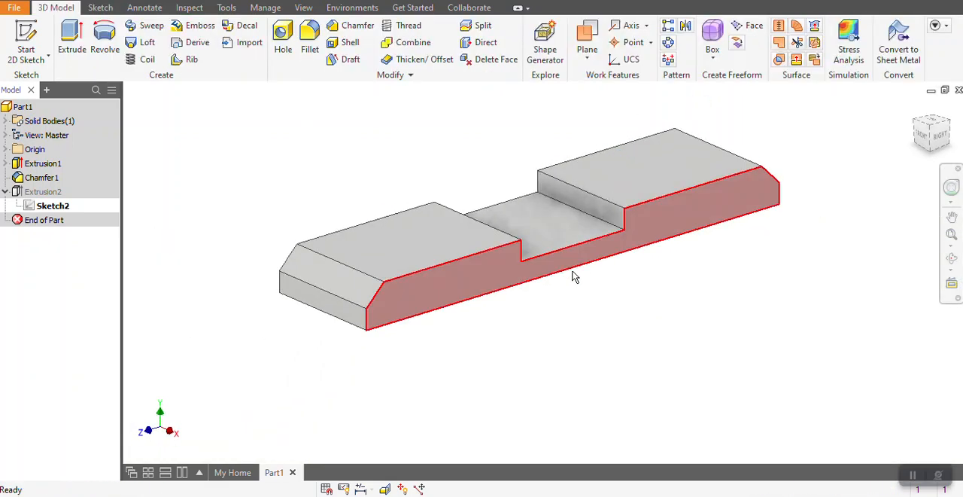
scroll(484, 339, "up", 4)
scroll(483, 317, "down", 5)
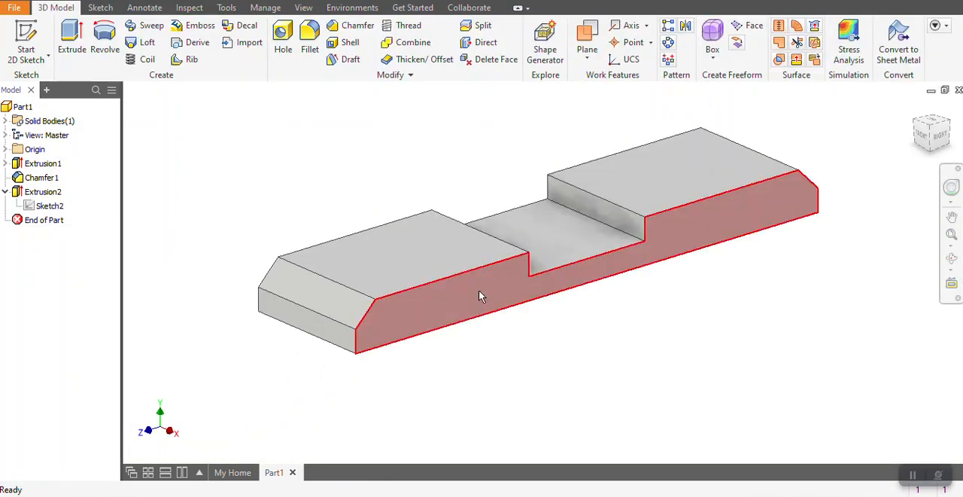
left_click(19, 9)
left_click(43, 156)
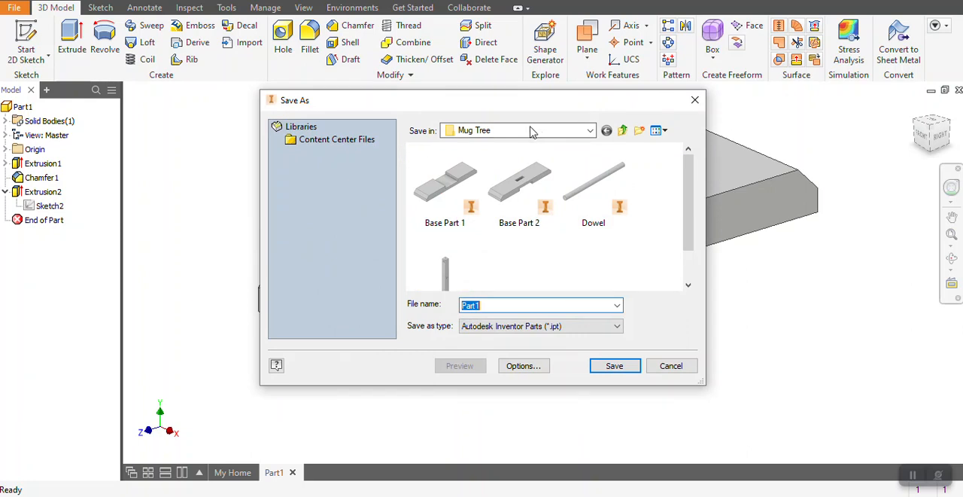
left_click(536, 131)
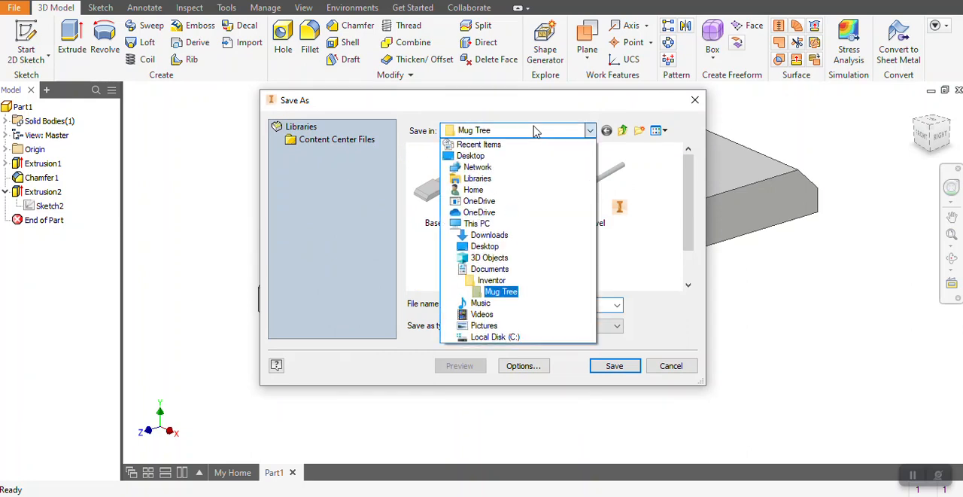
left_click(490, 269)
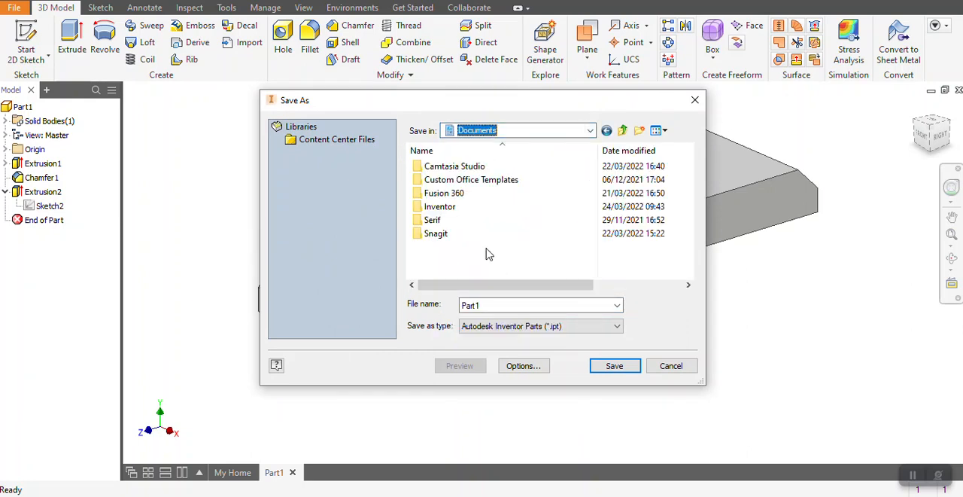
double_click(442, 207)
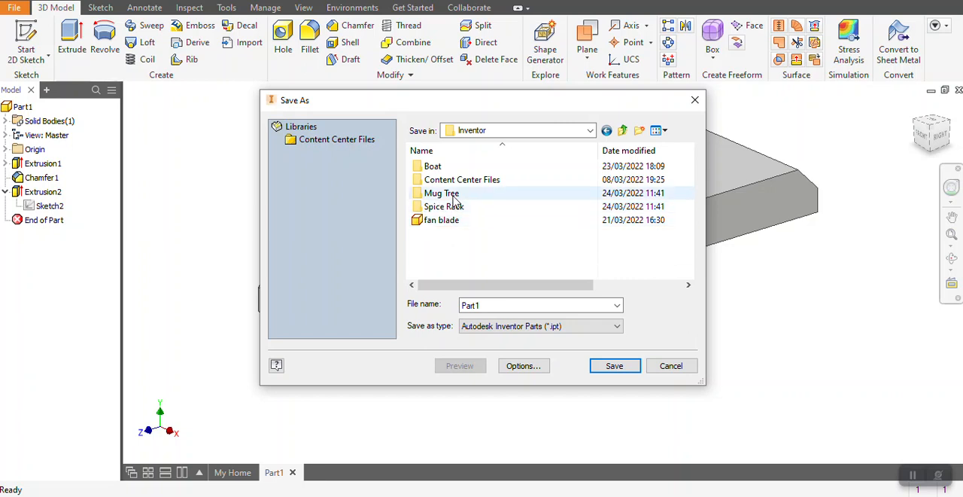
double_click(452, 194)
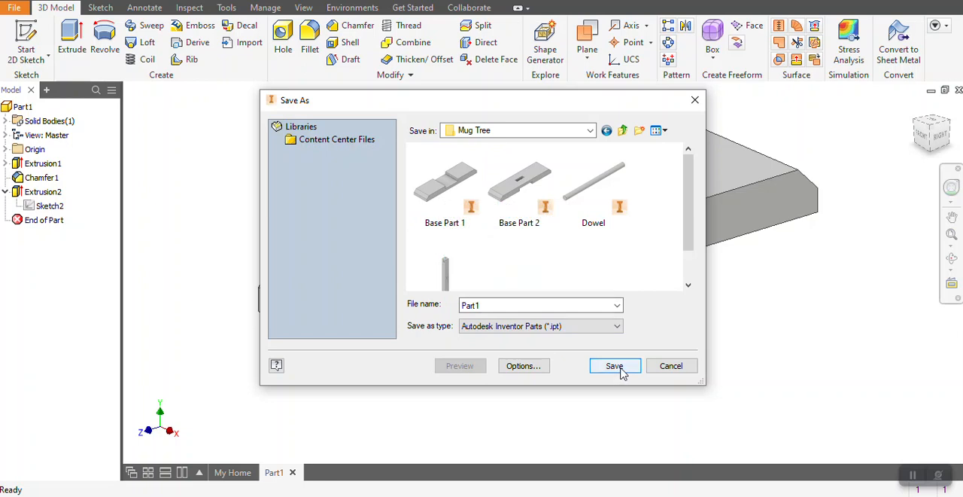
left_click(678, 368)
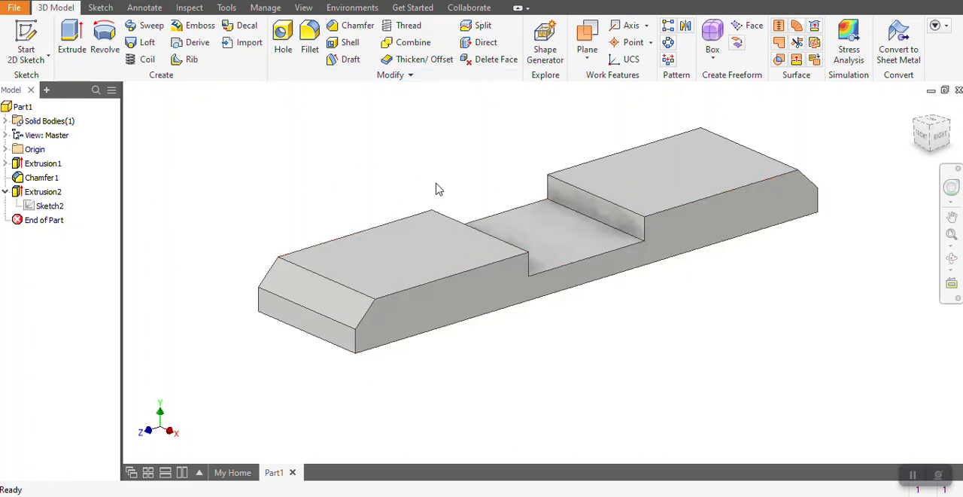
Delete the cut across the middle of the bar's top face together with its sketch.
scroll(436, 188, "down", 2)
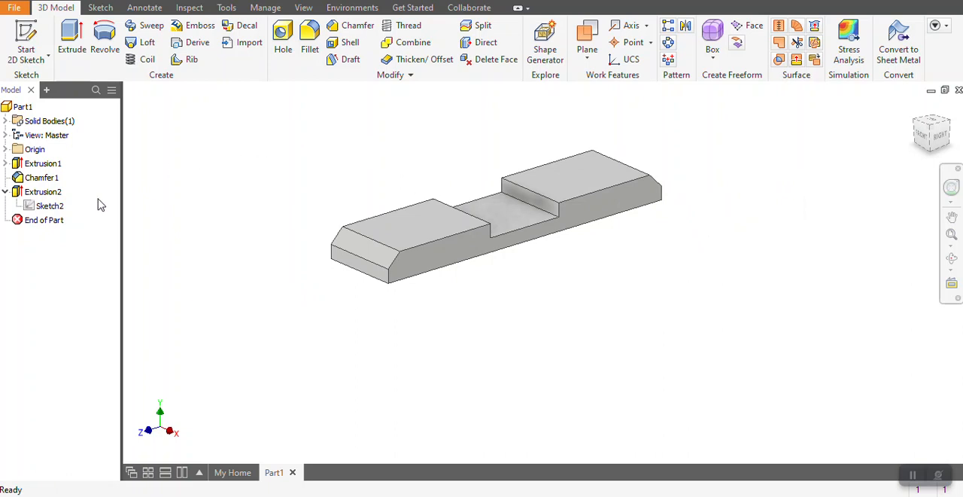
right_click(42, 197)
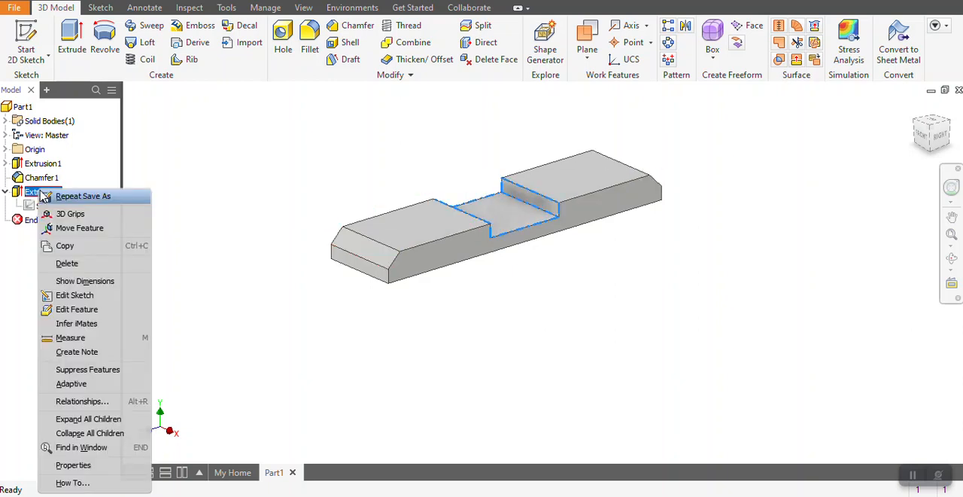
left_click(64, 262)
left_click(176, 166)
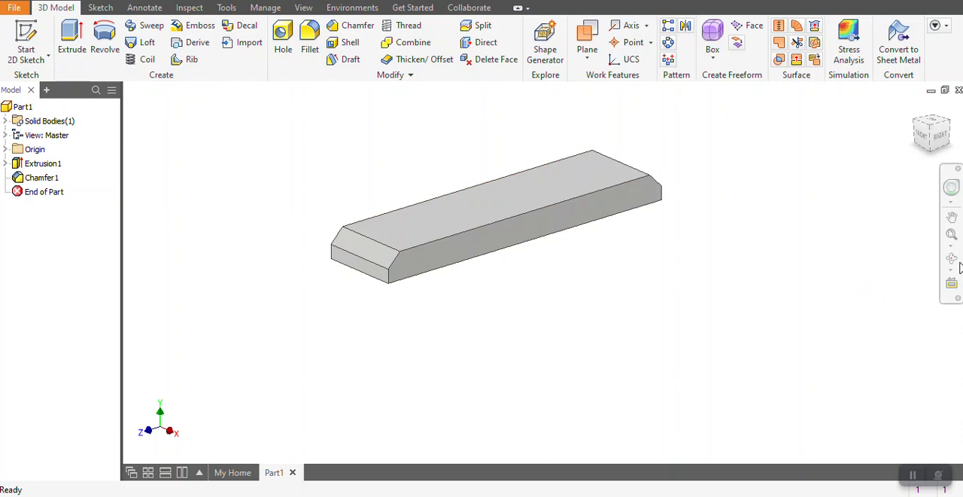
Sketch a rectangle about 45 mm wide on the bar's bottom face, spanning between its two long edges.
left_click(953, 259)
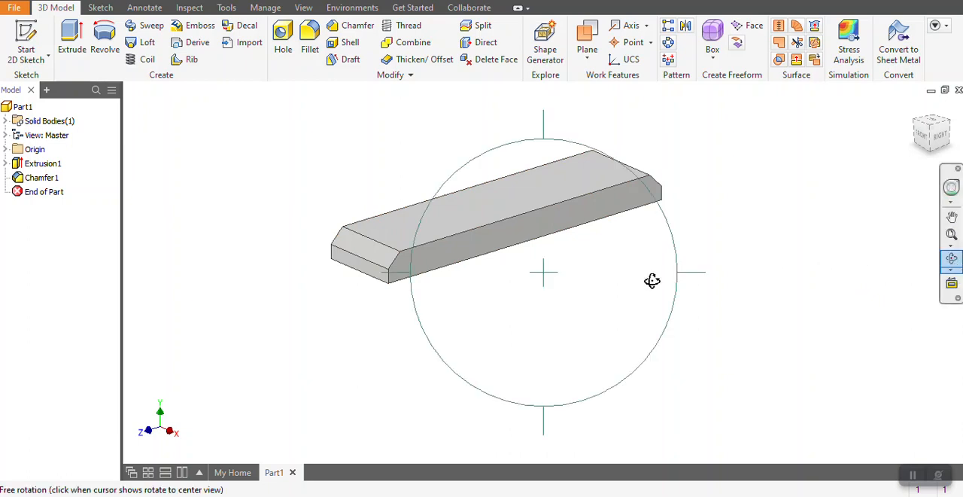
left_click_drag(652, 279, 588, 270)
right_click(588, 269)
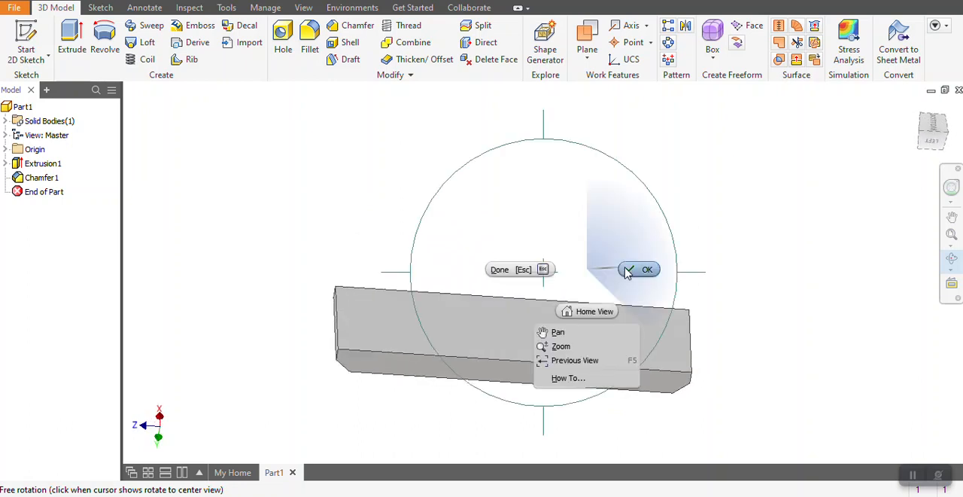
left_click(25, 42)
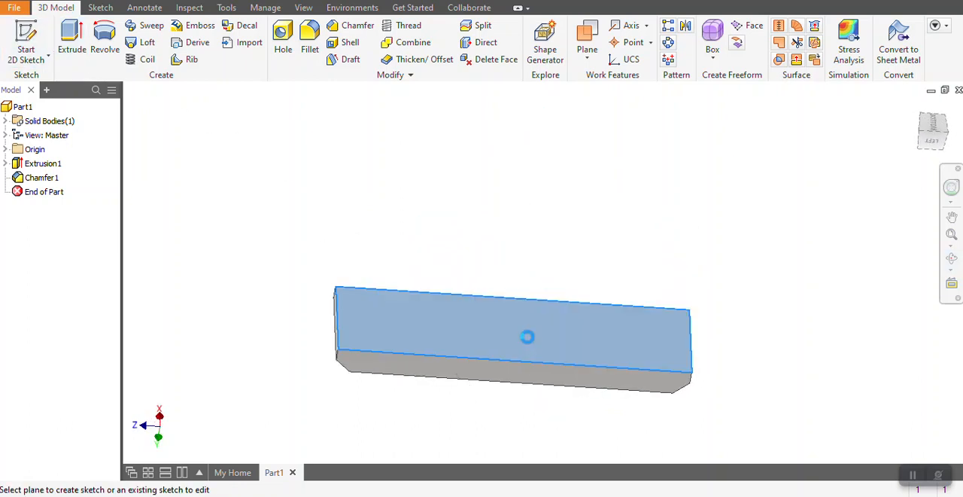
left_click(526, 338)
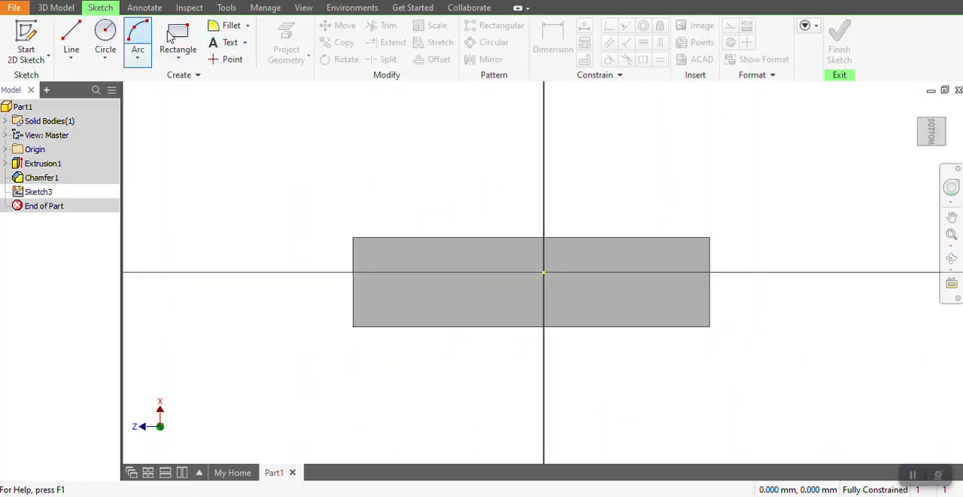
left_click(178, 38)
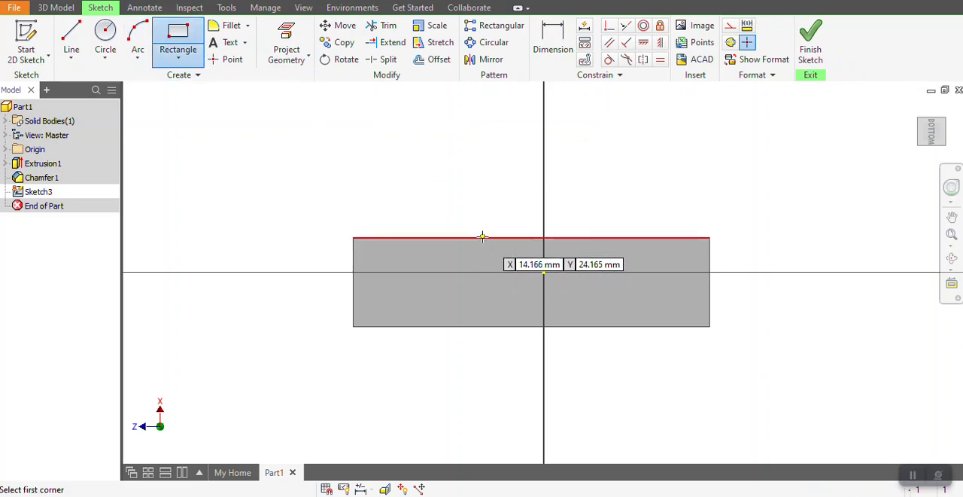
left_click(478, 238)
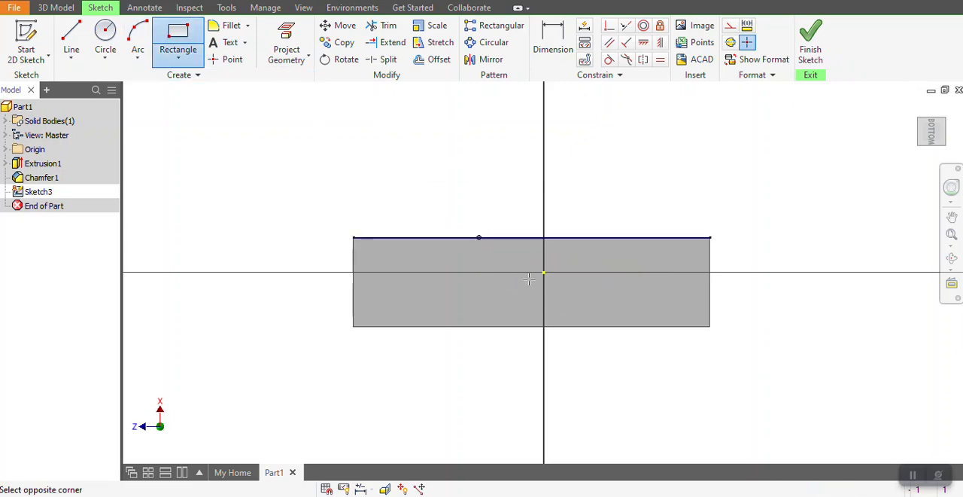
left_click(591, 327)
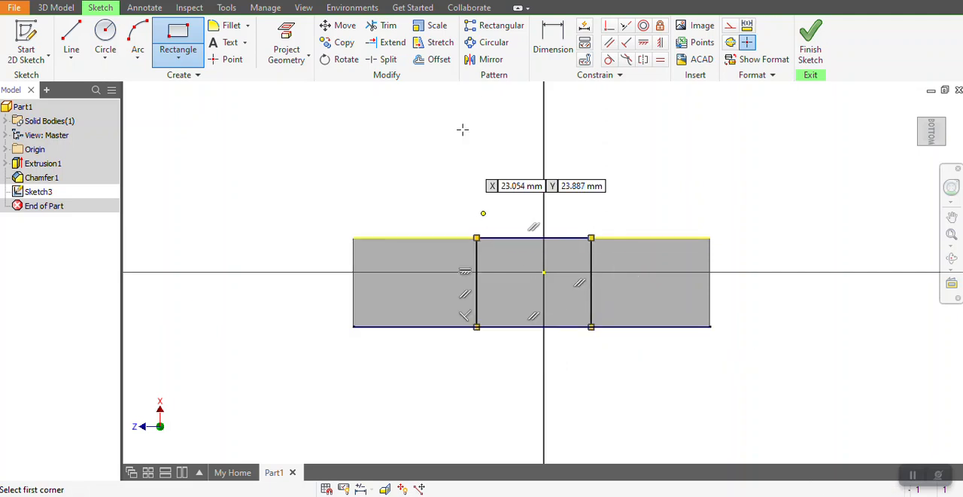
Dimension the distance between the bottom-face rectangle's two crosswise sides and set it to 35 mm.
left_click(553, 41)
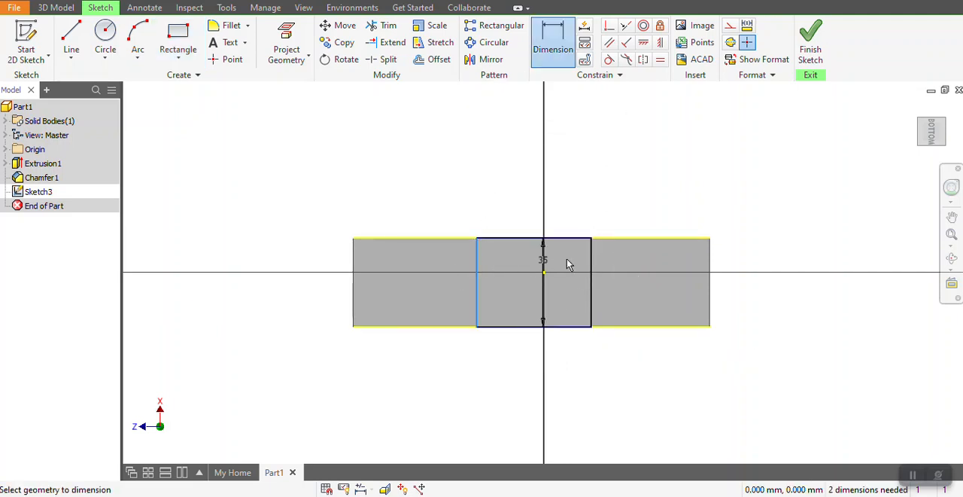
left_click(591, 261)
left_click(524, 209)
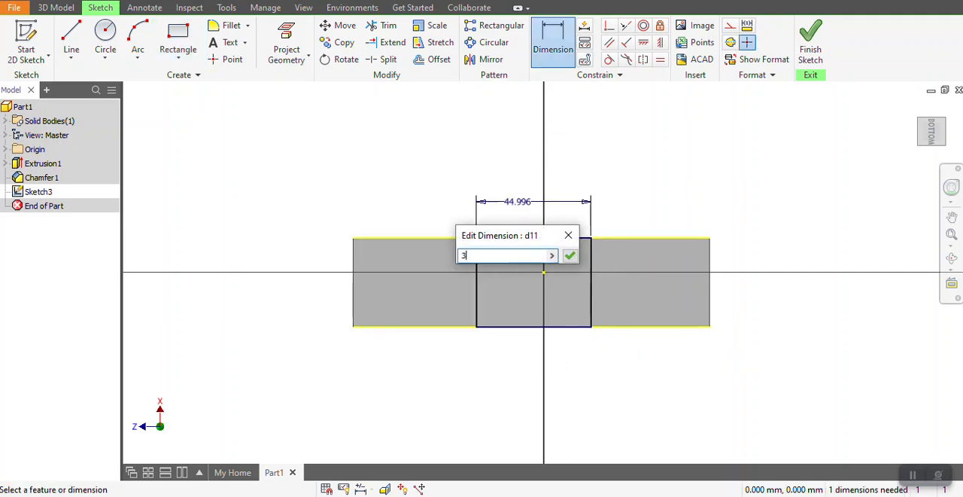
type("35")
key("Return")
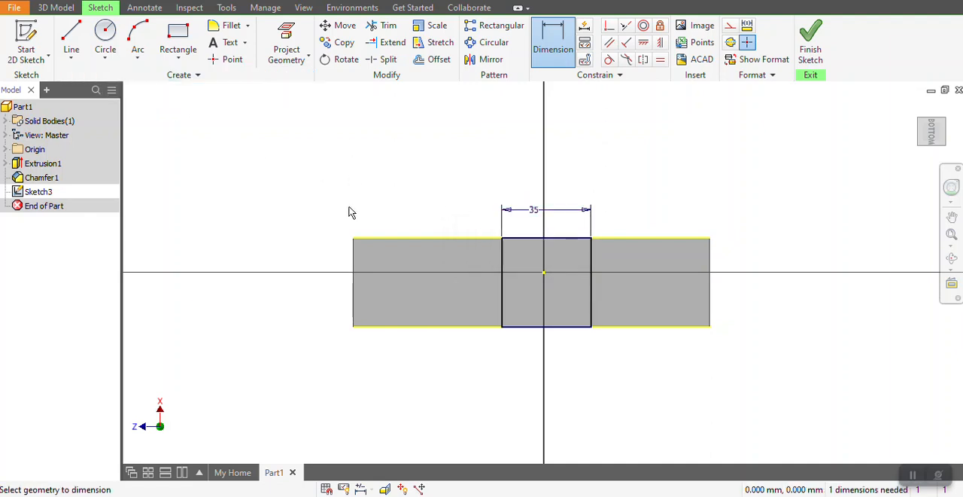
Place the bottom-face rectangle's left side 52.5 mm from the bar's left end and finish the sketch.
left_click(355, 262)
left_click(502, 260)
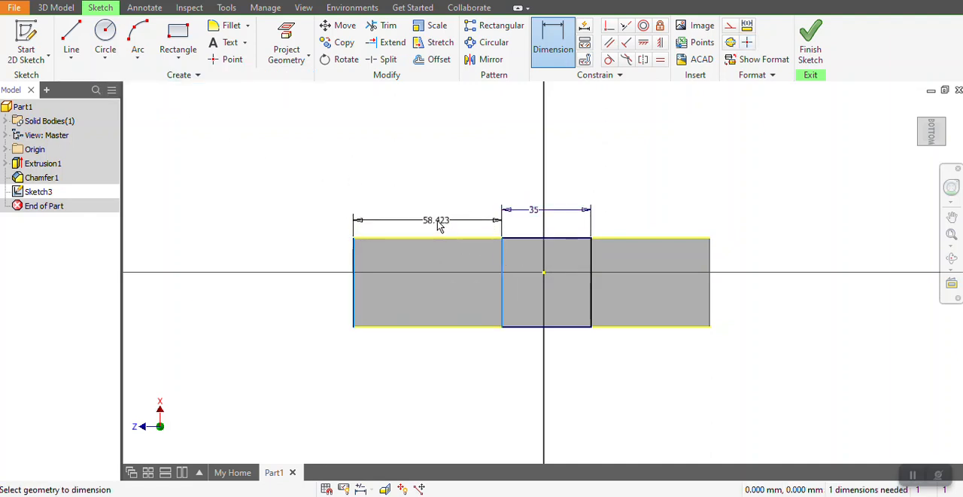
left_click(440, 226)
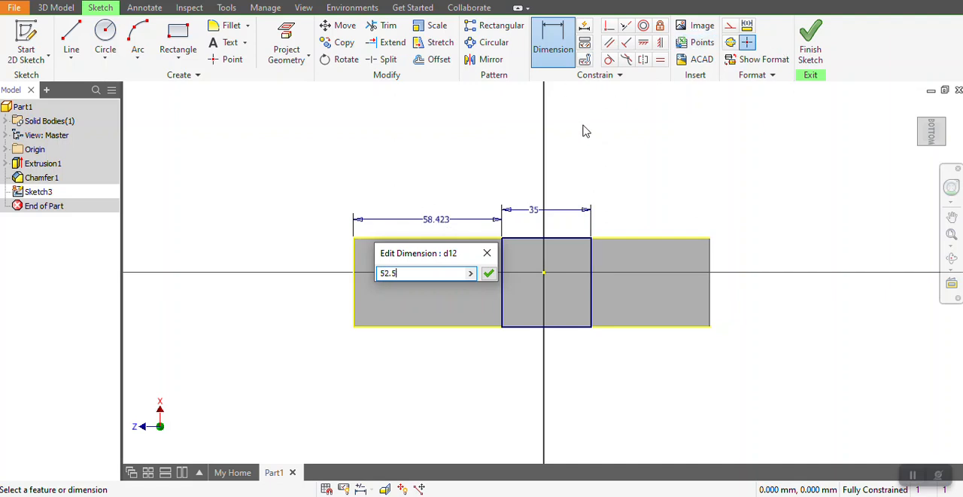
left_click(490, 274)
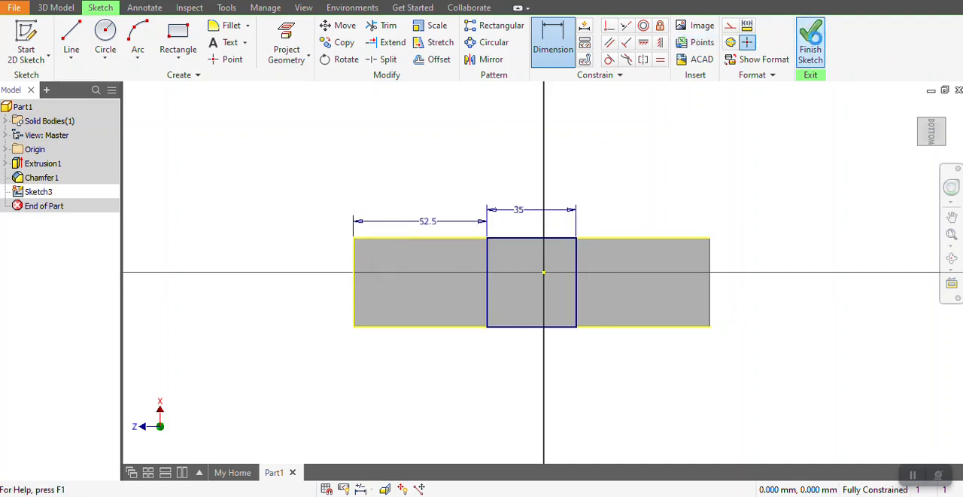
left_click(797, 44)
Extrude-cut the 35 mm centre rectangle 6 mm deep into the bar's bottom face.
left_click(73, 41)
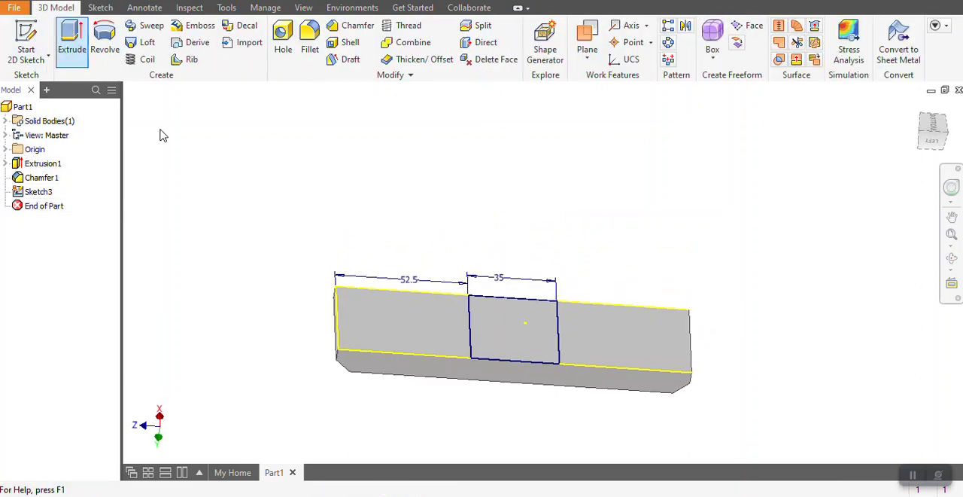
left_click(928, 130)
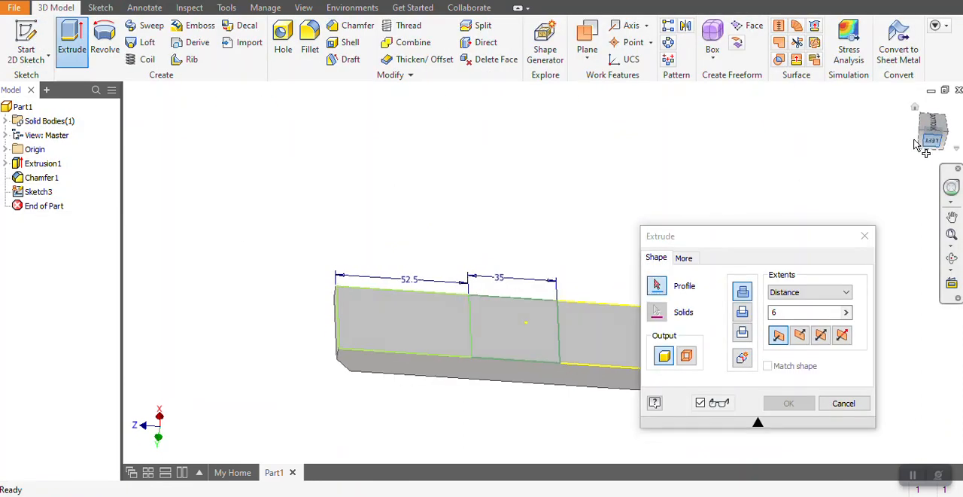
left_click(915, 107)
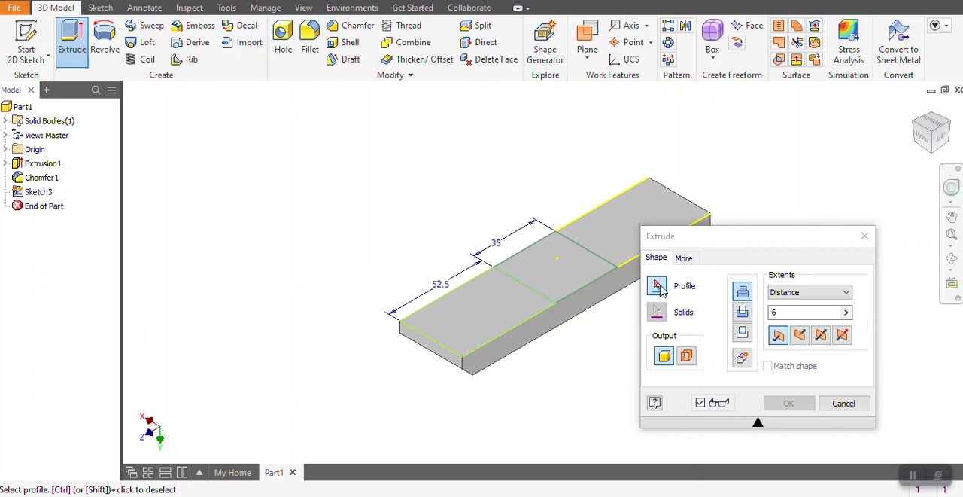
left_click(577, 274)
left_click(742, 313)
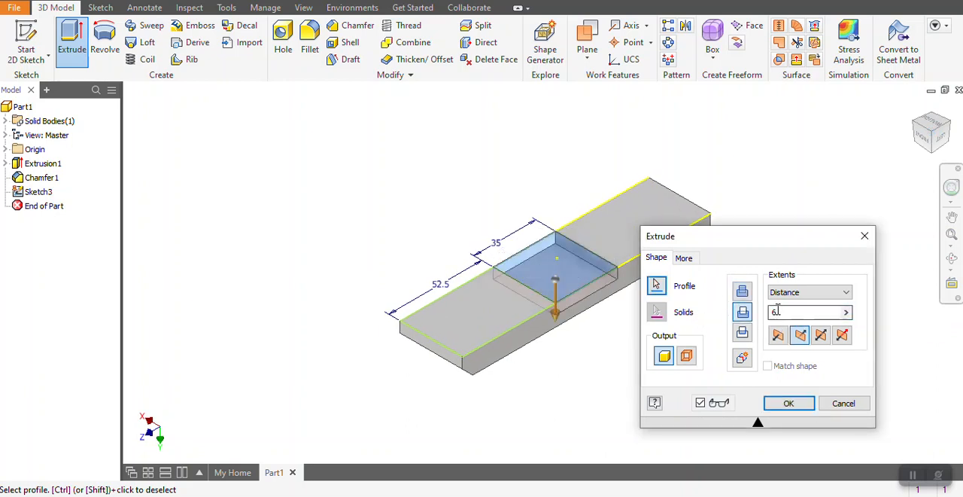
left_click(790, 403)
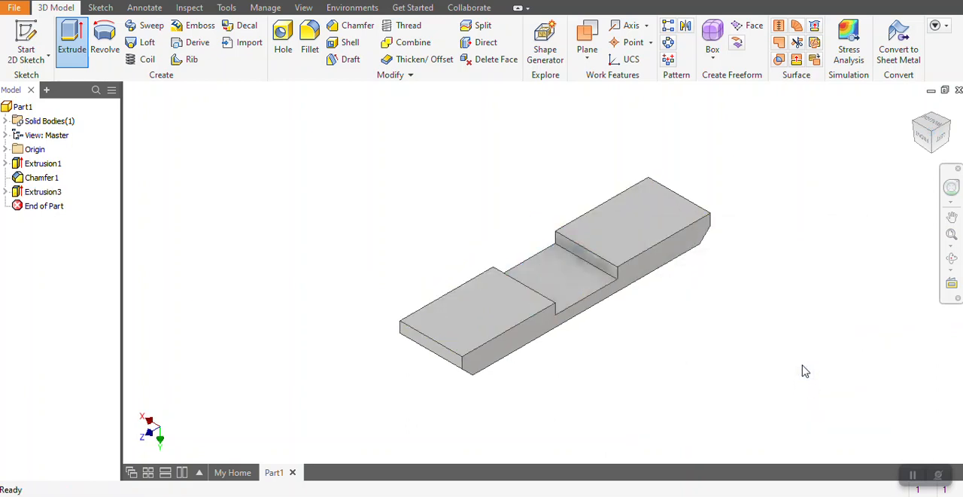
Sketch a rectangle about 23 mm long near the middle of the bar's chamfered top face.
left_click(951, 259)
left_click_drag(666, 276, 580, 279)
right_click(581, 279)
left_click_drag(580, 241, 455, 260)
left_click(304, 171)
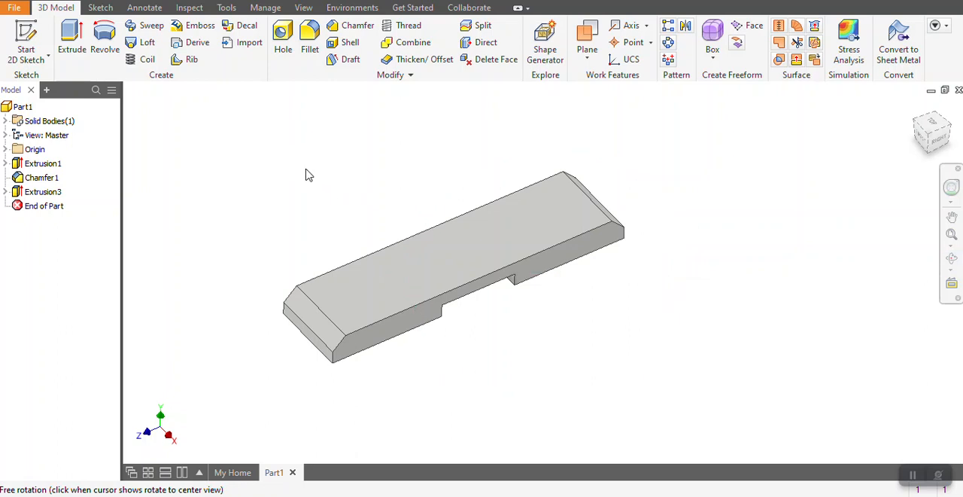
left_click(37, 31)
left_click(447, 249)
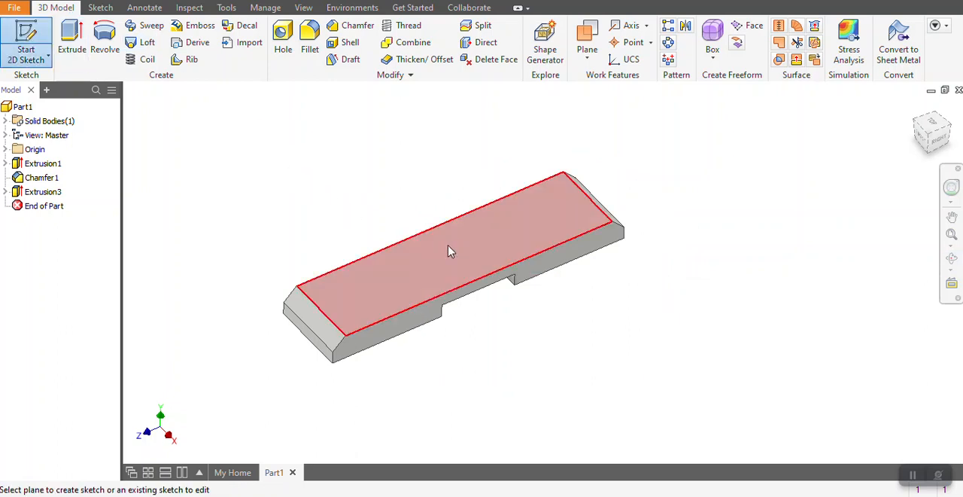
left_click(177, 36)
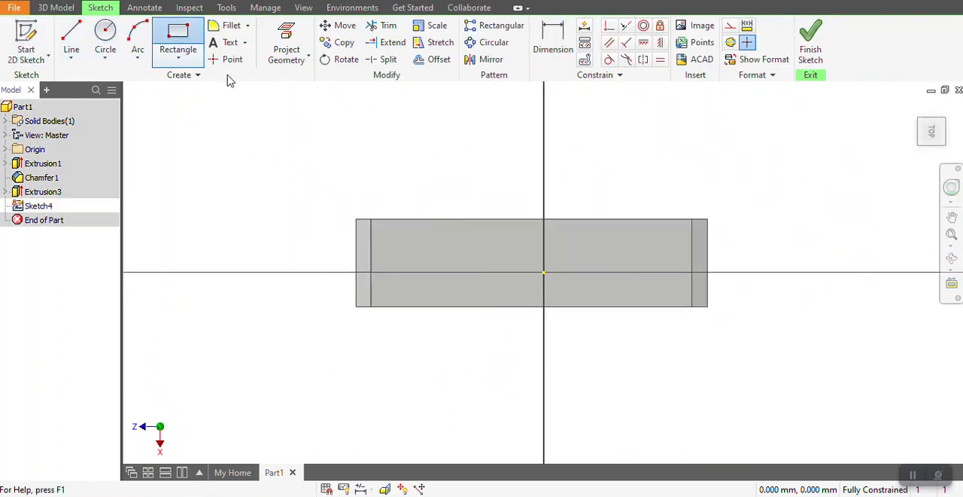
left_click(507, 248)
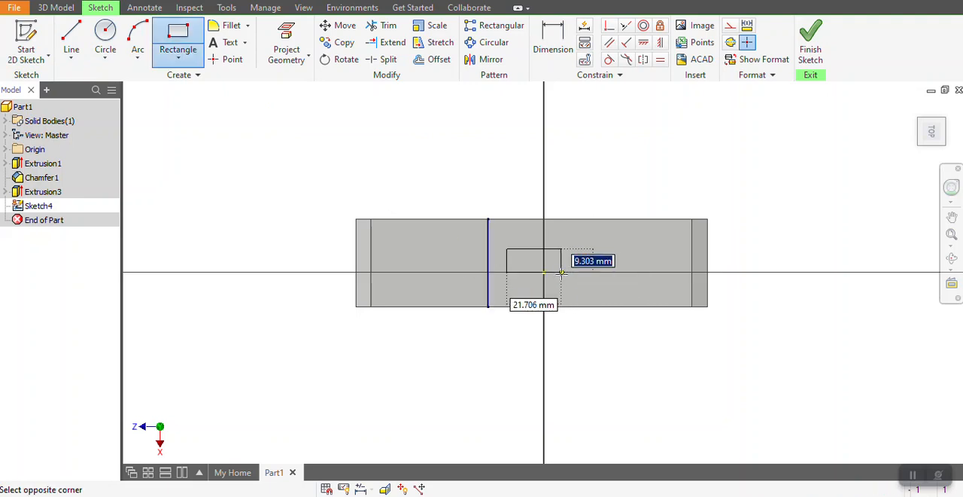
left_click(566, 281)
Dimension the top-face rectangle's long side and set it to 20 mm.
left_click(553, 37)
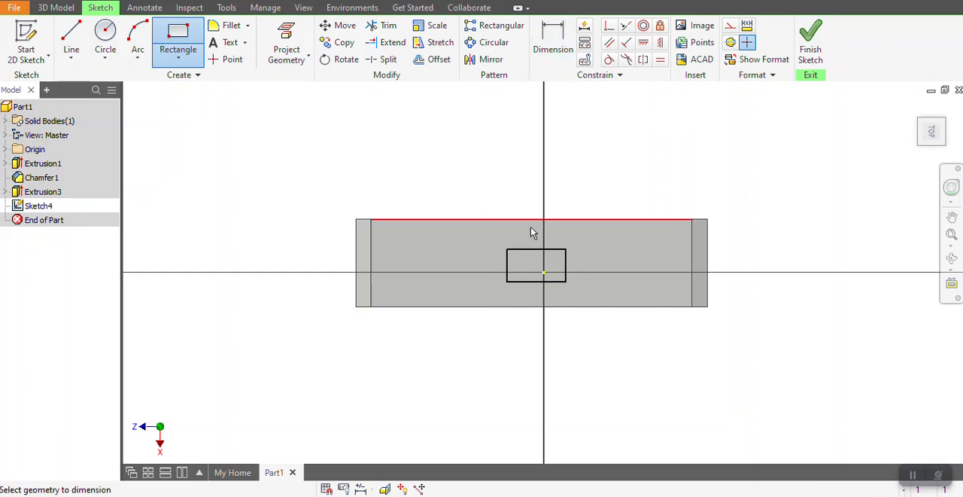
left_click(536, 249)
left_click(524, 197)
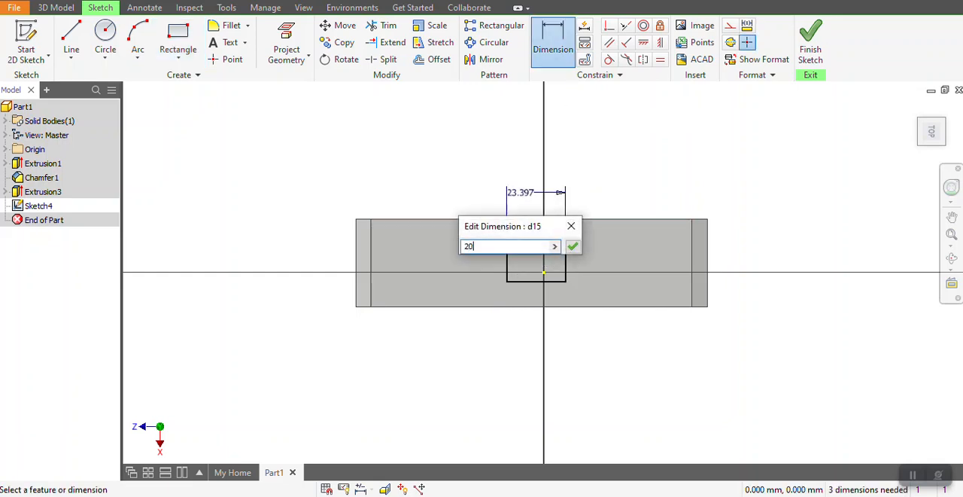
key("Return")
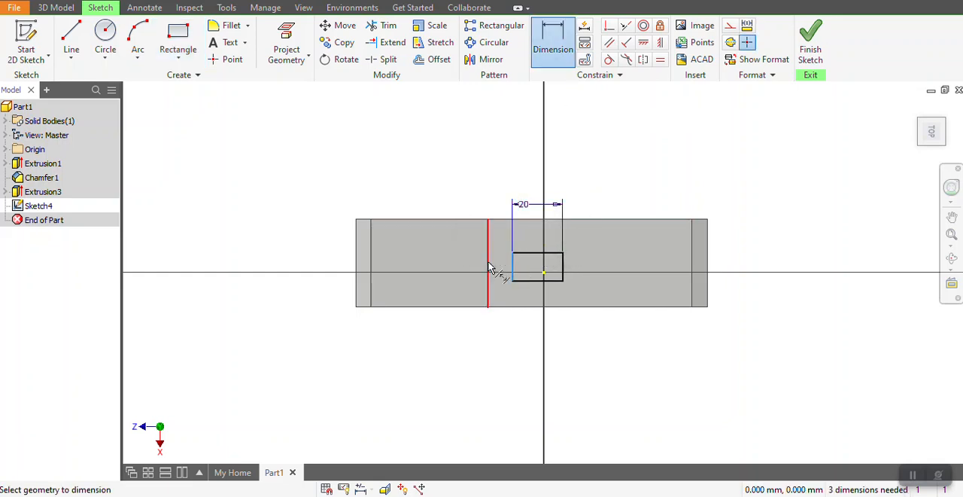
key("Escape")
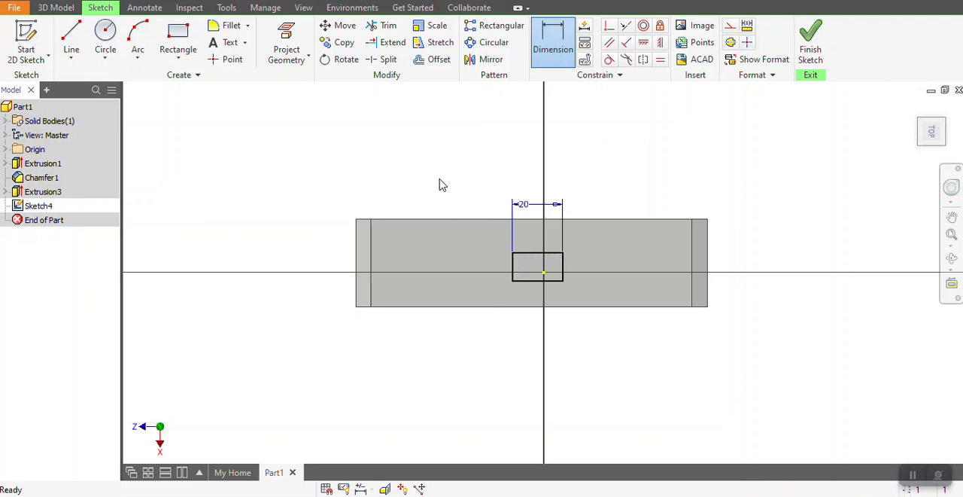
Dimension the top-face rectangle's short side and set it to 6 mm.
left_click(544, 46)
left_click(514, 269)
left_click(430, 260)
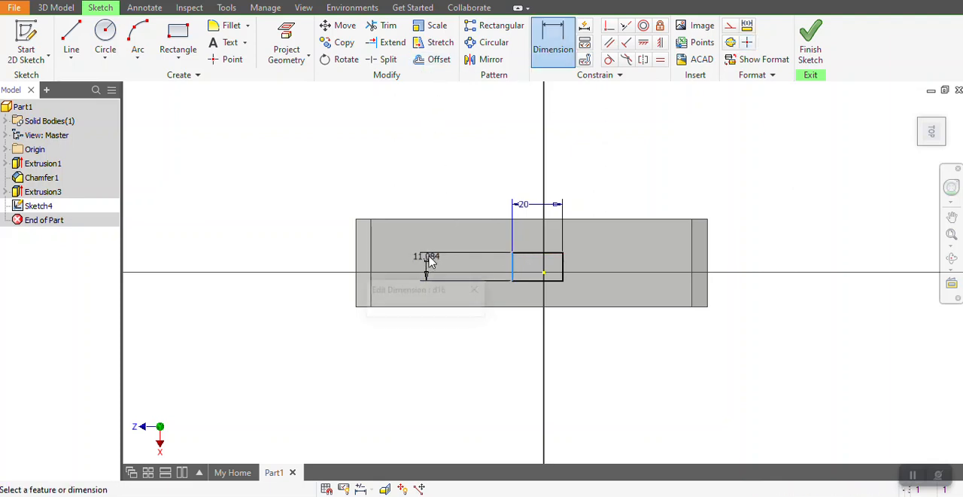
type("6")
key("Return")
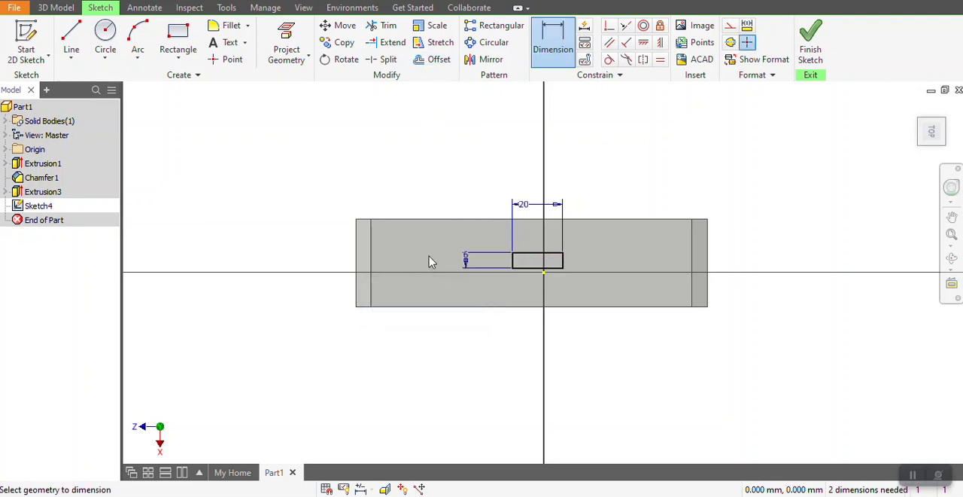
Place the rectangle 14.5 mm from the bar's upper long edge and 60 mm from its left end.
left_click(459, 220)
left_click(531, 253)
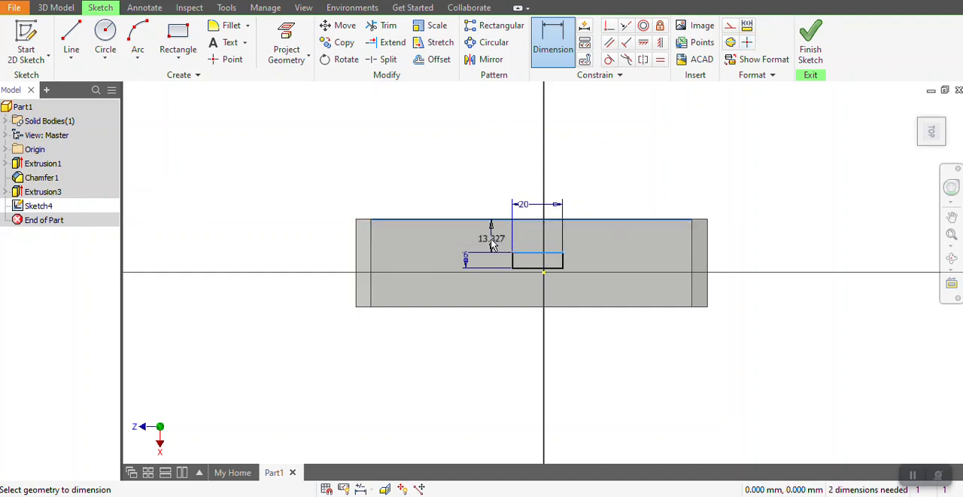
left_click(482, 241)
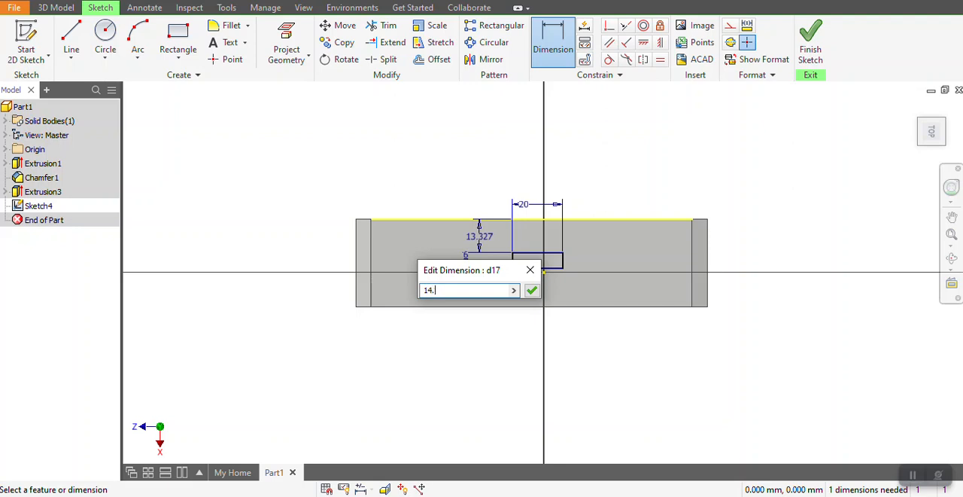
key("Return")
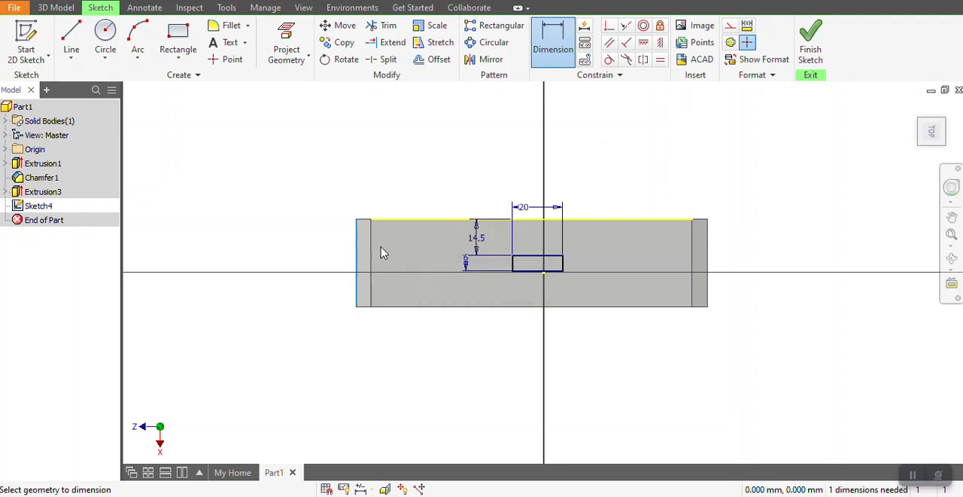
left_click(456, 192)
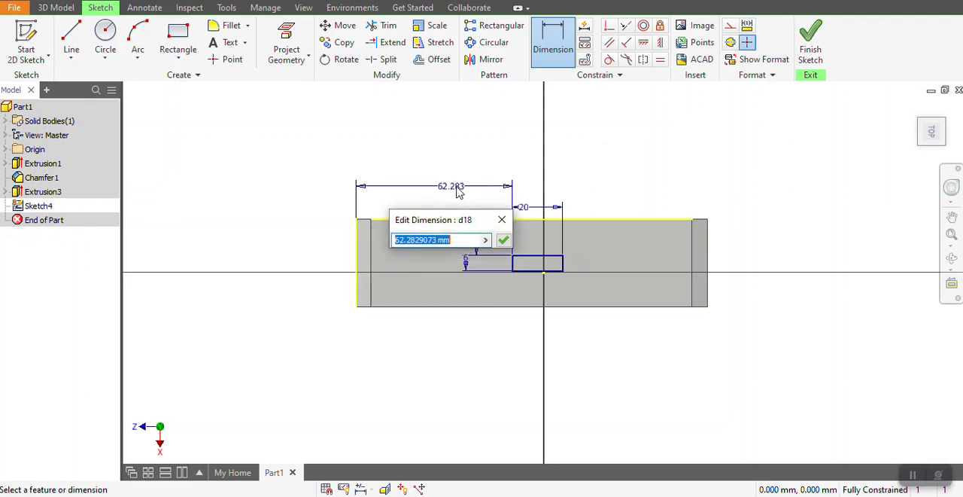
key("Return")
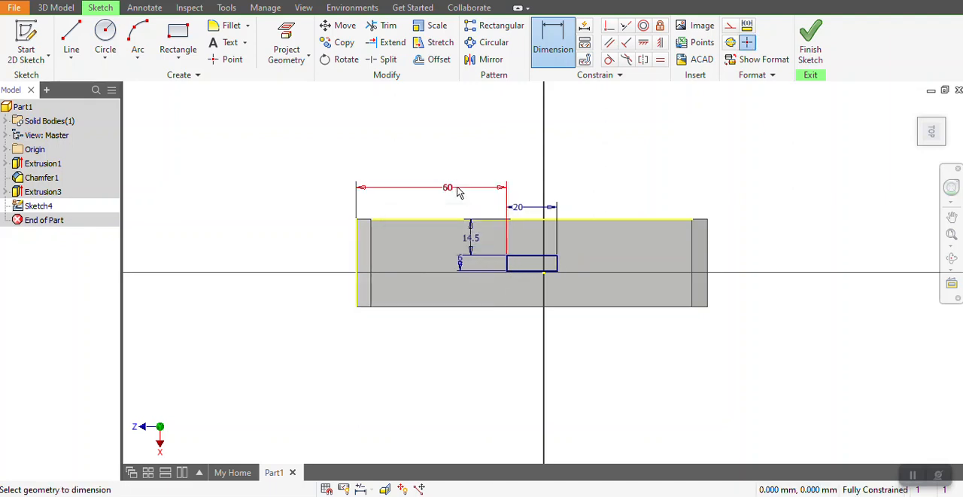
Finish the sketch and extrude-cut the 20 x 6 mm rectangle 6 mm deep into the top face.
left_click(810, 41)
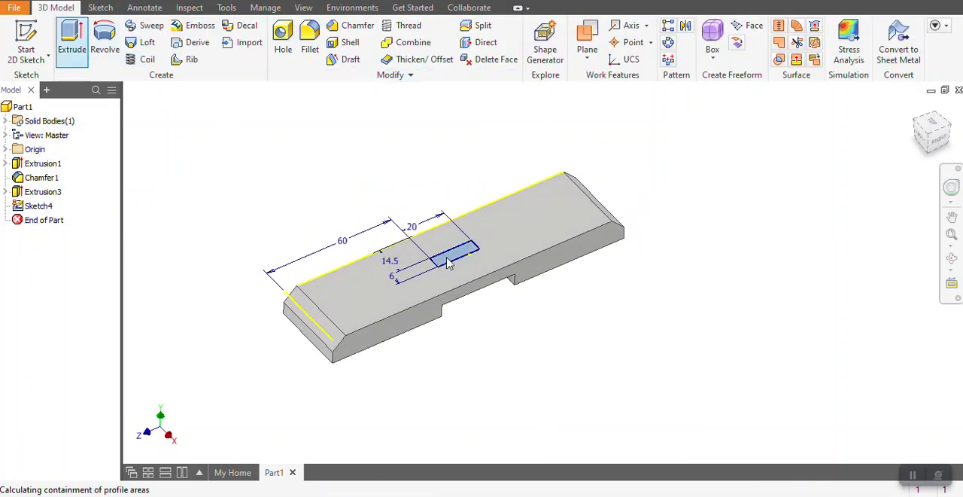
left_click(743, 313)
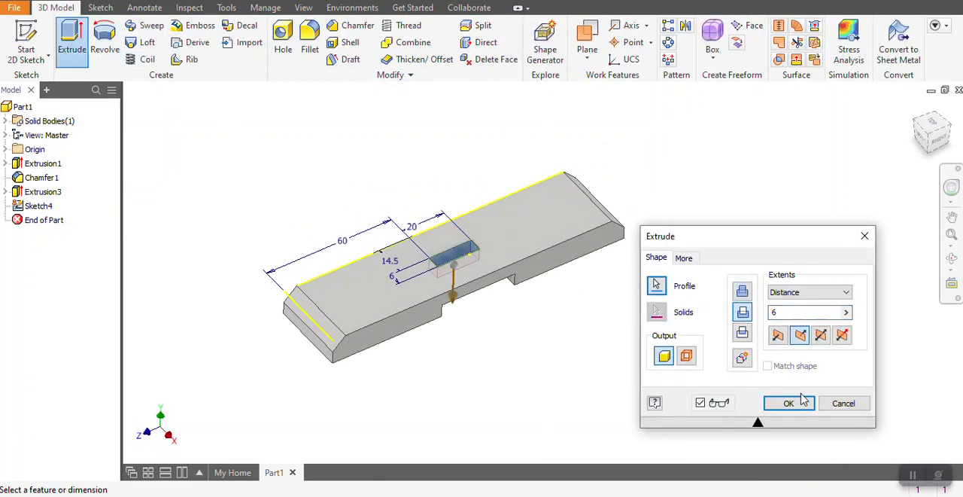
left_click(788, 405)
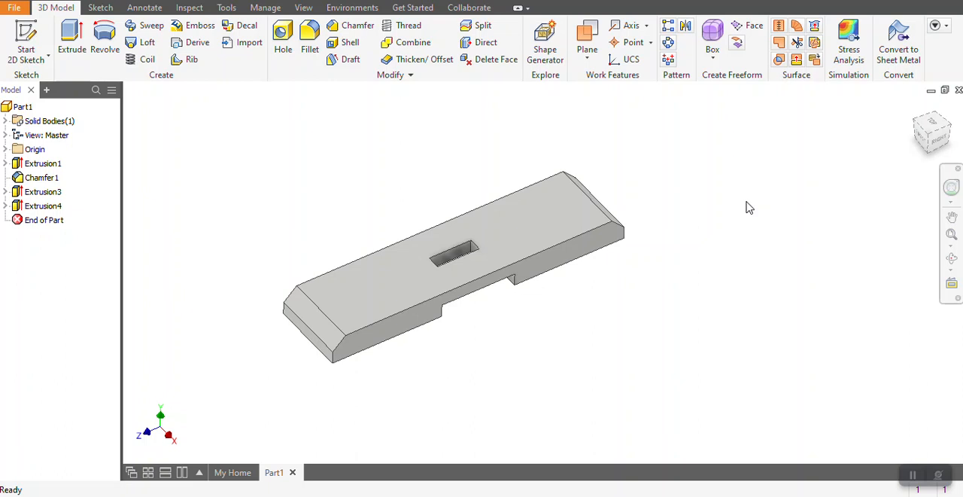
left_click(13, 7)
left_click(59, 166)
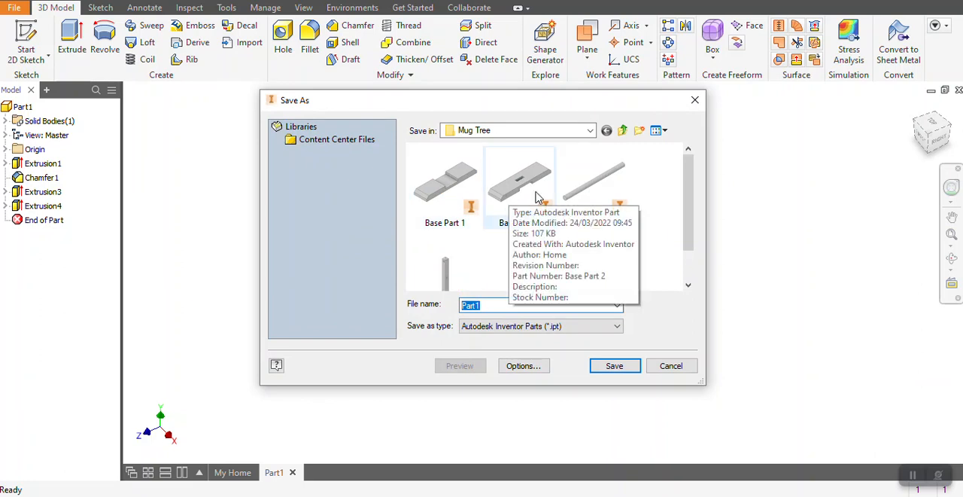
left_click(671, 366)
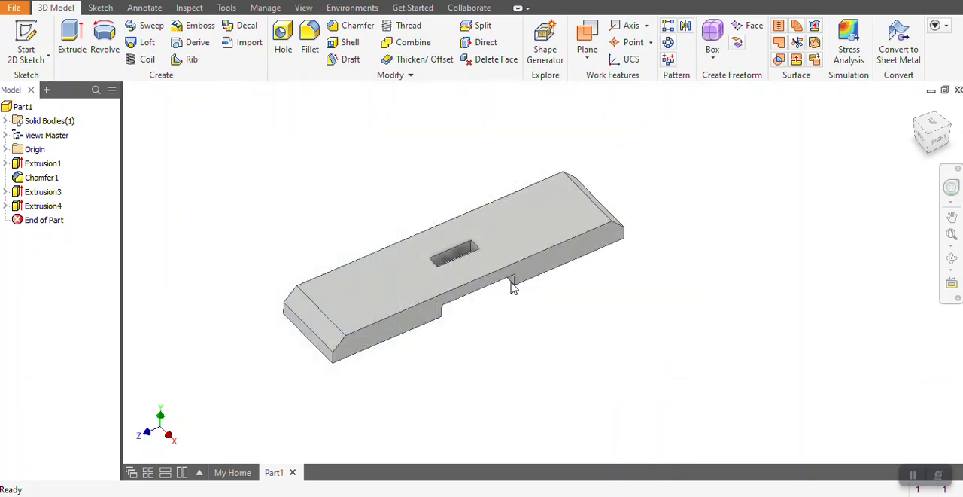
Create a new part from the metric Standard (mm).ipt template.
left_click(14, 9)
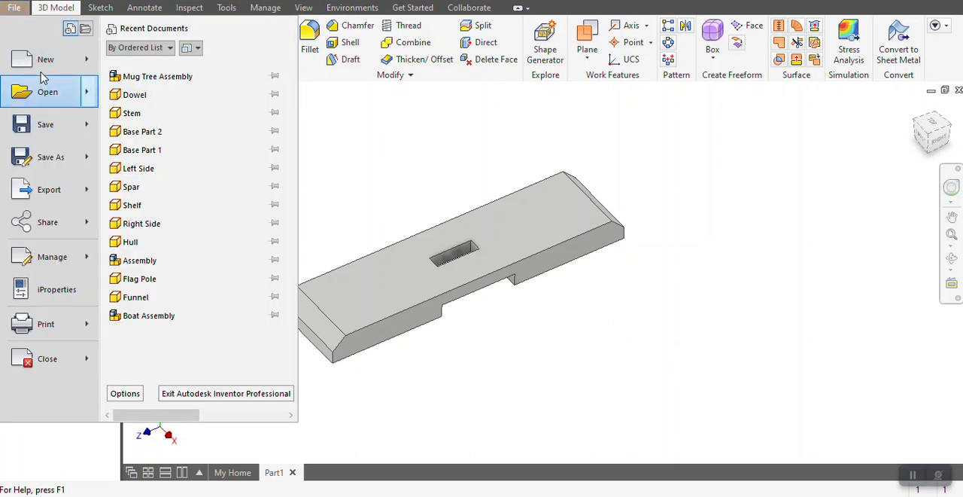
left_click(31, 60)
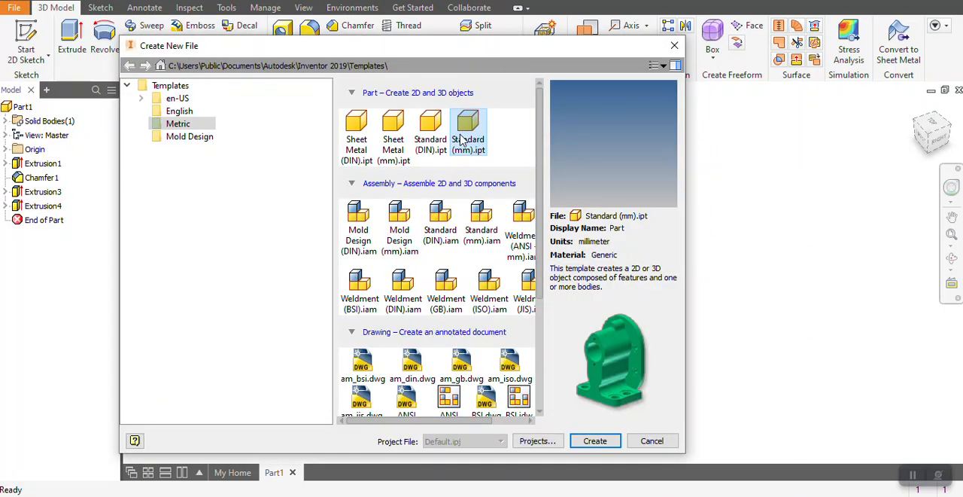
double_click(463, 142)
left_click(444, 293)
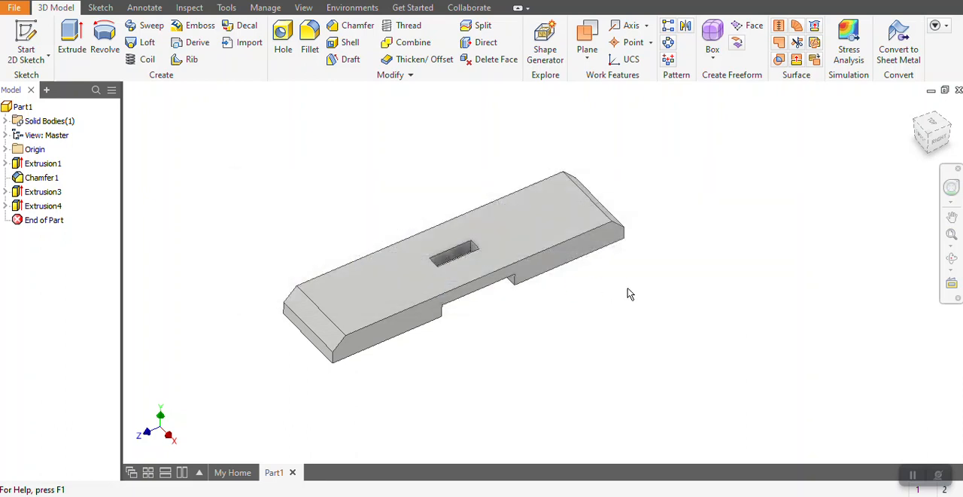
Sketch a rectangle about 12 x 12 mm around the origin on the new part's horizontal XZ plane.
left_click(26, 38)
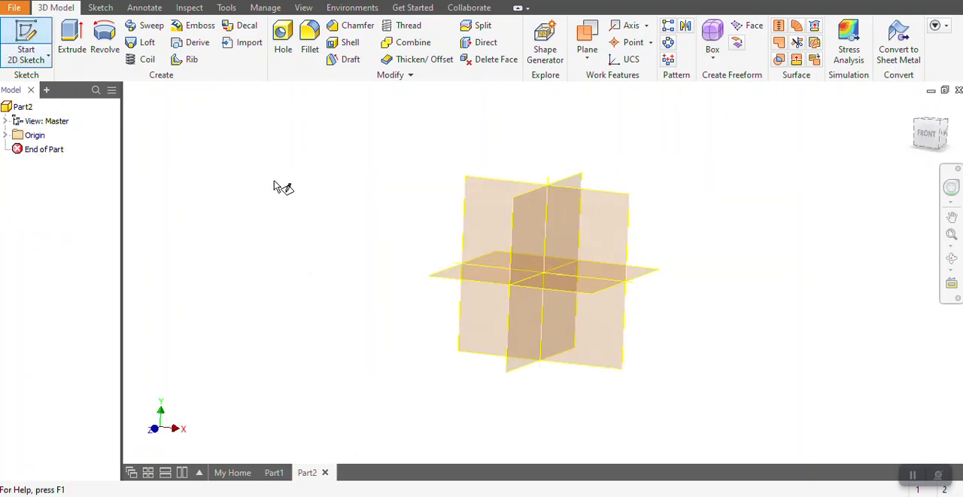
left_click(427, 281)
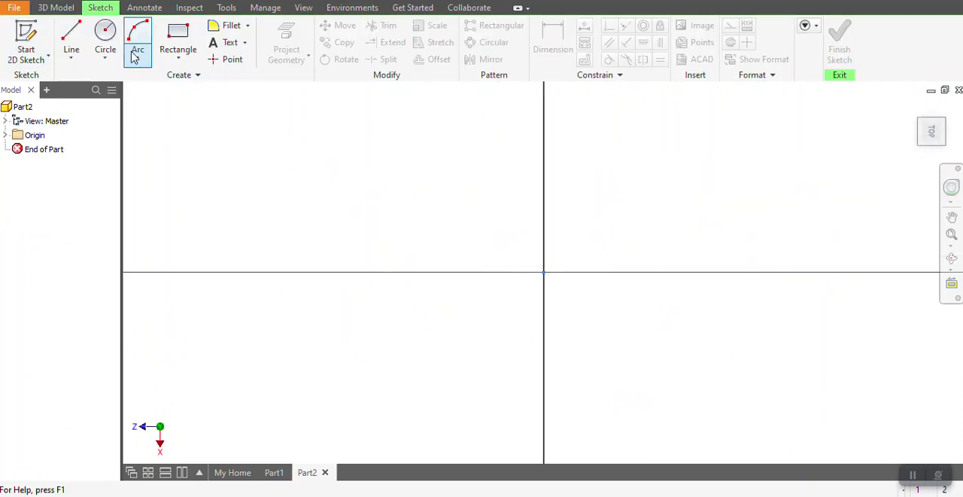
left_click(178, 42)
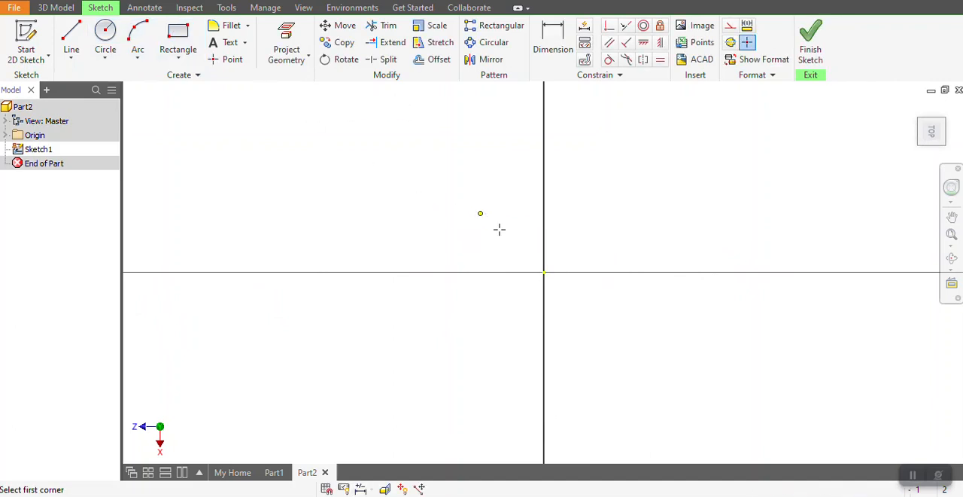
left_click(480, 213)
left_click(615, 350)
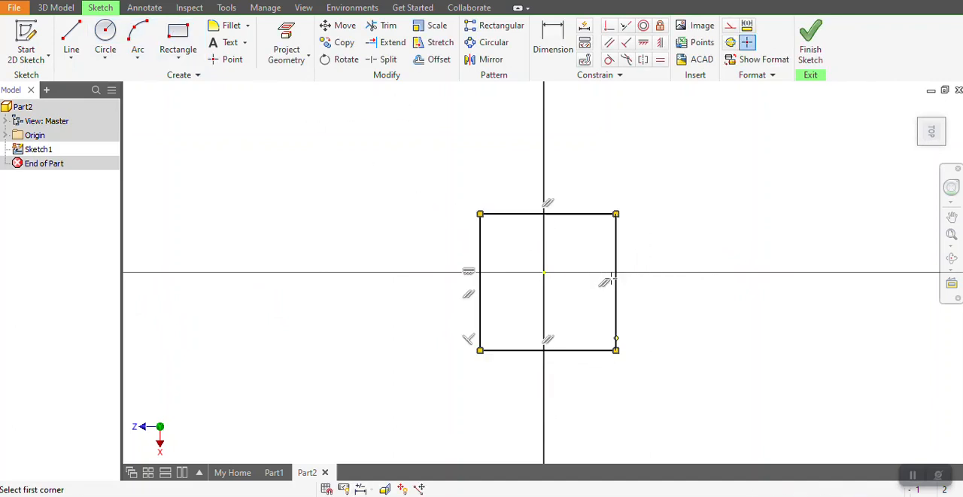
Dimension the rectangle around the origin to 20 mm wide and 20 mm high.
left_click(550, 53)
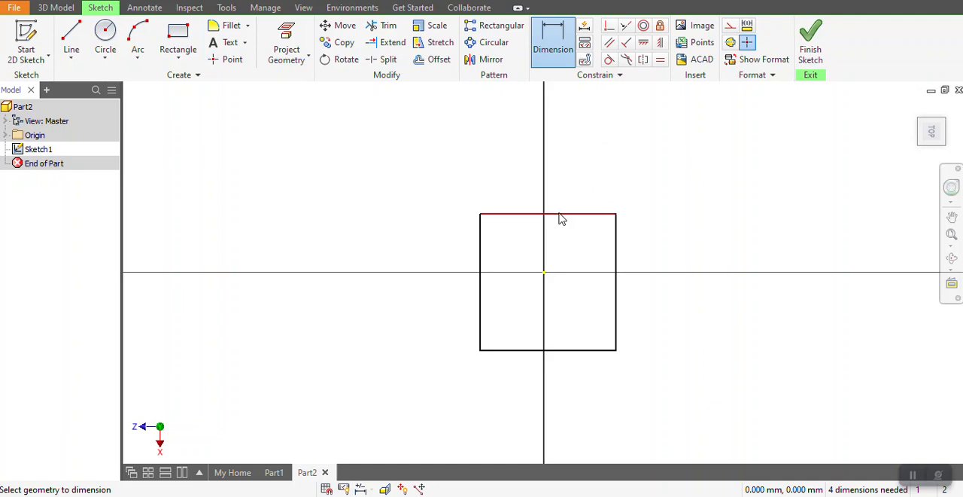
left_click(564, 194)
key("Return")
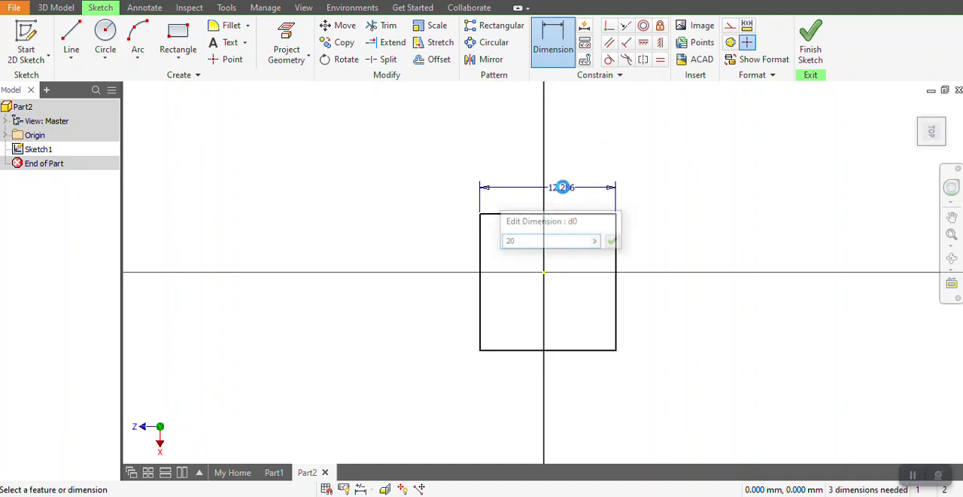
left_click(442, 238)
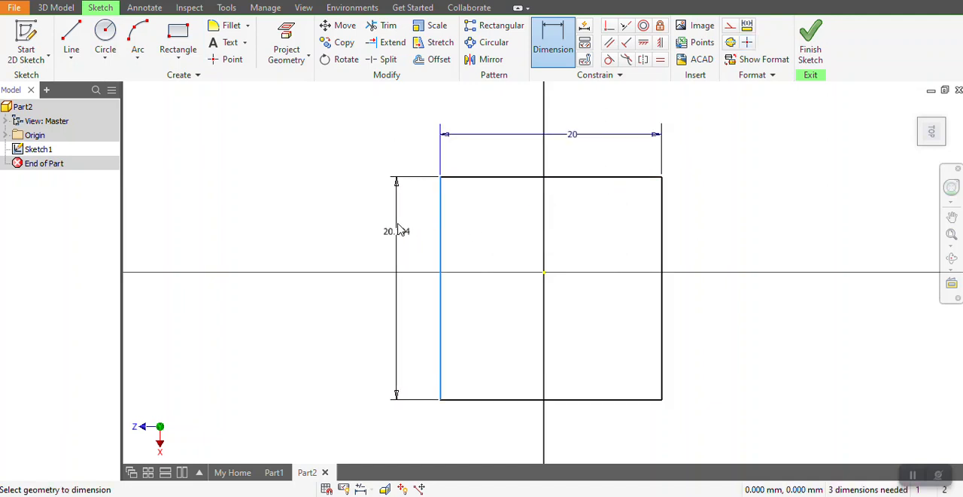
left_click(397, 231)
type("20")
key("Return")
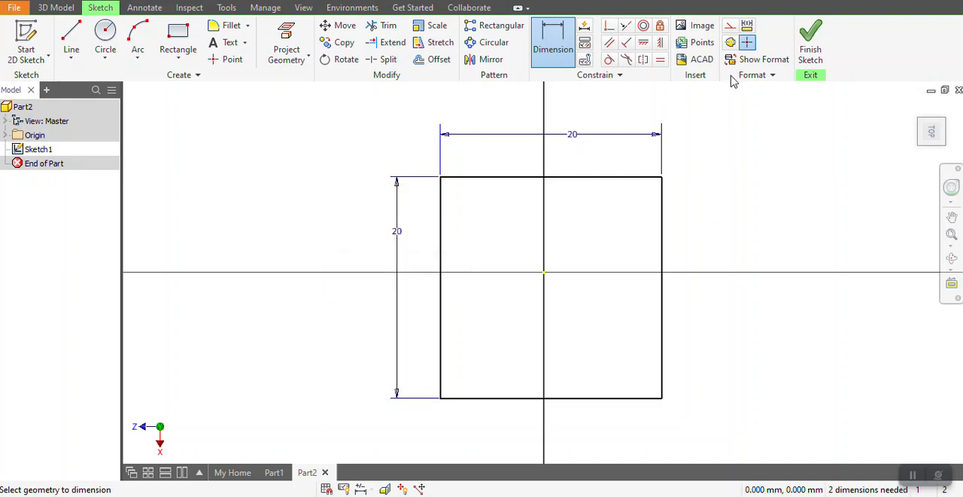
Finish the sketch and extrude the 20 x 20 mm square 320 mm upward into a post.
left_click(811, 42)
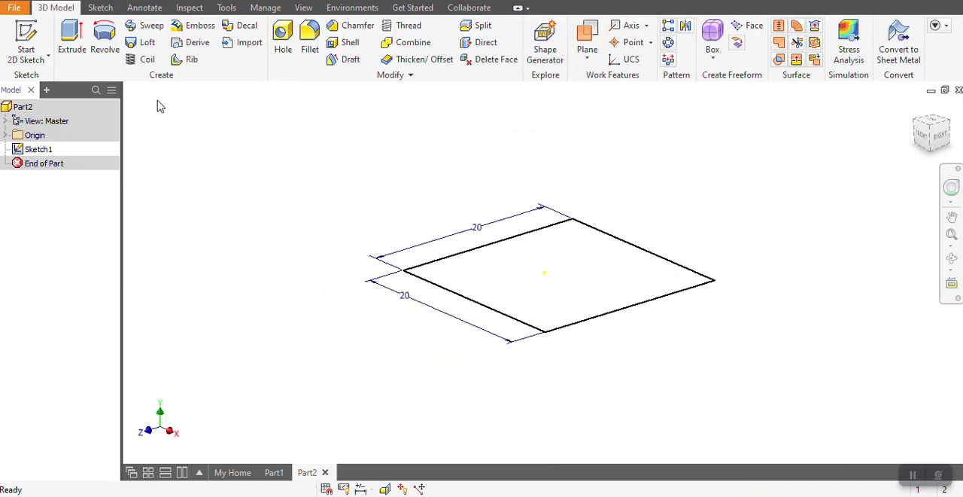
left_click(71, 41)
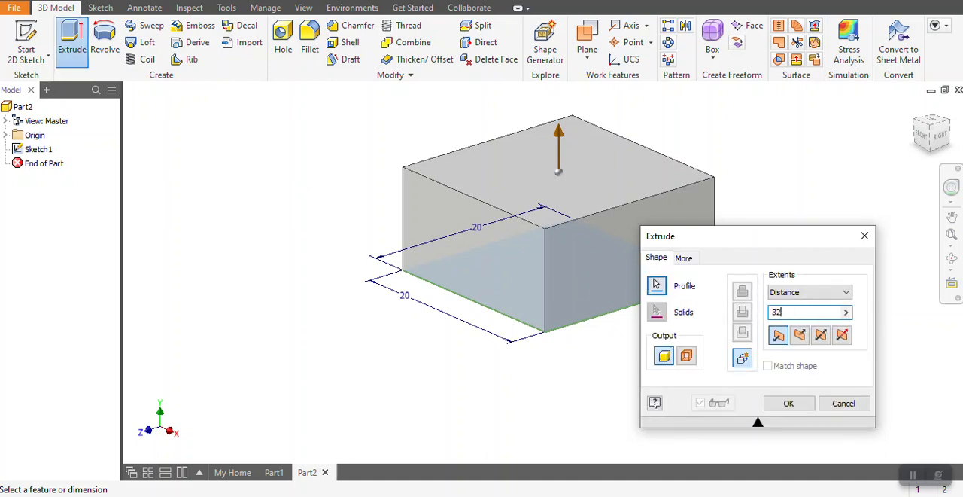
type("320")
key("Return")
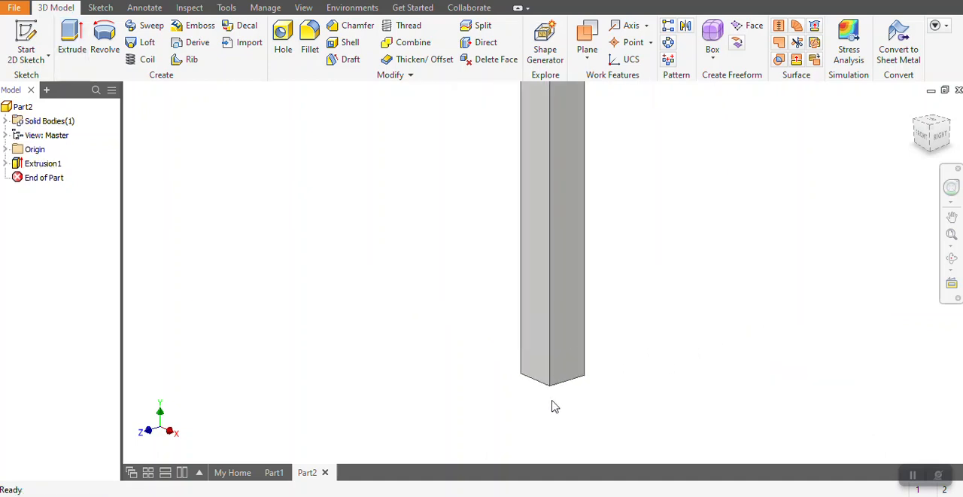
Start a sketch on the post's front face and draw a 9 mm diameter circle between its long edges.
scroll(493, 381, "down", 2)
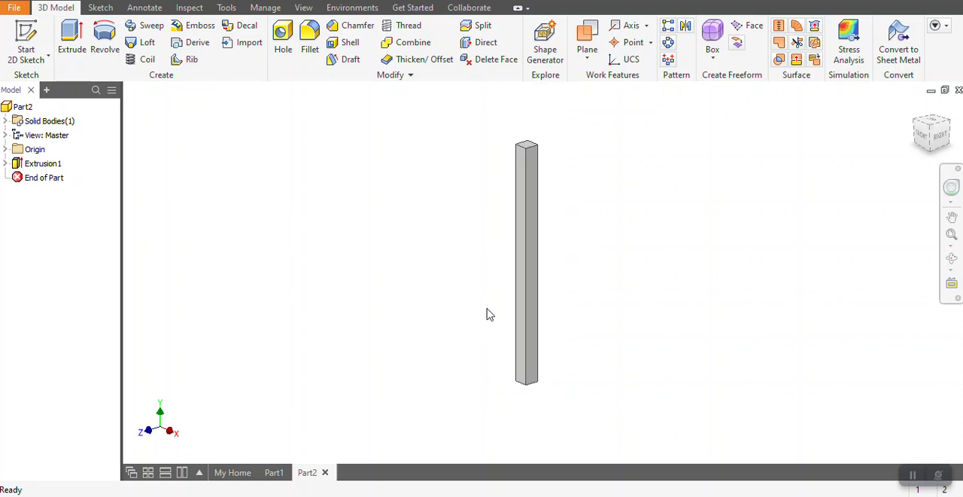
scroll(520, 322, "up", 3)
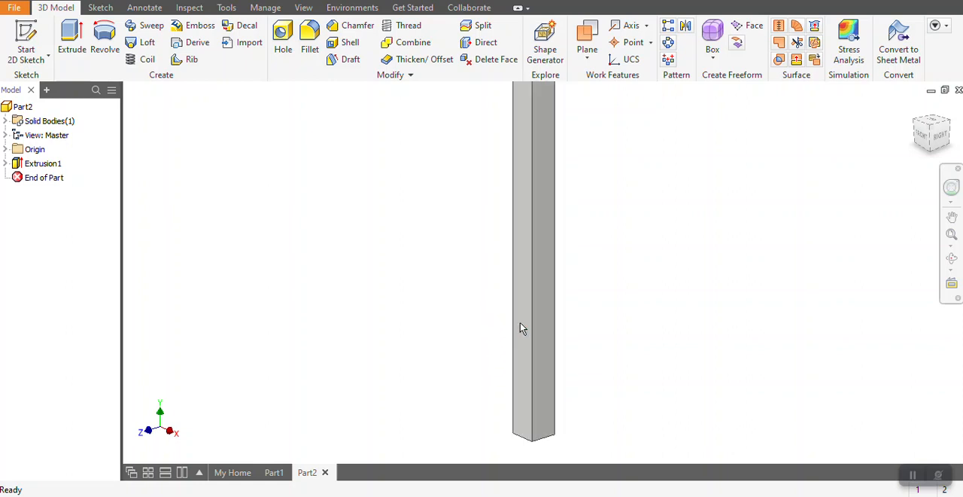
scroll(455, 332, "down", 2)
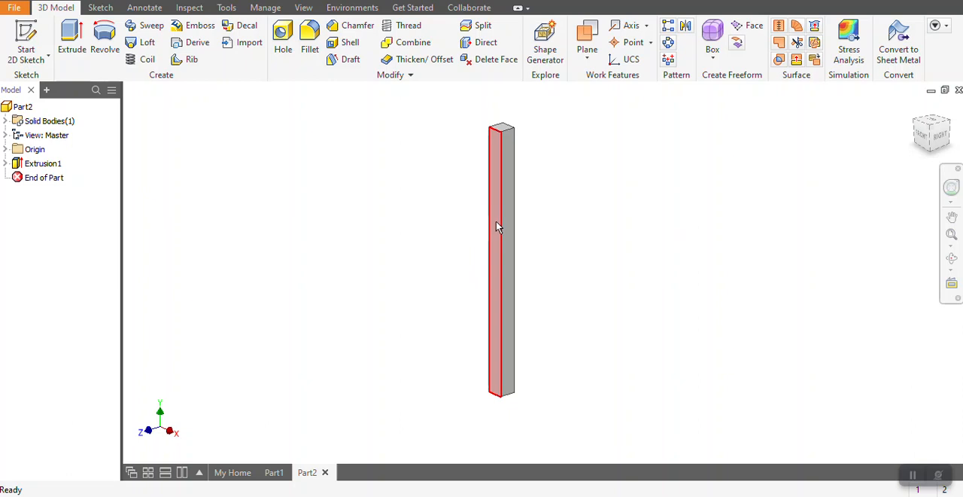
left_click(26, 40)
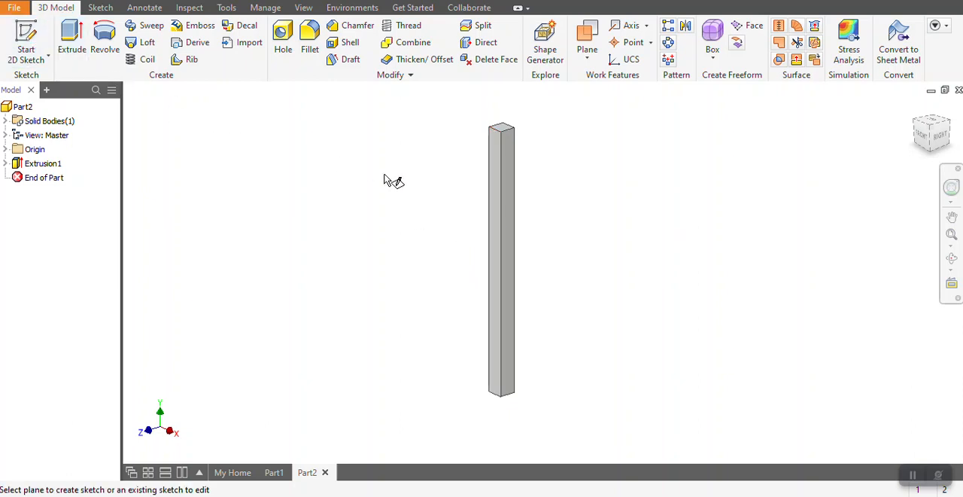
left_click(496, 240)
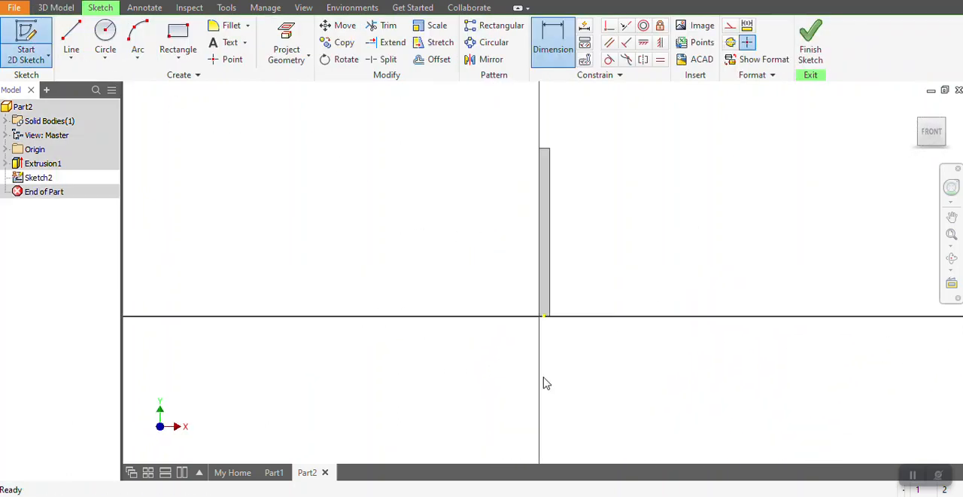
left_click(105, 40)
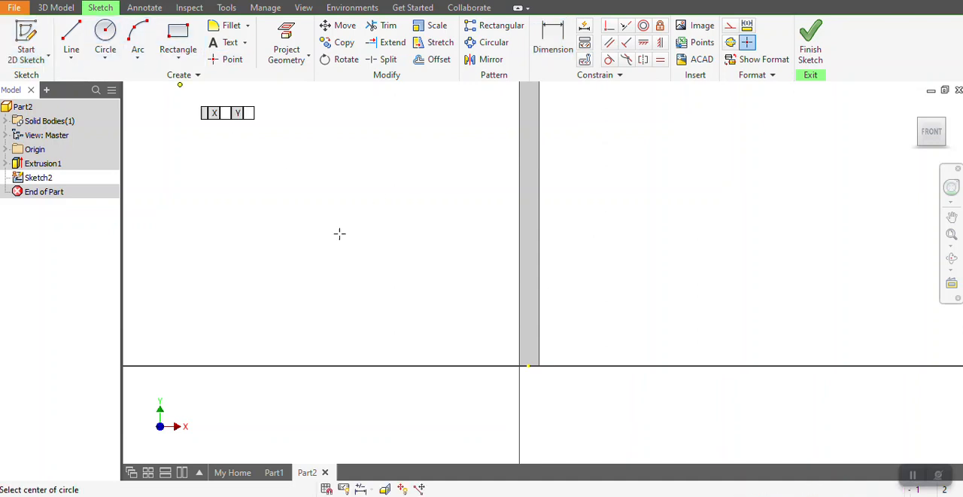
left_click(528, 192)
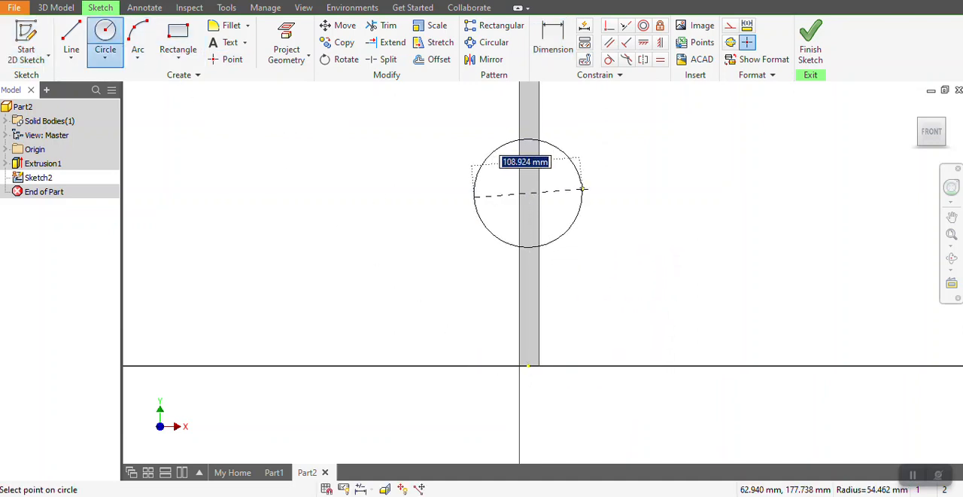
key("Escape")
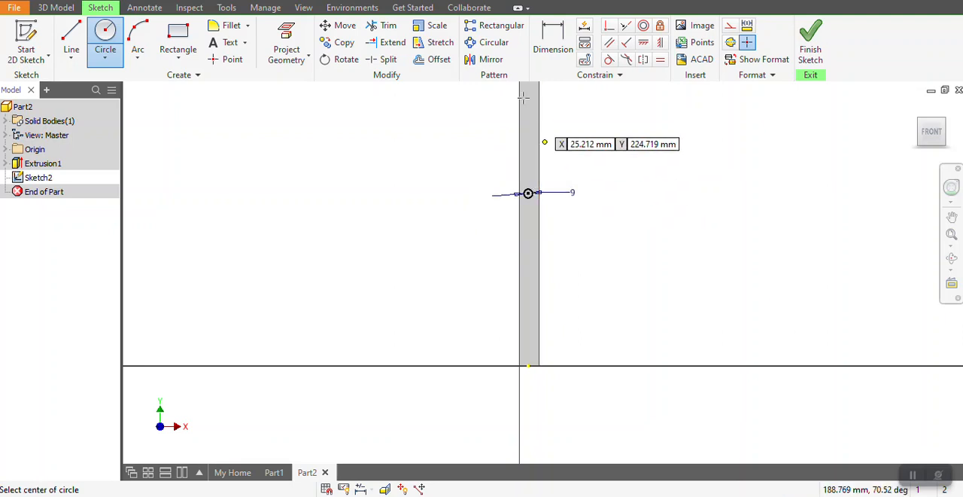
Place the circle's centre 120 mm above the post's bottom edge.
left_click(553, 38)
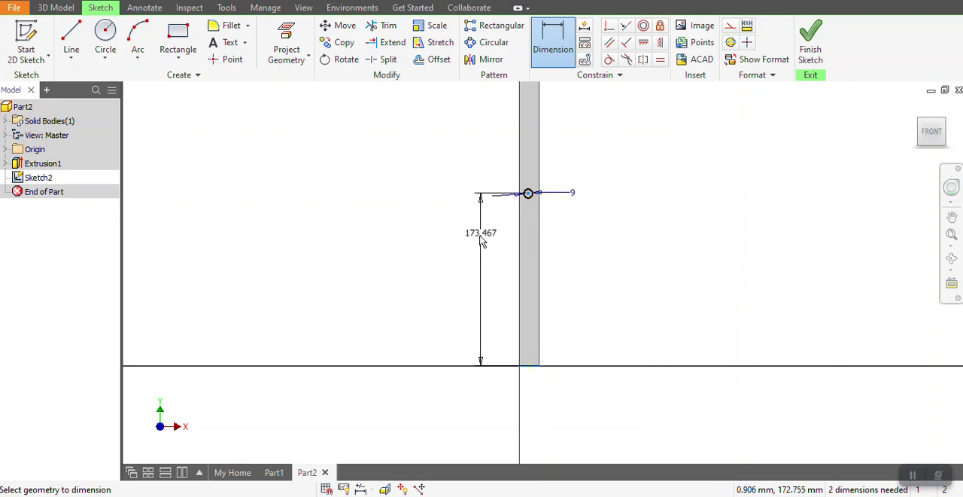
left_click(458, 240)
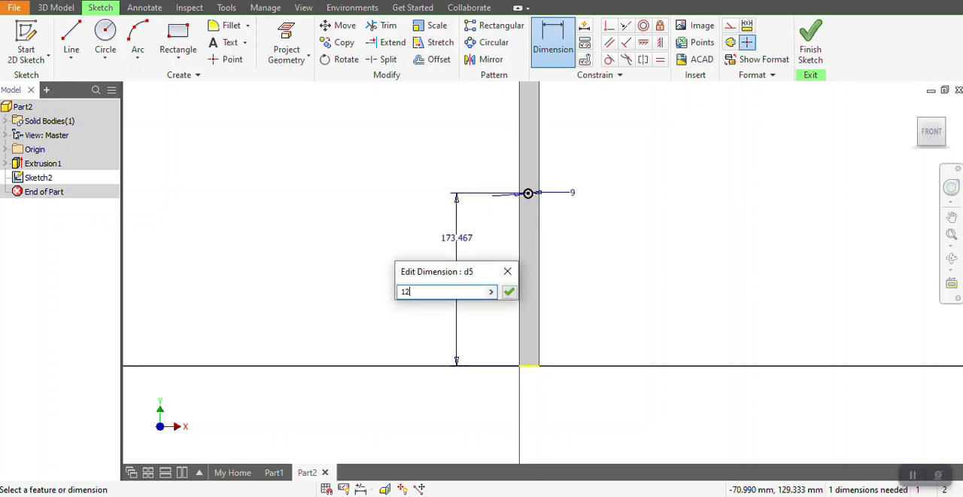
key("Return")
Draw a second 9 mm diameter circle near the post's upper end, aligned vertically with the first circle.
scroll(541, 222, "down", 3)
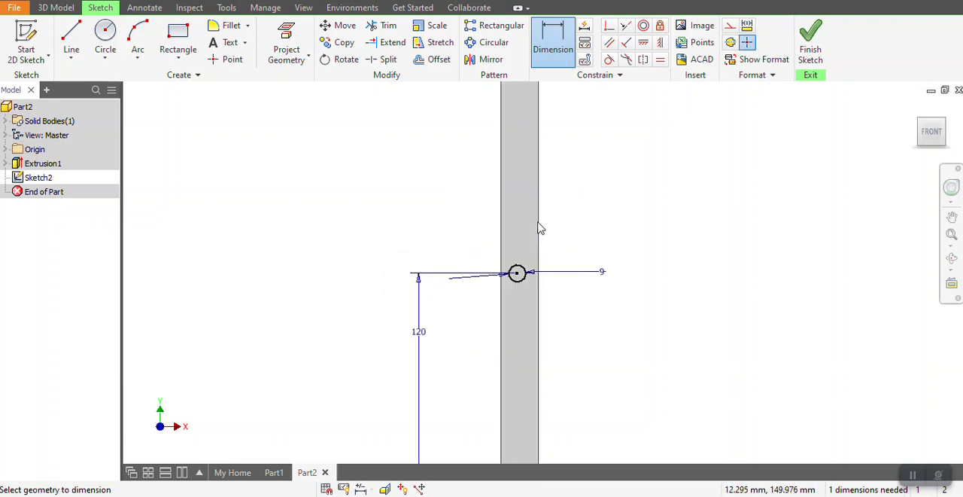
scroll(511, 274, "up", 7)
scroll(514, 213, "down", 3)
scroll(522, 298, "down", 2)
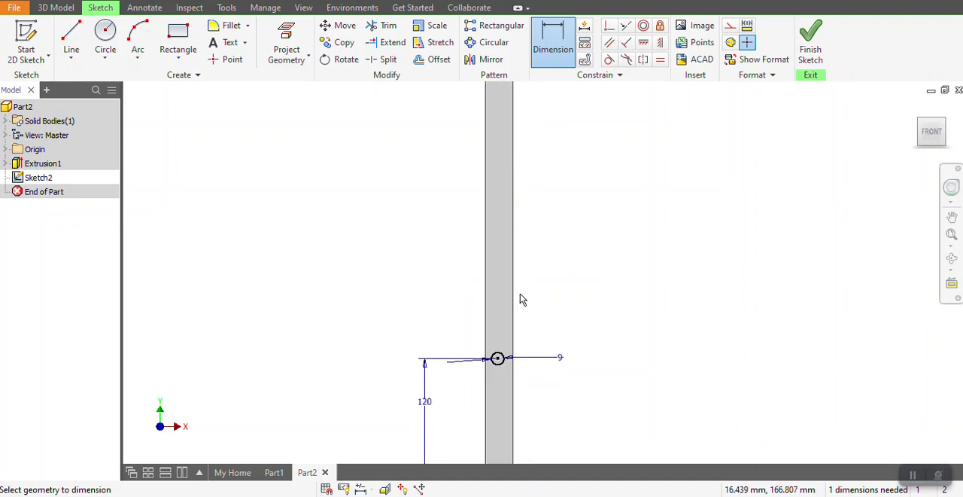
left_click(105, 37)
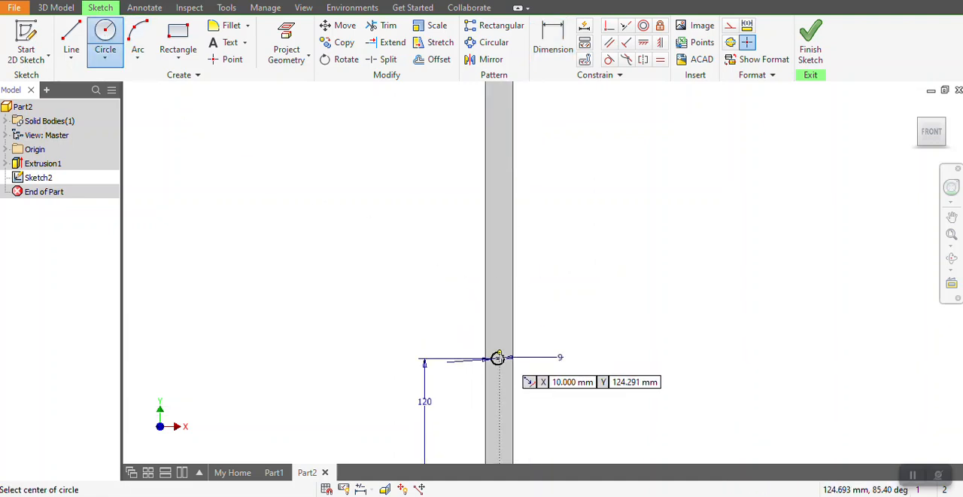
left_click(496, 116)
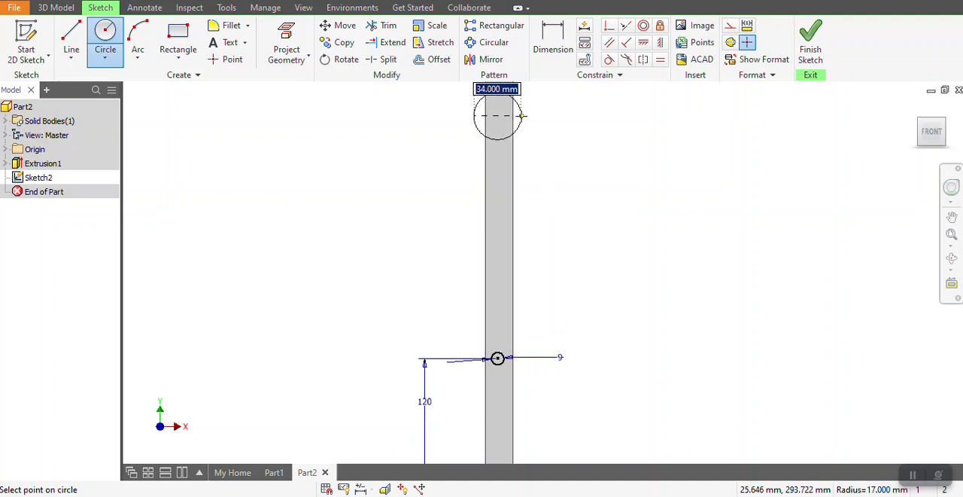
type("9")
key("Return")
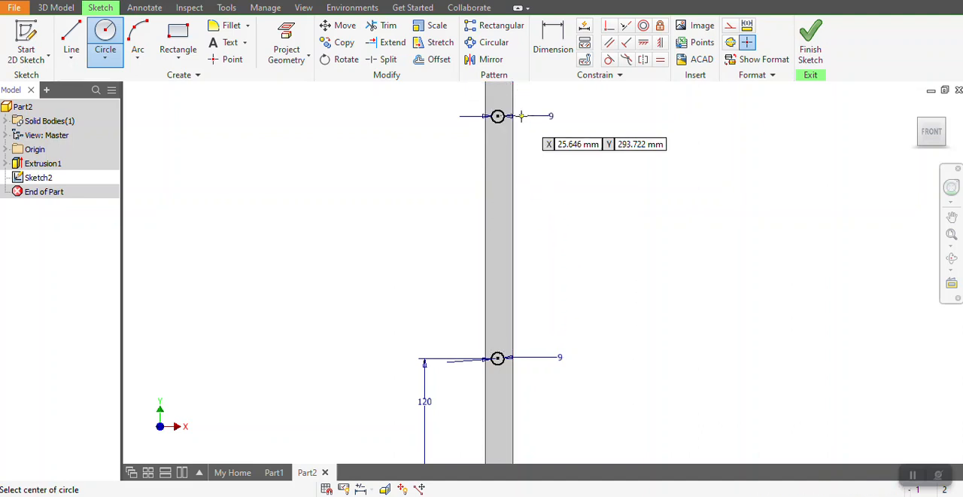
Set the vertical distance between the two circle centres to 180 mm.
left_click(553, 39)
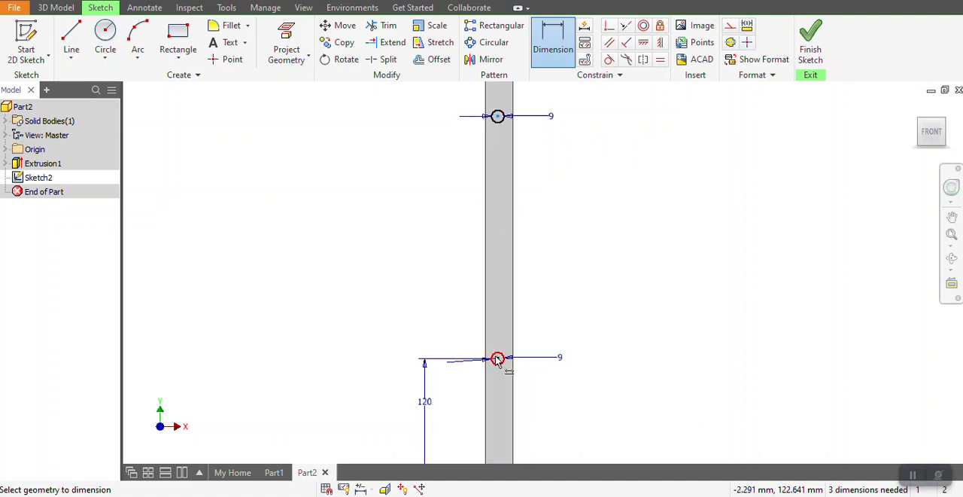
left_click(497, 359)
left_click(498, 116)
left_click(441, 261)
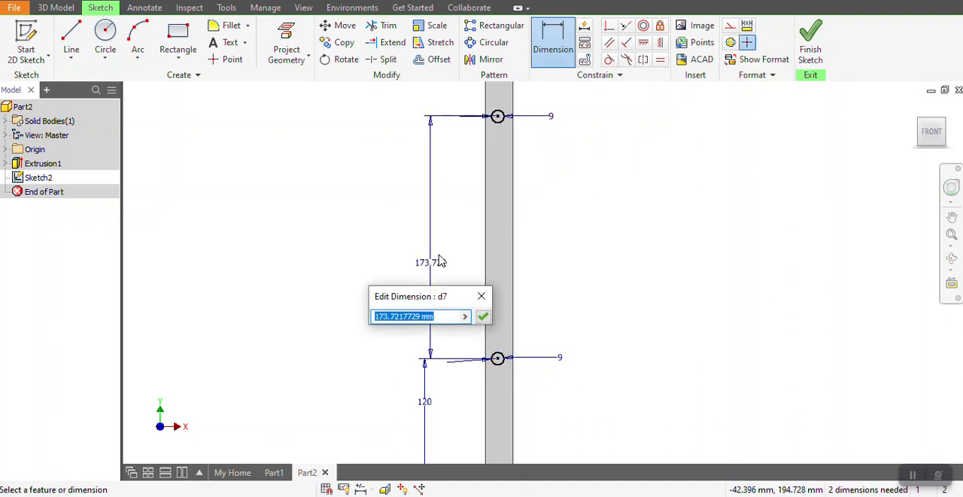
key("Return")
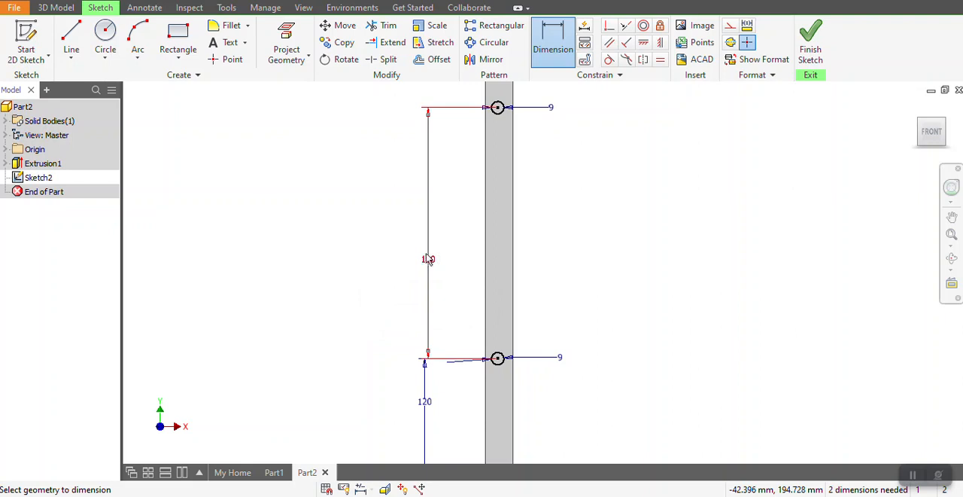
Finish the sketch and extrude-cut both 9 mm circles 20 mm deep through the post, with the direction reversed into the body.
left_click(812, 39)
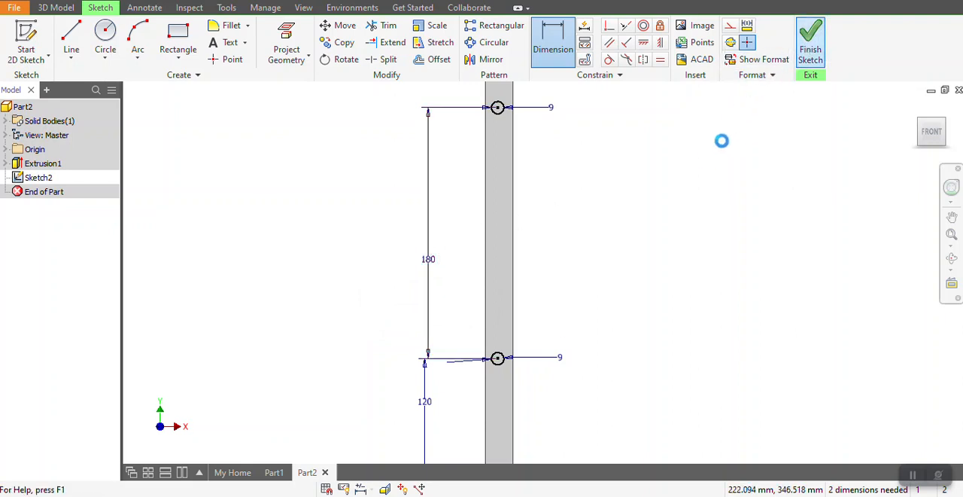
left_click(72, 39)
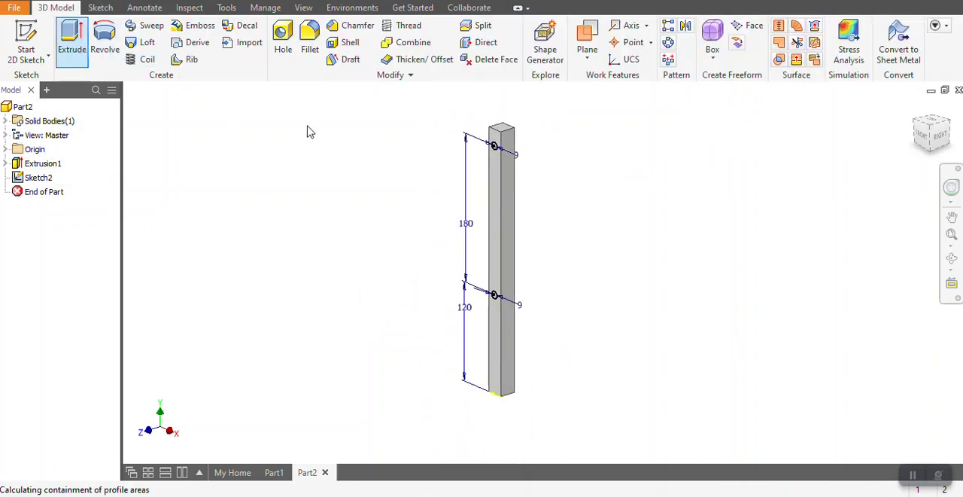
scroll(500, 134, "down", 5)
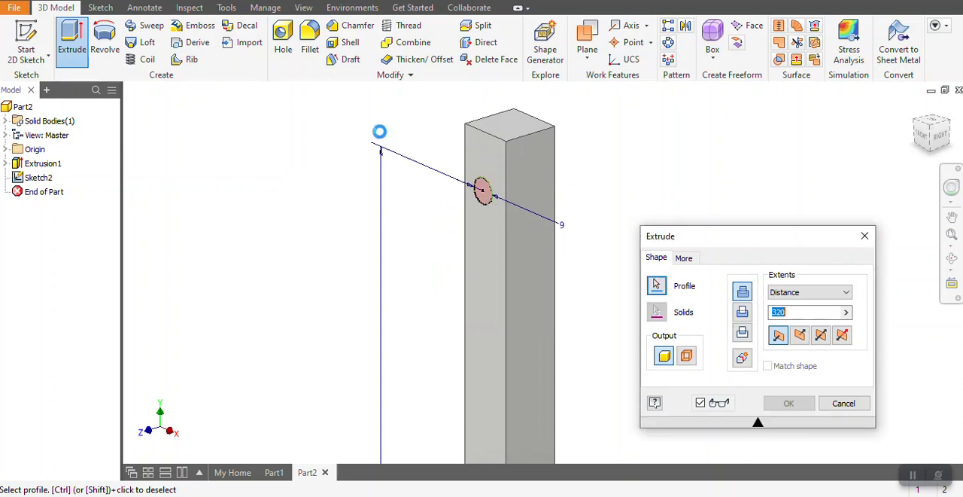
scroll(381, 132, "up", 3)
scroll(497, 137, "up", 3)
scroll(461, 357, "down", 3)
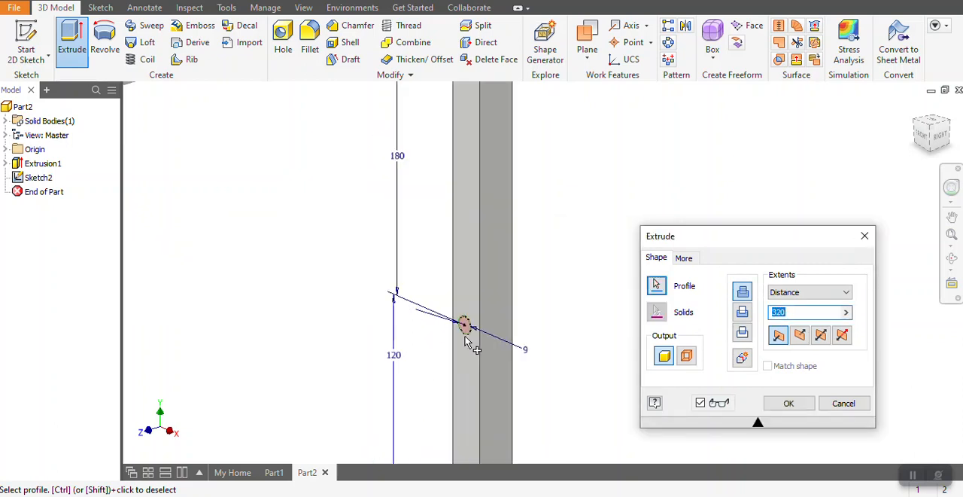
left_click(465, 329)
scroll(354, 308, "up", 4)
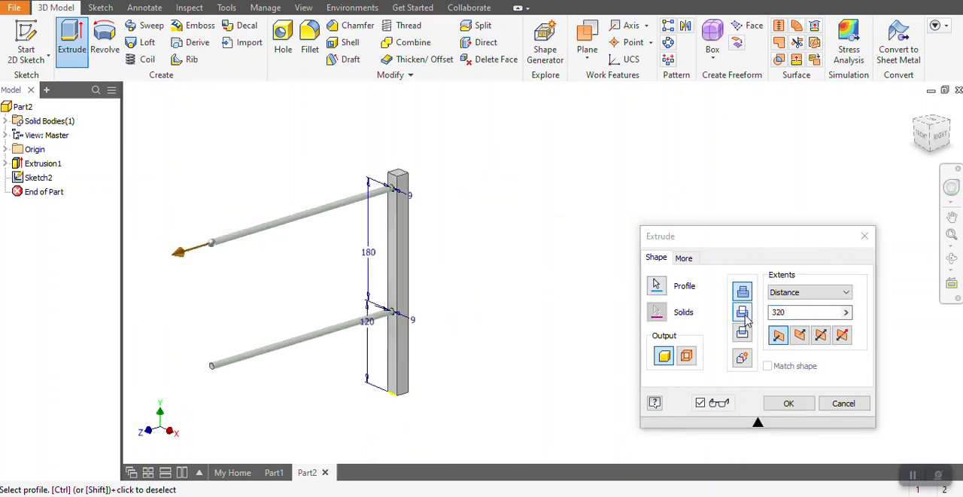
left_click(745, 317)
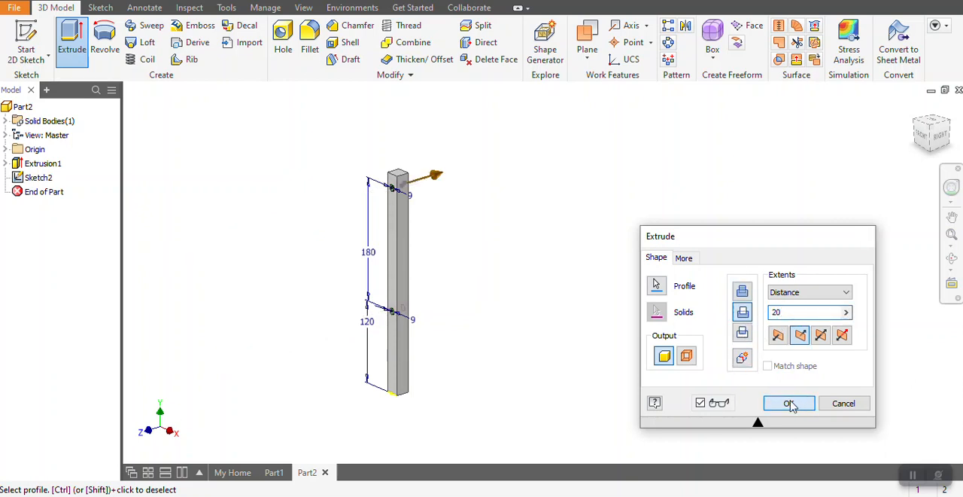
left_click(790, 403)
Start a sketch on the post's uncut side face and draw a 9 mm diameter circle on its vertical centreline.
scroll(383, 253, "down", 3)
scroll(406, 258, "up", 3)
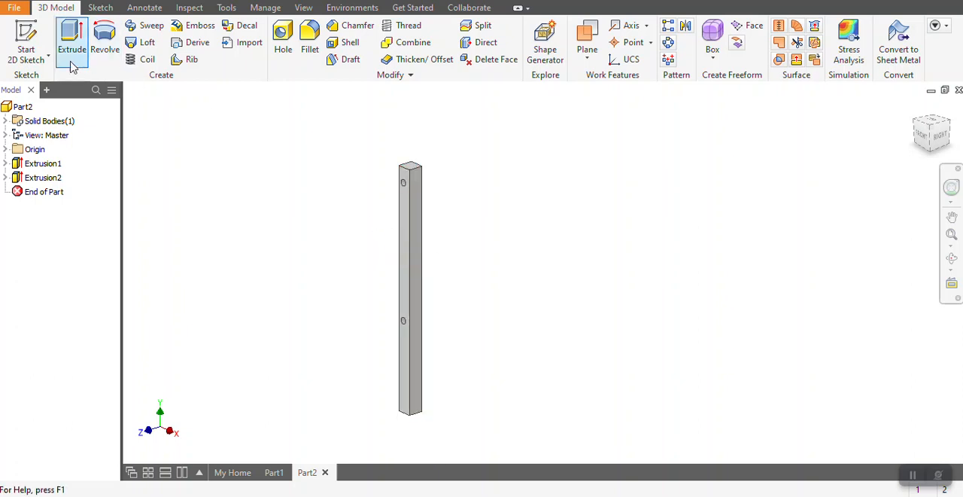
left_click(25, 38)
left_click(420, 253)
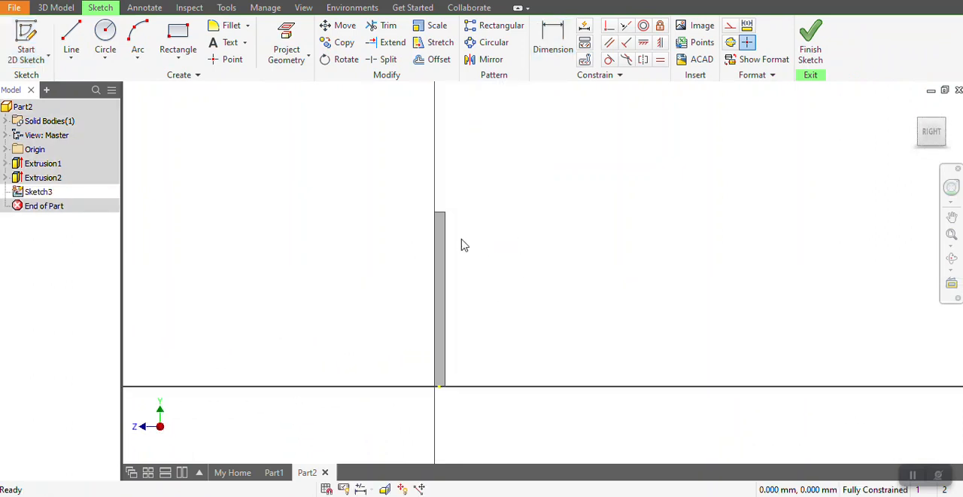
left_click(105, 38)
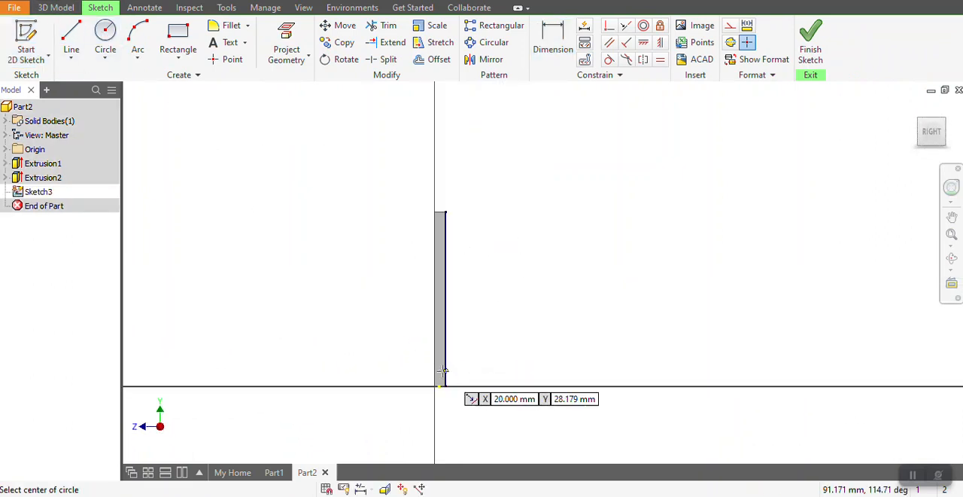
scroll(444, 361, "down", 3)
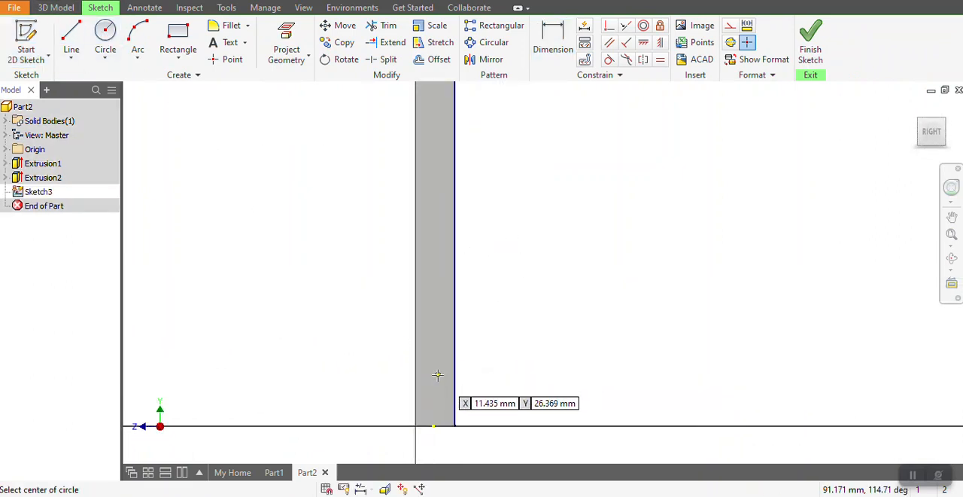
left_click(434, 112)
key("Escape")
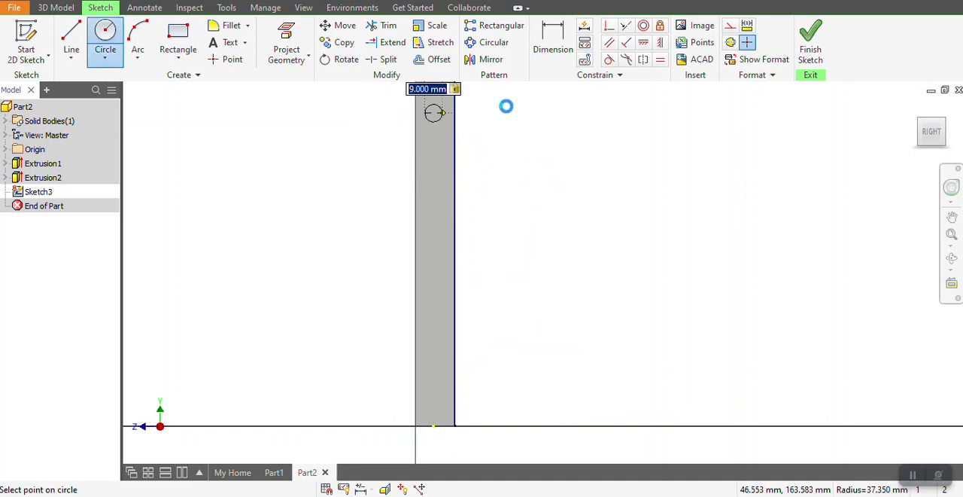
Dimension the circle's centre 210 mm above the post's bottom edge.
scroll(478, 171, "up", 2)
left_click(535, 32)
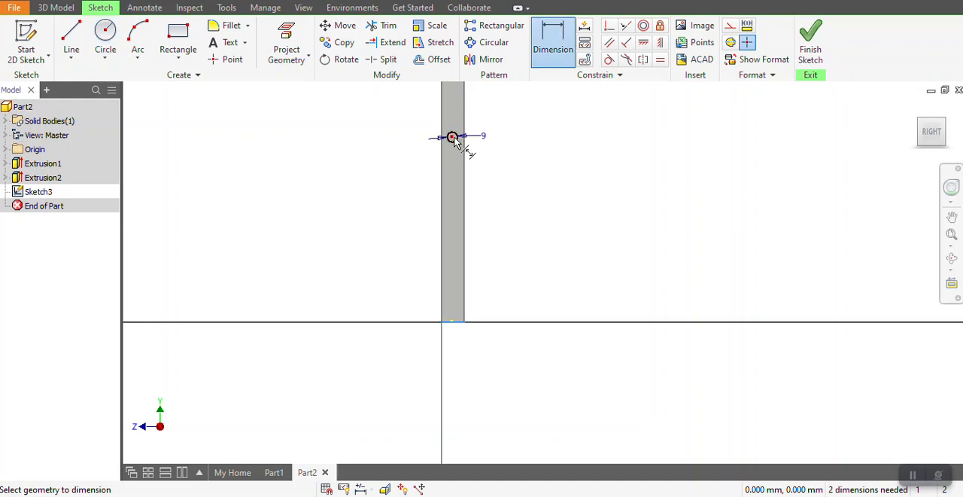
left_click(371, 215)
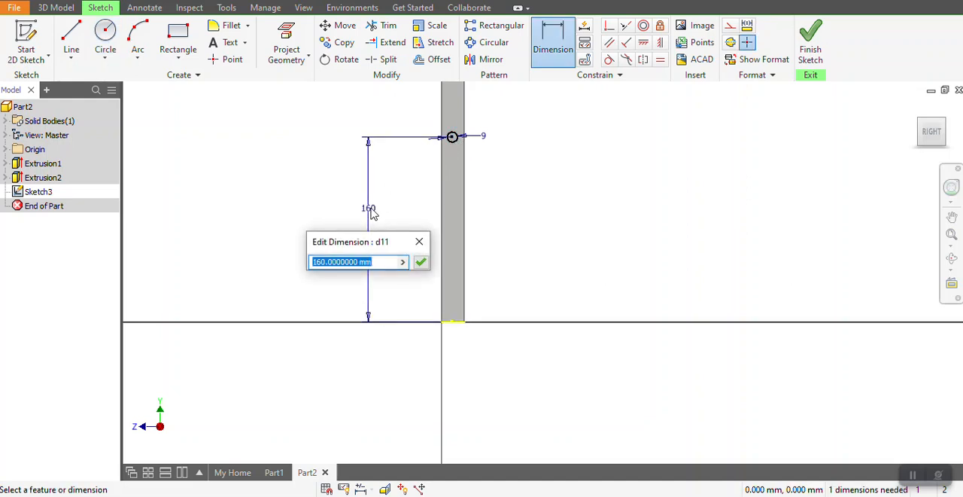
type("210")
key("Return")
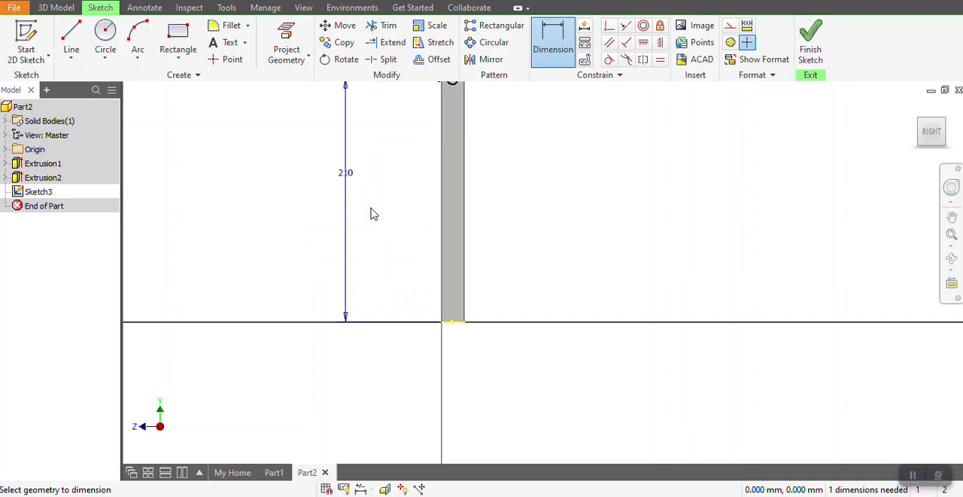
Finish the sketch and extrude-cut the 9 mm circle 20 mm deep through the post.
scroll(474, 317, "down", 2)
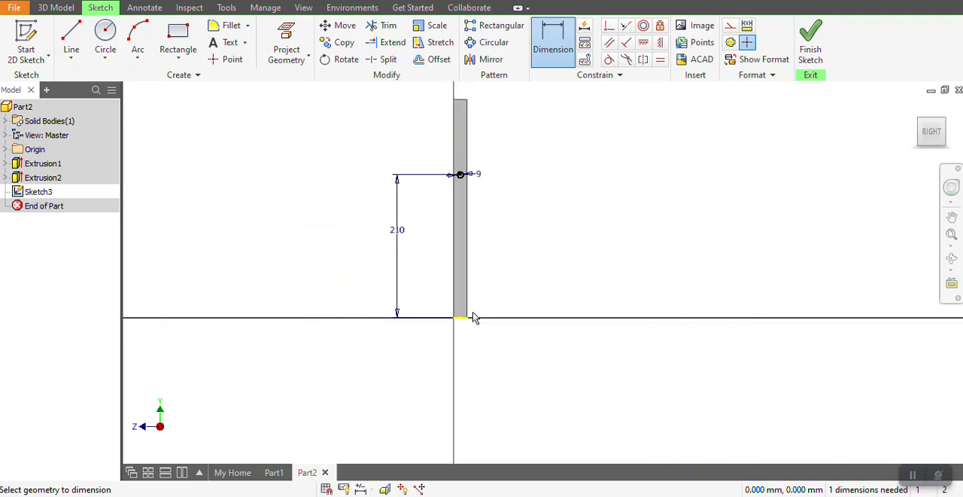
left_click(809, 45)
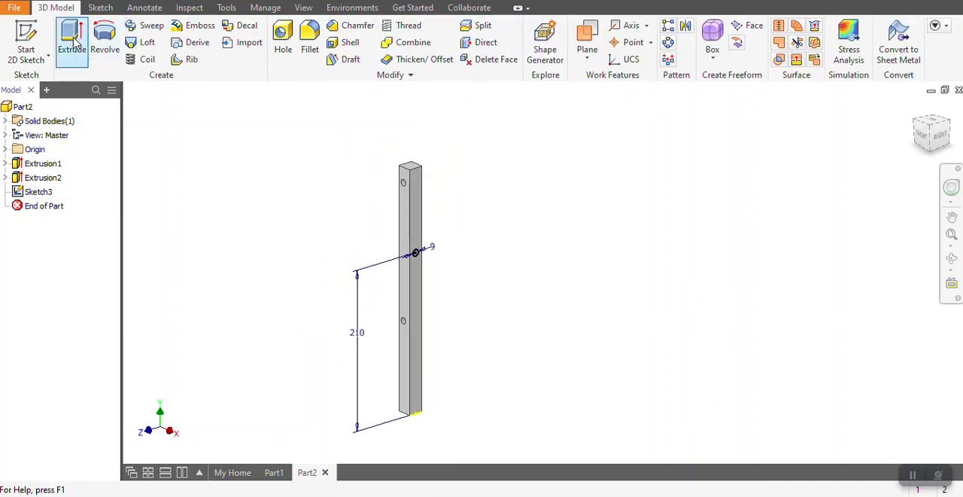
scroll(402, 261, "up", 4)
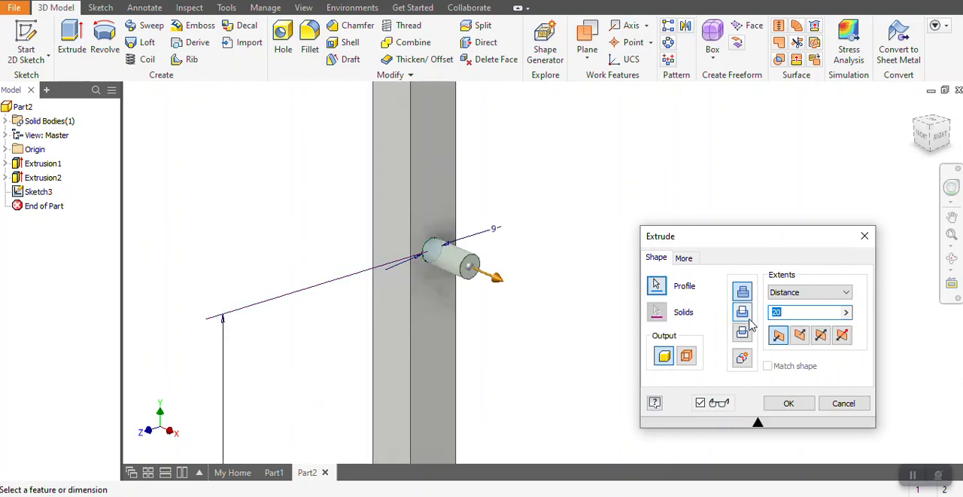
left_click(743, 313)
left_click(788, 404)
scroll(655, 278, "down", 5)
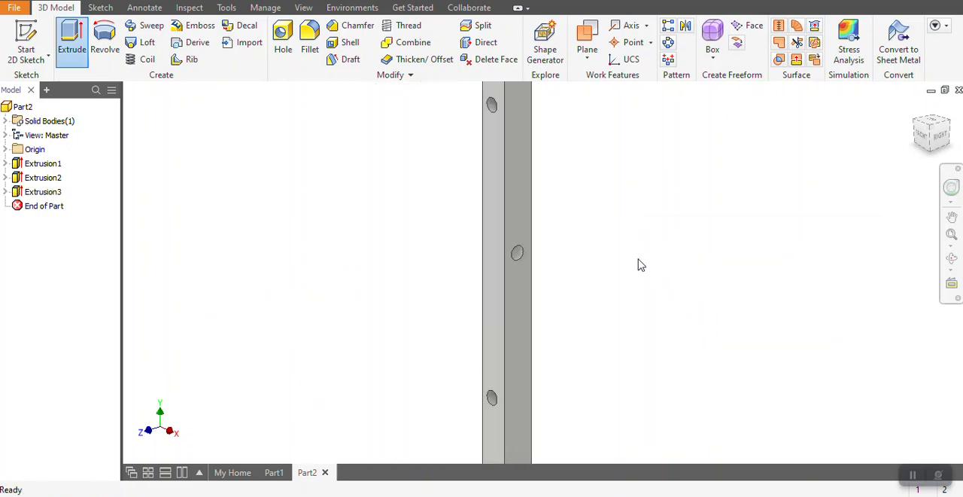
Start a new sketch on the post's bottom end face.
left_click(951, 260)
left_click_drag(611, 273, 532, 225)
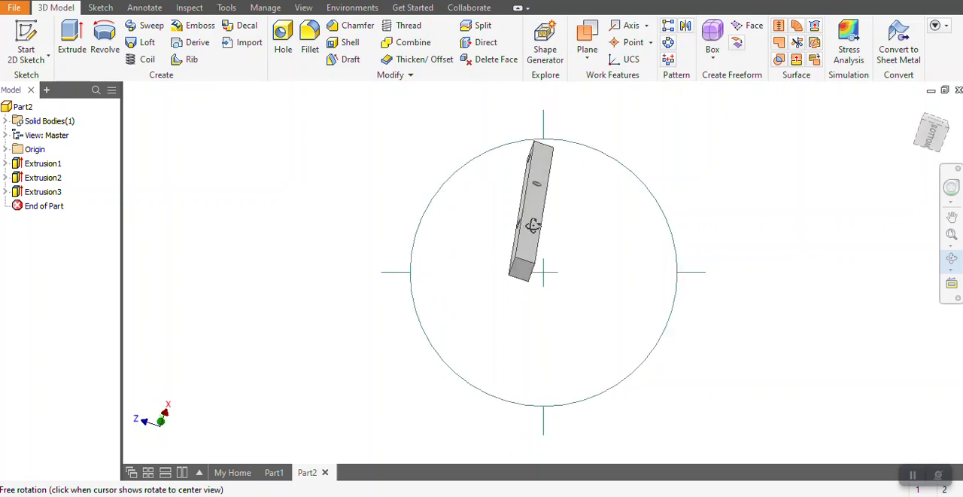
right_click(533, 225)
left_click(28, 39)
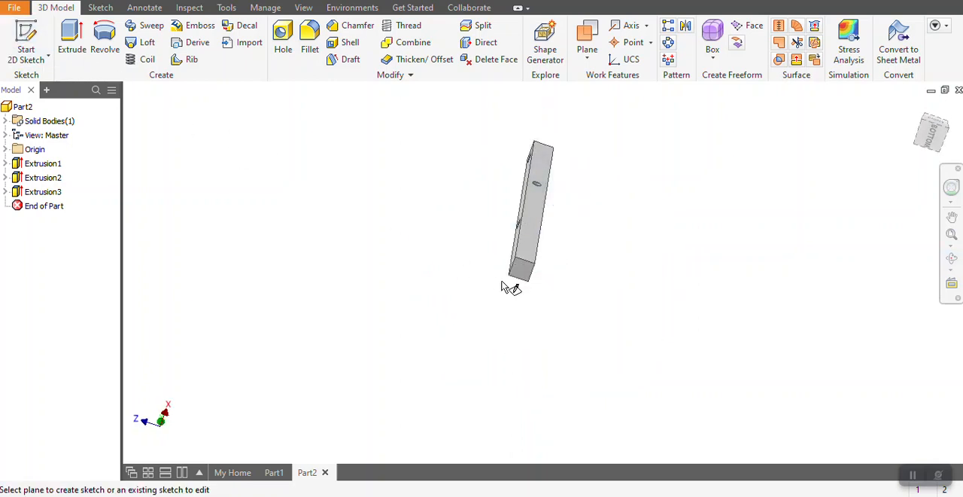
left_click(525, 273)
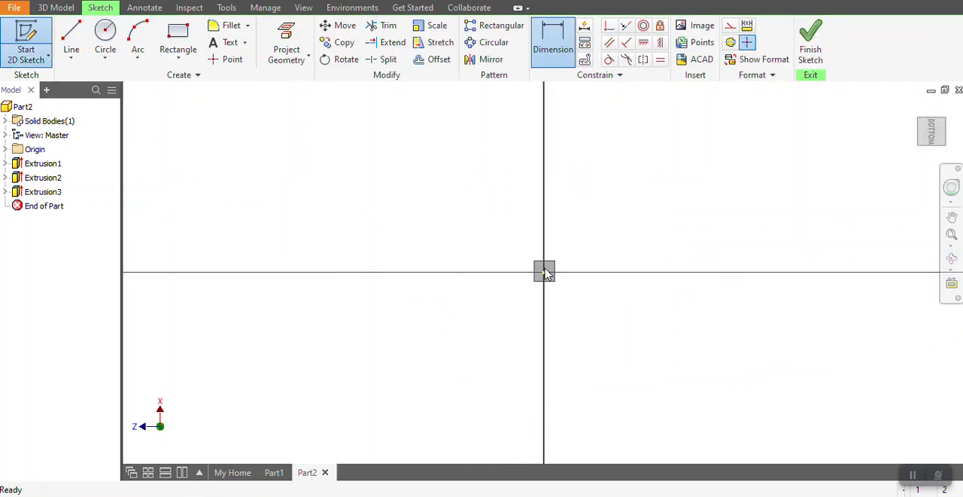
Draw two rectangles spanning the end face along its opposite sides, about 6.6 mm and 6.2 mm wide, leaving a central strip.
left_click(178, 39)
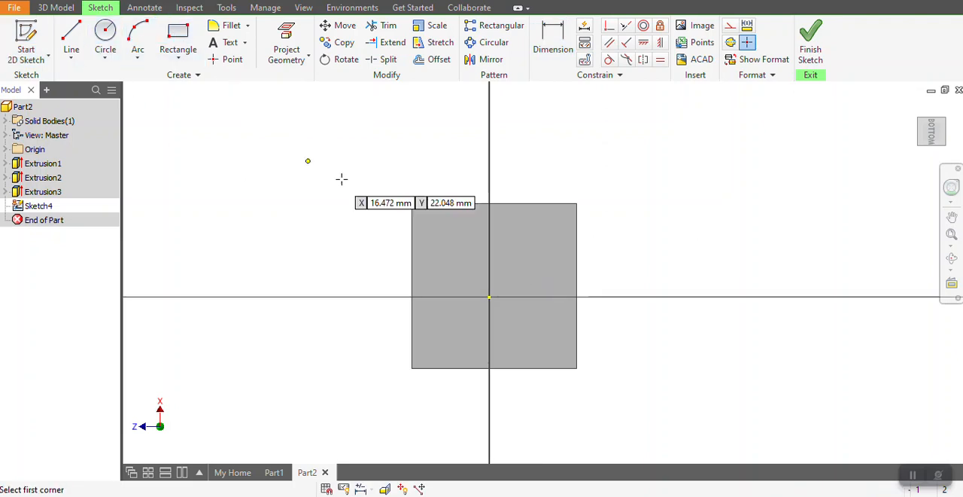
left_click(413, 204)
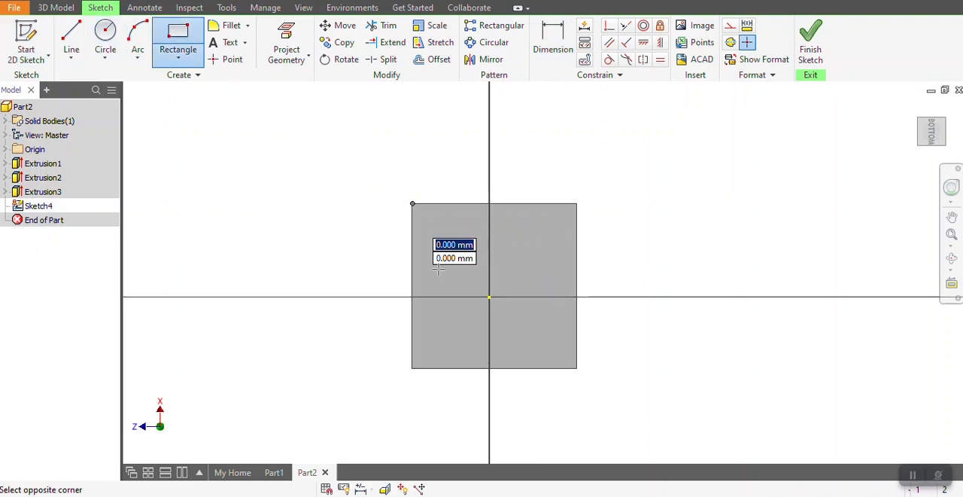
left_click(466, 368)
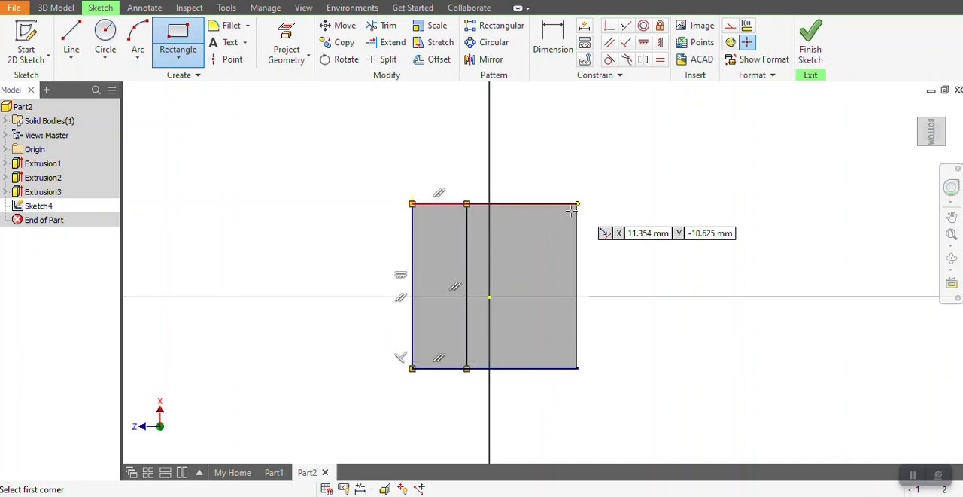
left_click(181, 36)
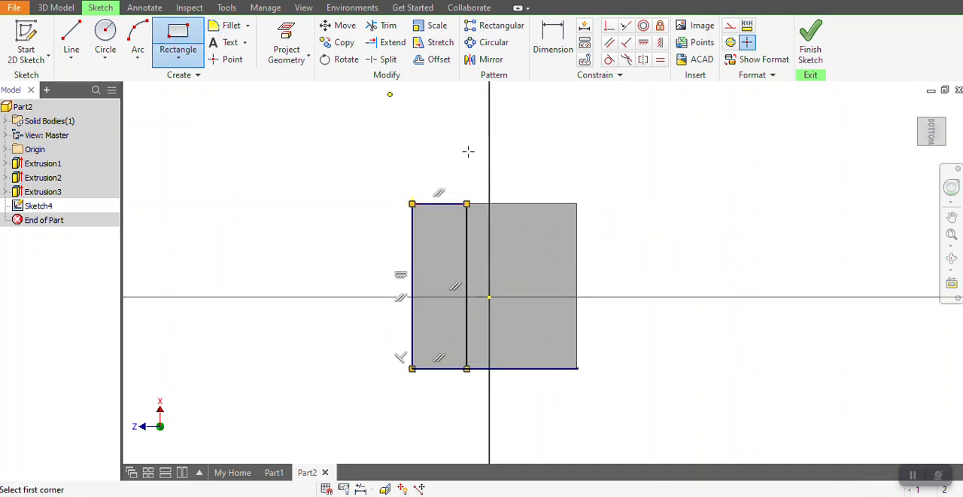
left_click(576, 203)
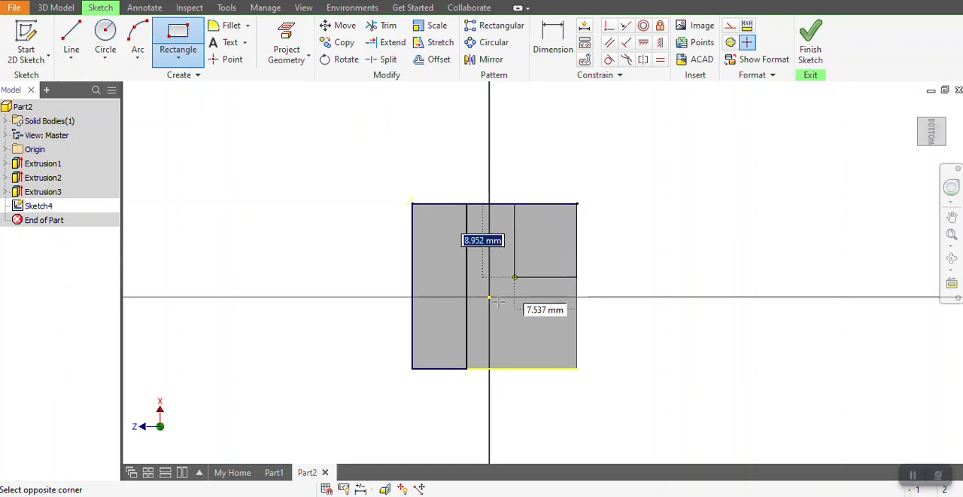
left_click(527, 368)
Set the width of both side rectangles to 7 mm.
key("d")
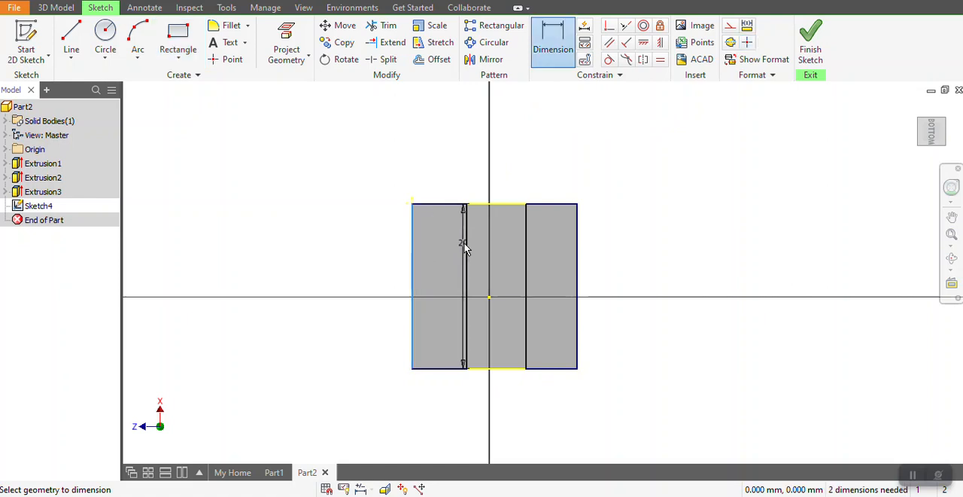
left_click(440, 178)
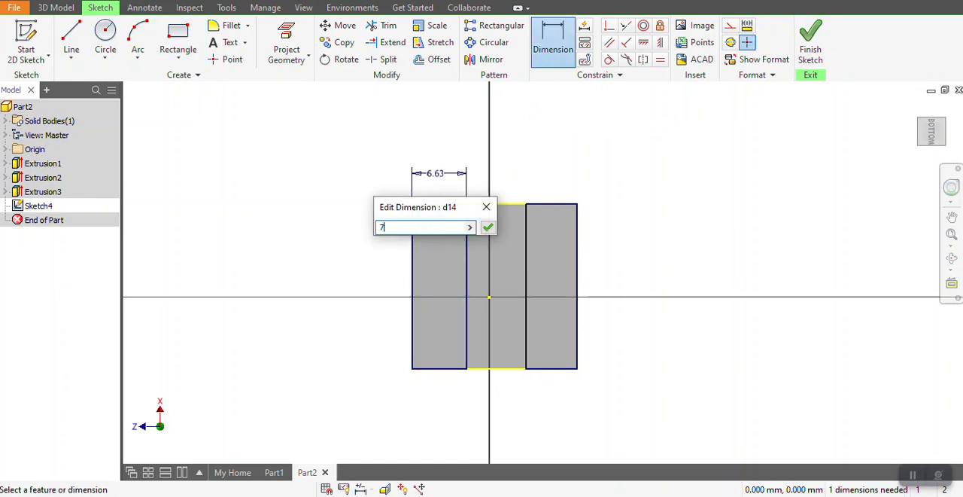
type("7")
key("Return")
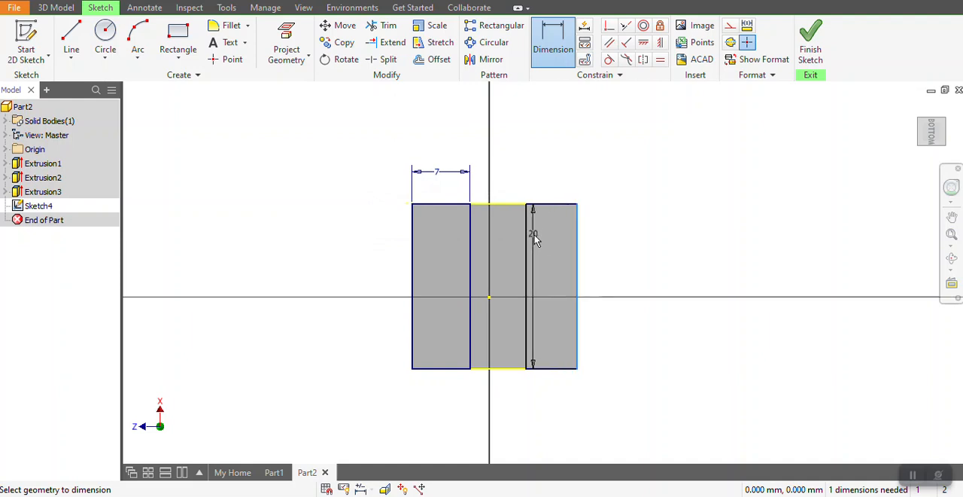
left_click(559, 186)
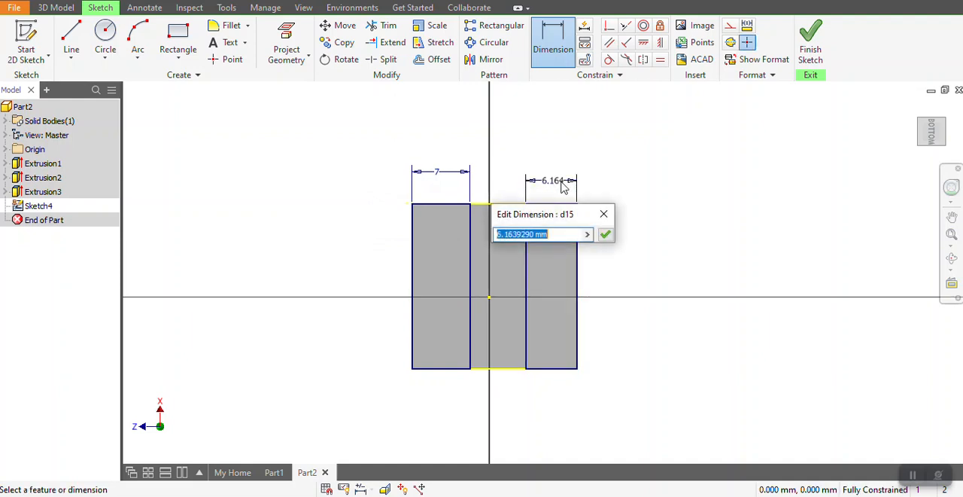
type("7")
key("Return")
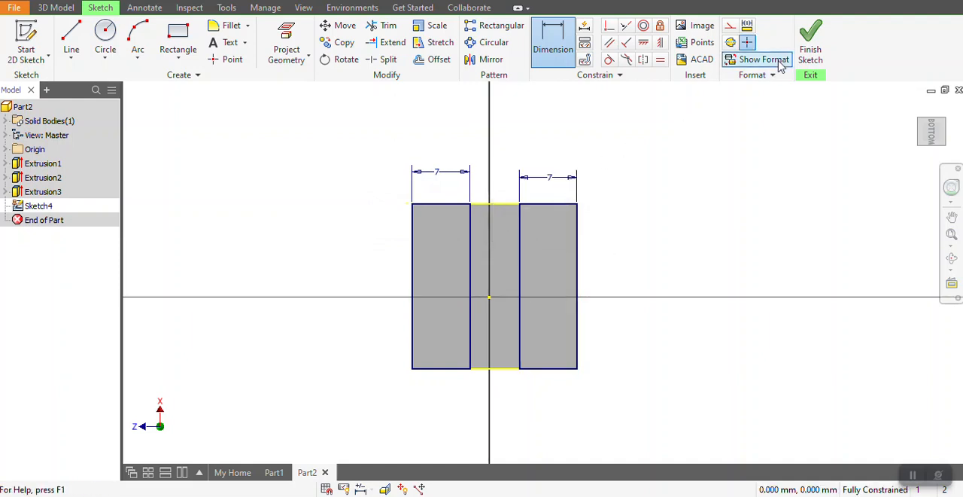
Finish the sketch and extrude-cut both rectangles 6 mm deep into the post's end, leaving a central tenon.
left_click(808, 47)
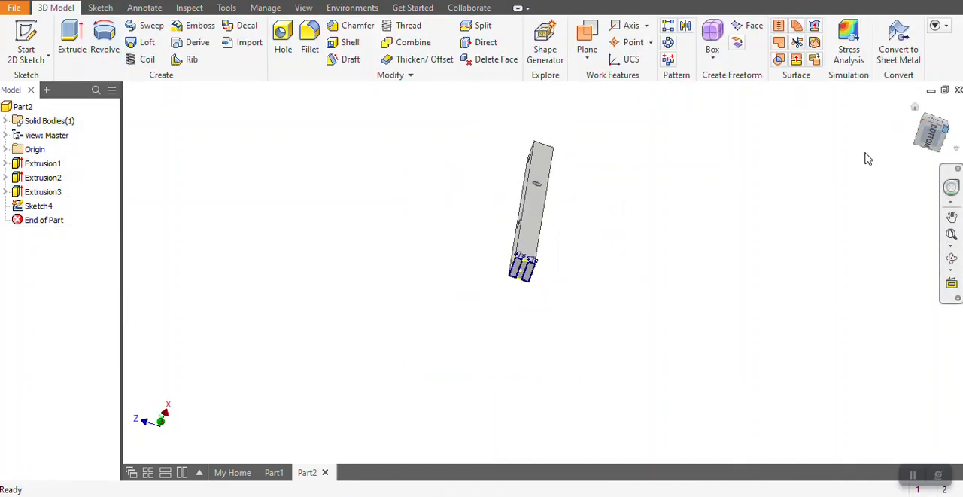
scroll(410, 375, "down", 7)
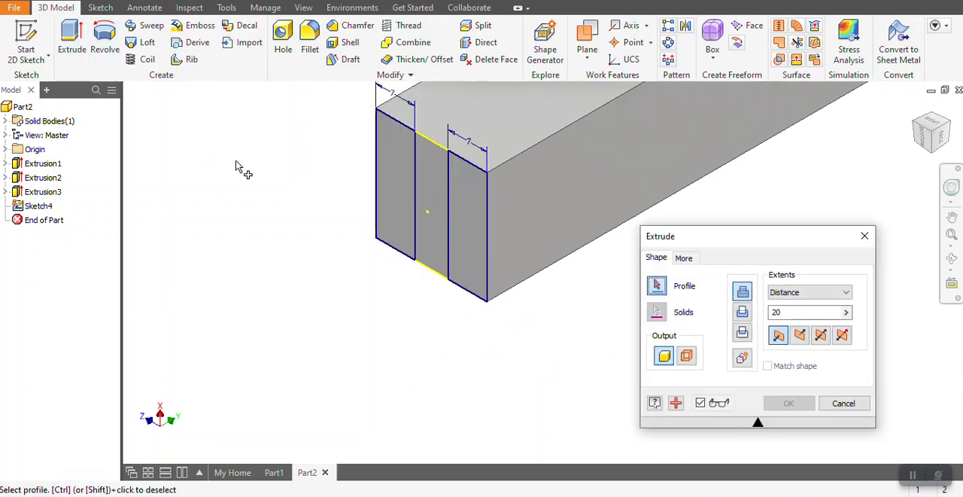
left_click(396, 183)
left_click(515, 251)
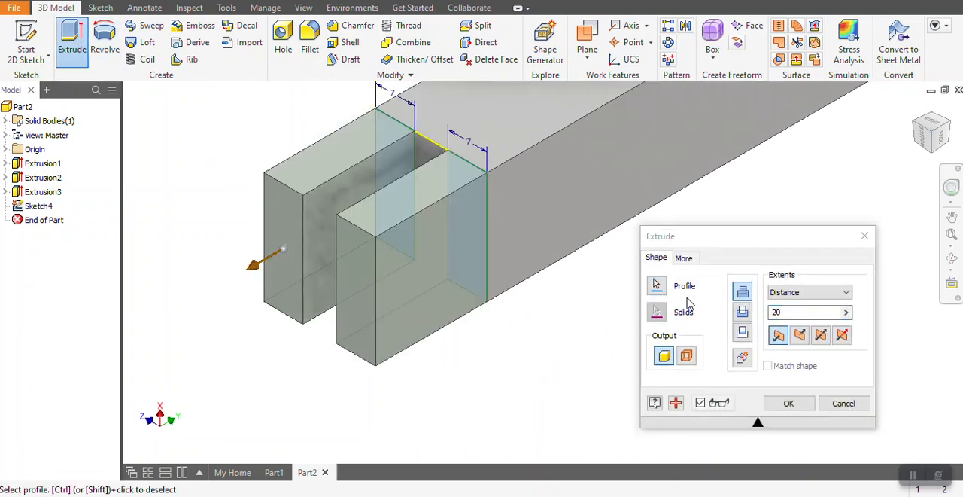
left_click(742, 313)
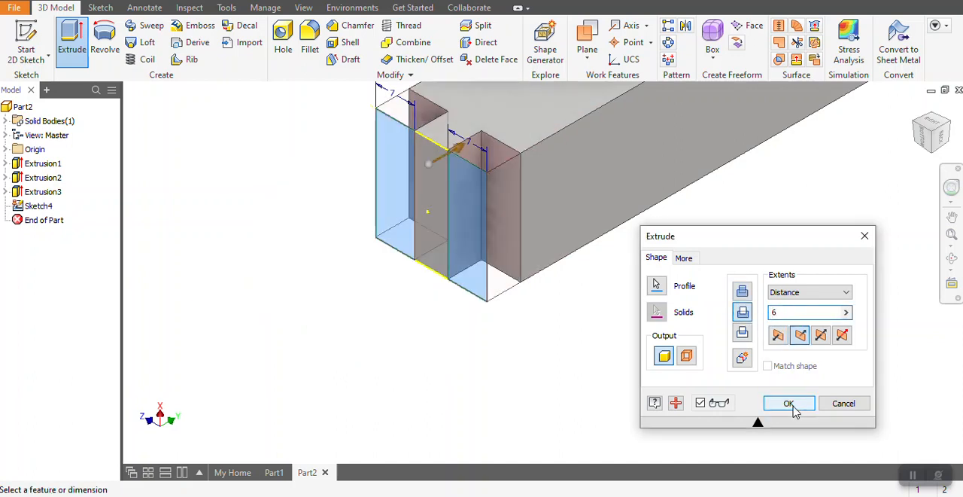
left_click(792, 406)
scroll(608, 369, "down", 3)
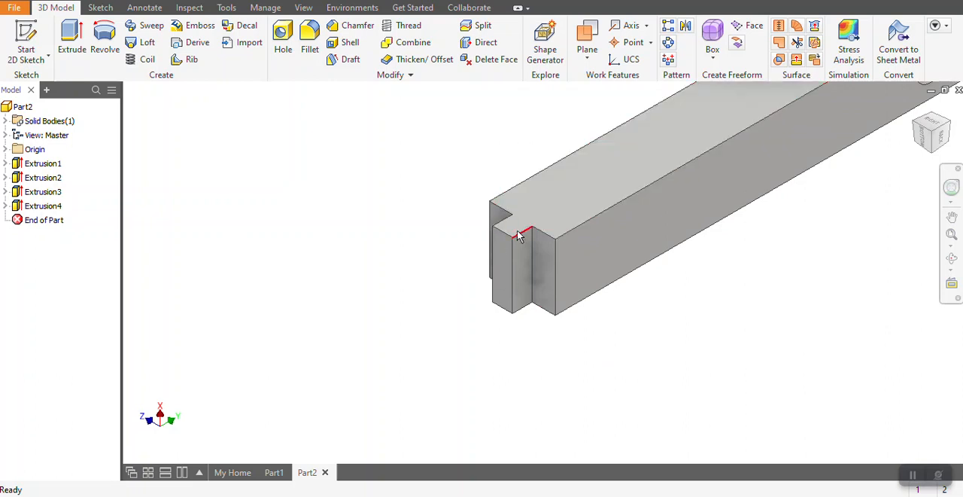
Chamfer one edge of the post's top end face with a 10 mm distance.
scroll(347, 239, "down", 3)
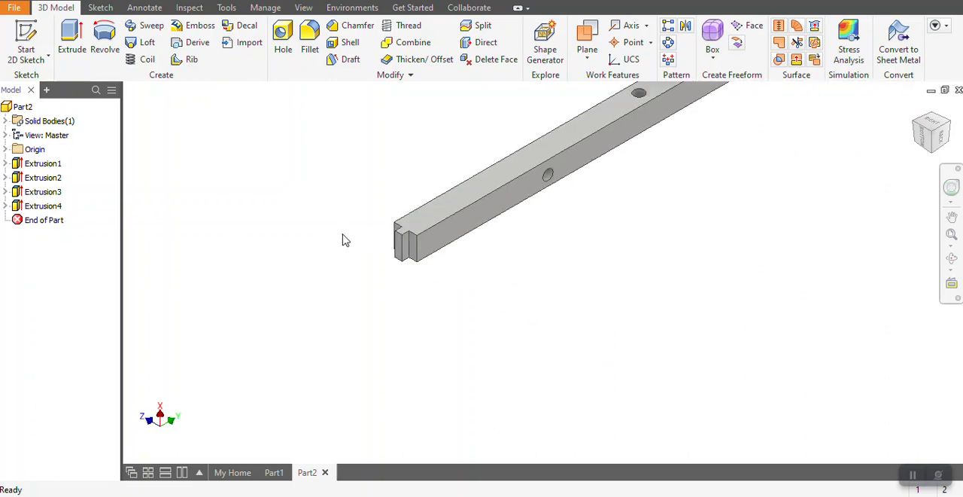
left_click(952, 257)
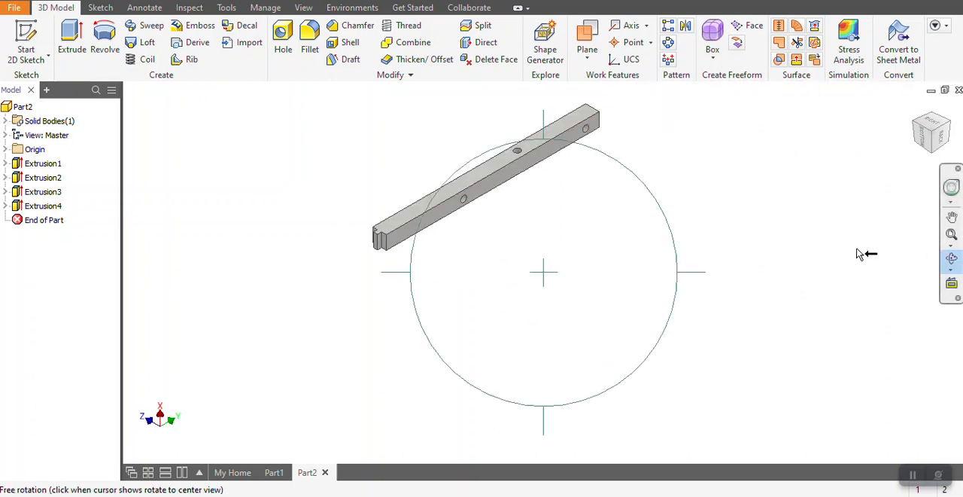
left_click_drag(806, 251, 497, 190)
scroll(534, 188, "up", 5)
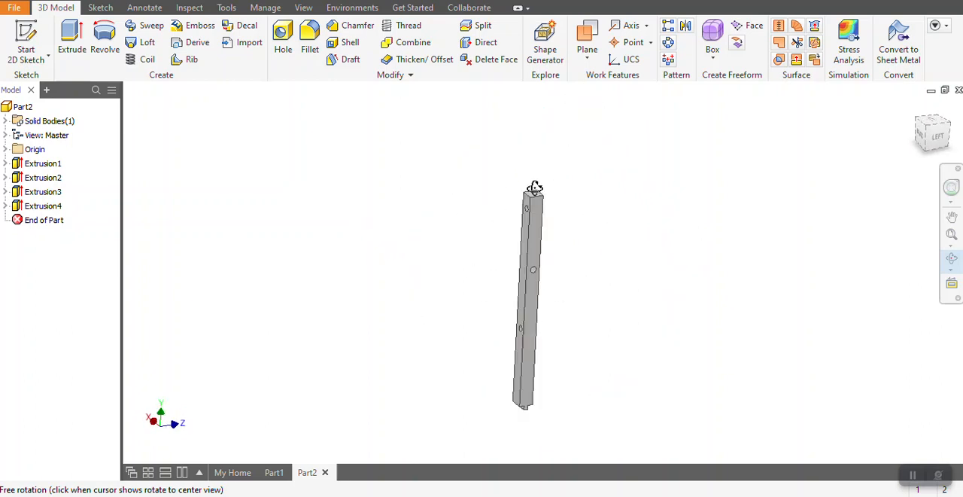
right_click(549, 213)
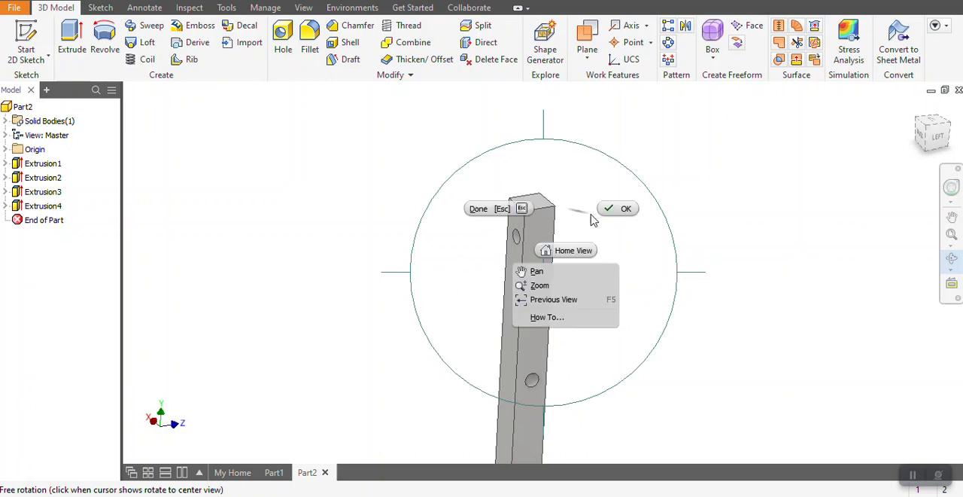
left_click(613, 209)
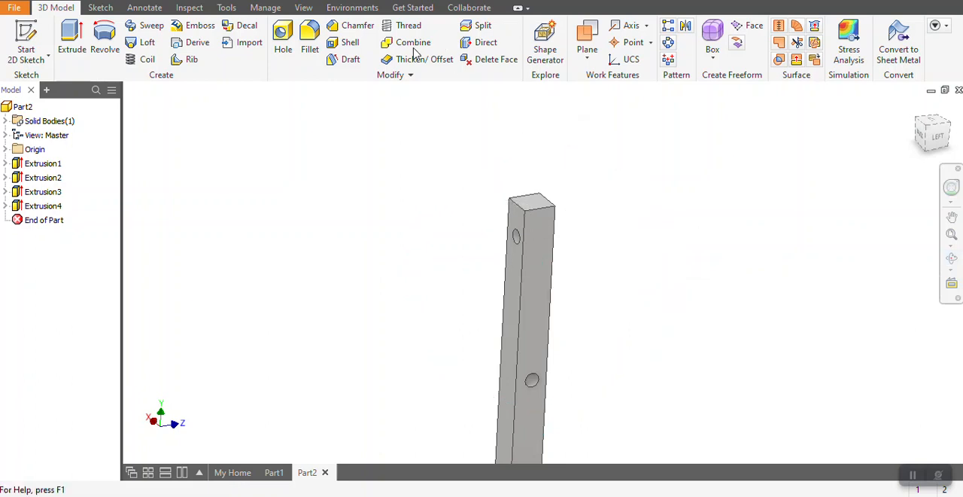
left_click(362, 30)
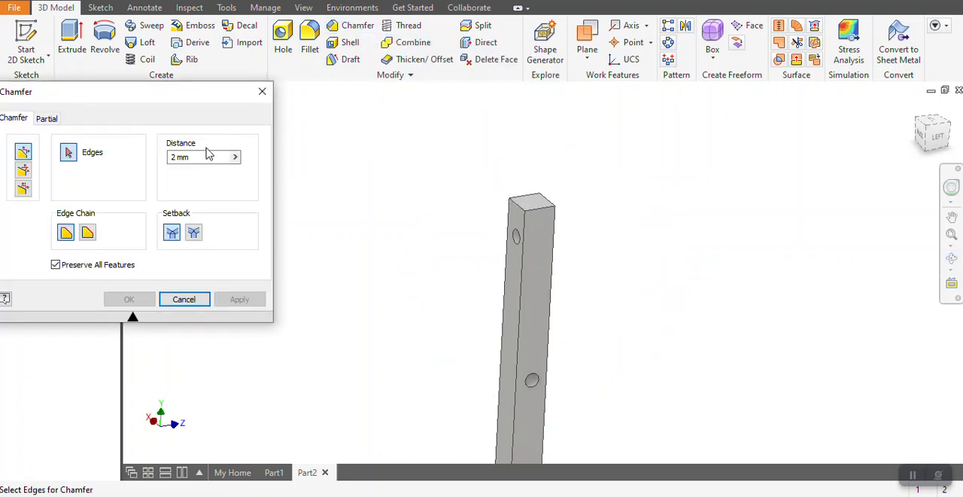
left_click_drag(193, 104, 281, 91)
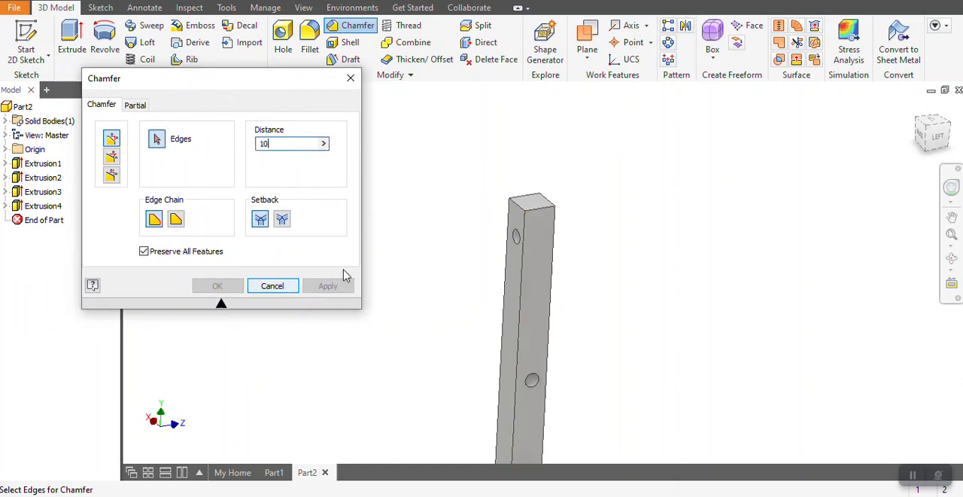
left_click(553, 215)
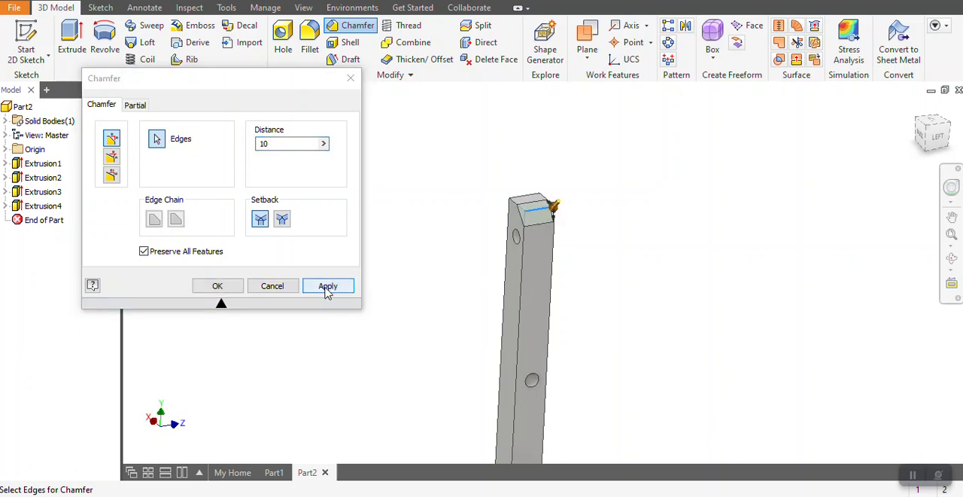
left_click(328, 286)
Apply separate 10 mm chamfers to the two opposite top-end edges adjoining the first chamfer, and end the chamfer command.
scroll(515, 207, "down", 2)
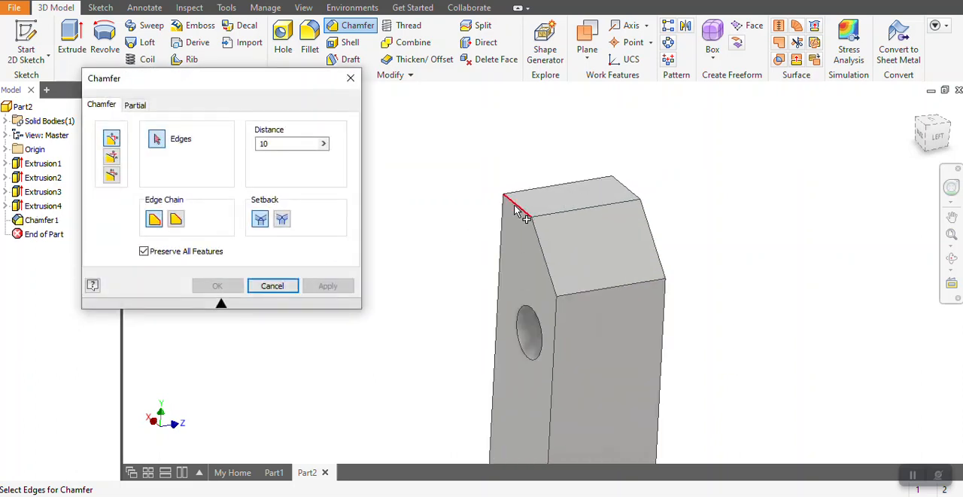
left_click(497, 223)
left_click(328, 285)
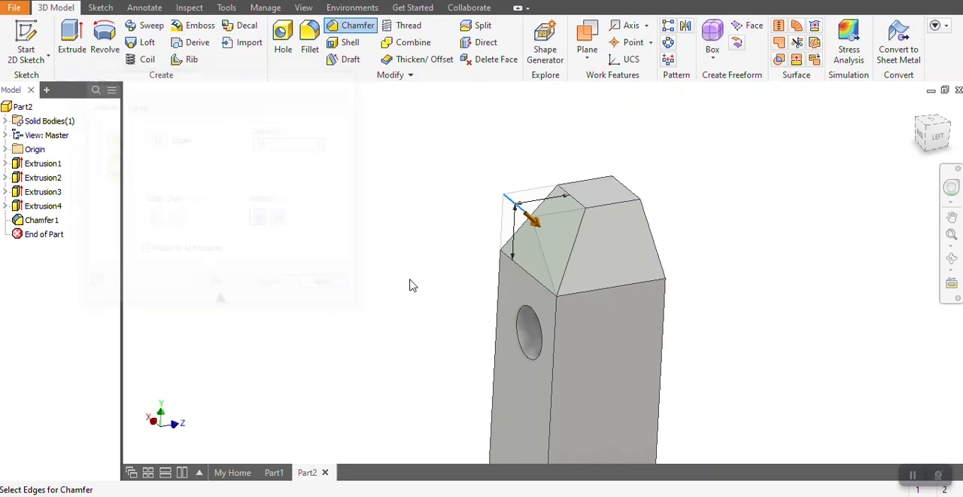
left_click(953, 261)
left_click_drag(630, 286, 529, 287)
right_click(529, 287)
left_click(587, 278)
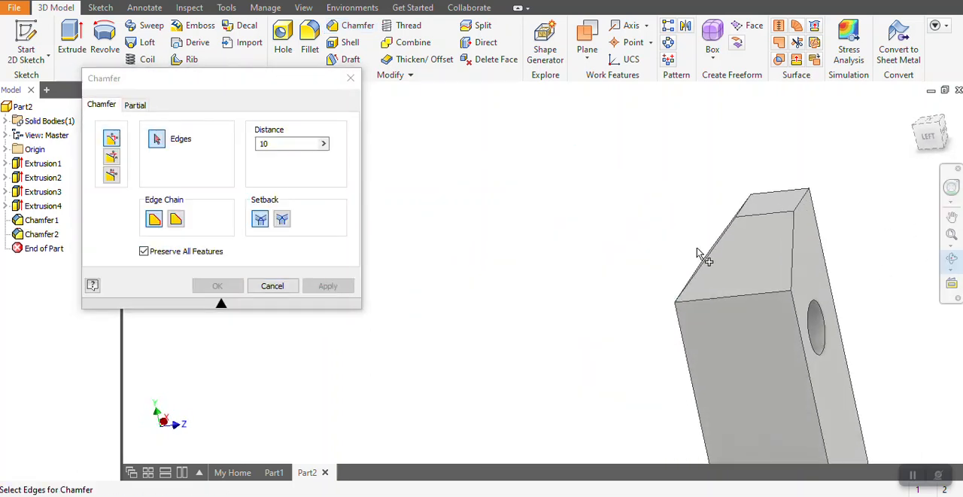
left_click(798, 209)
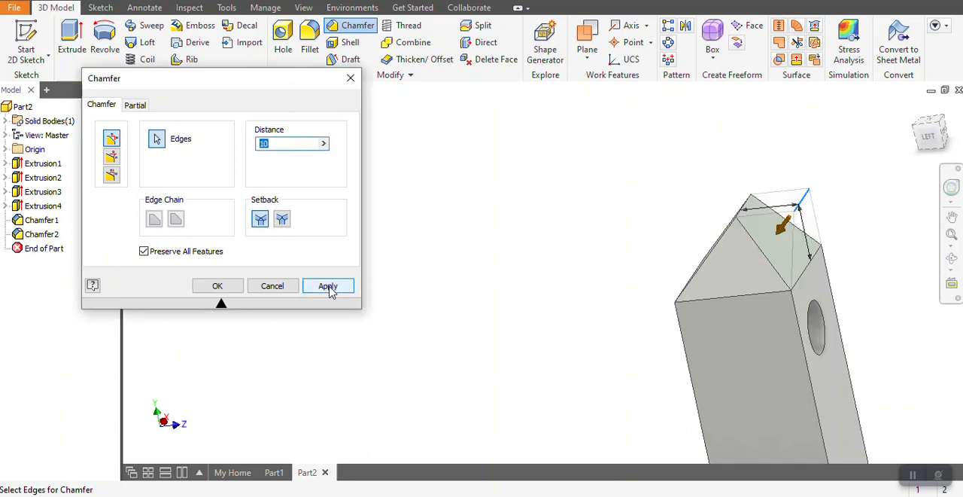
left_click(328, 286)
left_click(273, 286)
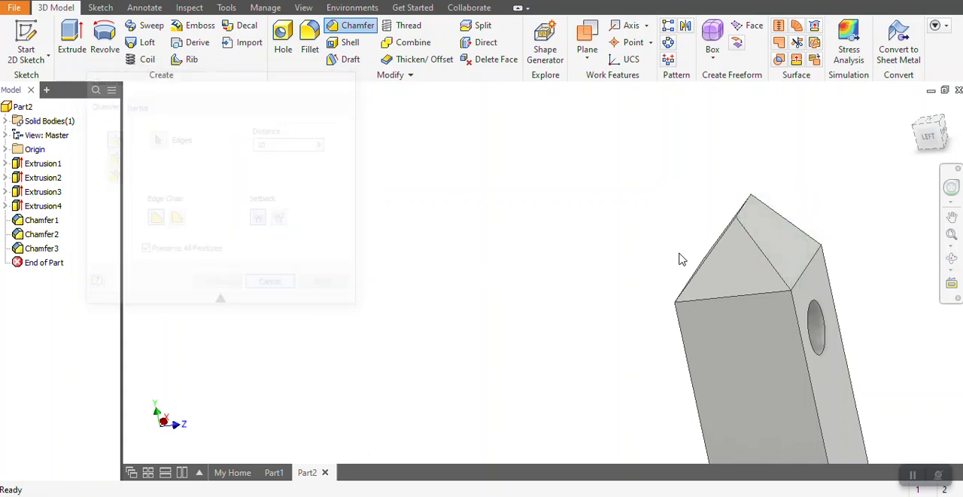
Start a new sketch on the post's front side face, which has the peg hole just below the chamfered tip.
left_click(952, 258)
left_click_drag(694, 267, 589, 243)
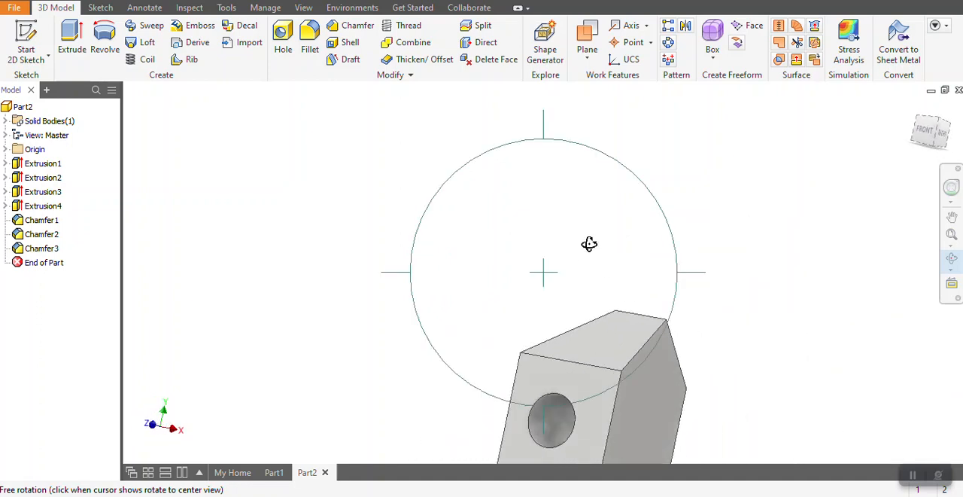
right_click(589, 243)
left_click(507, 243)
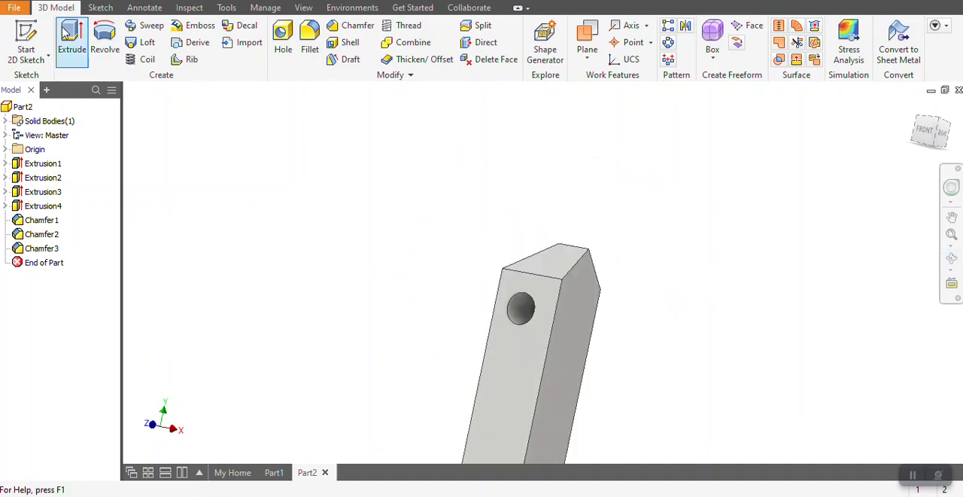
left_click(27, 38)
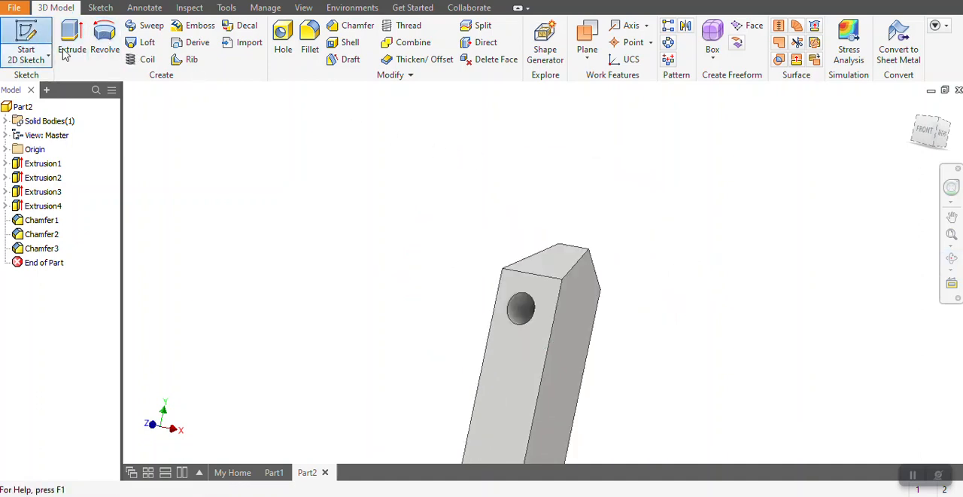
left_click(551, 300)
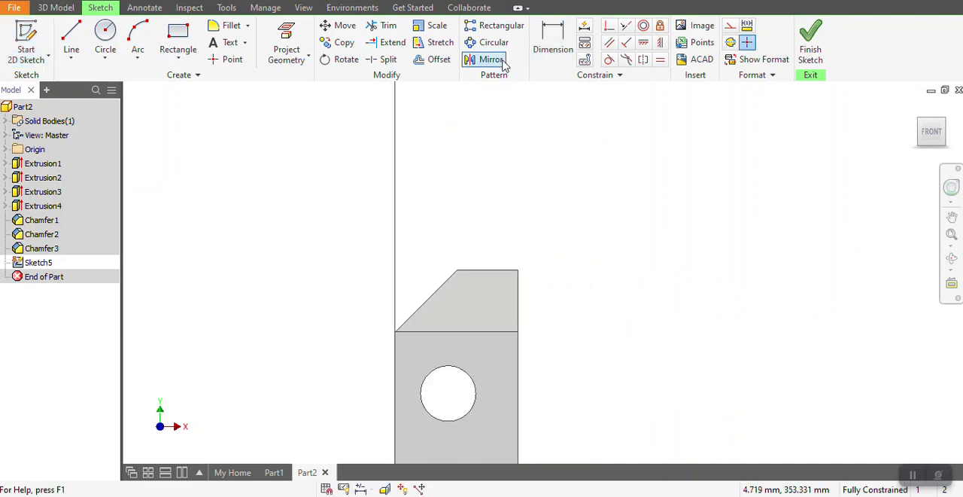
Project the face's upper edge and the tip, and draw a closed right triangle over the unchamfered corner, with a diagonal about 14.1 mm long.
left_click(286, 45)
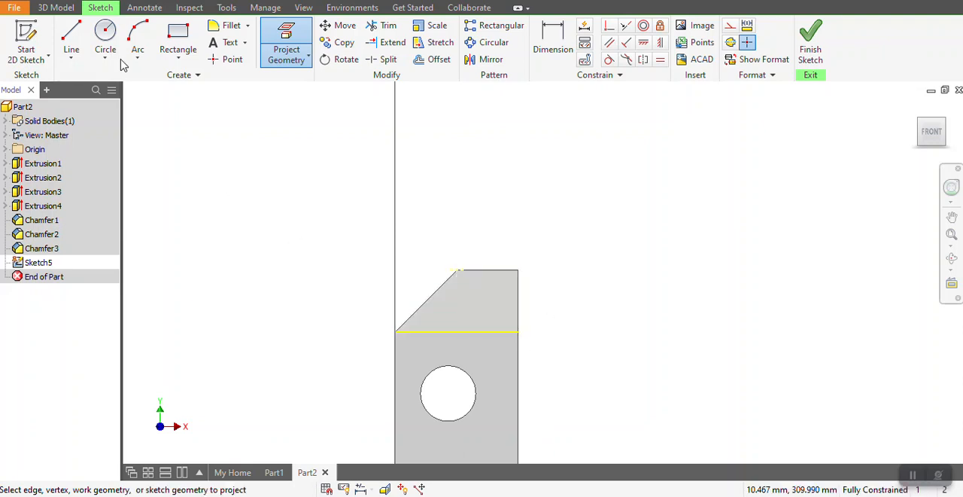
left_click(71, 34)
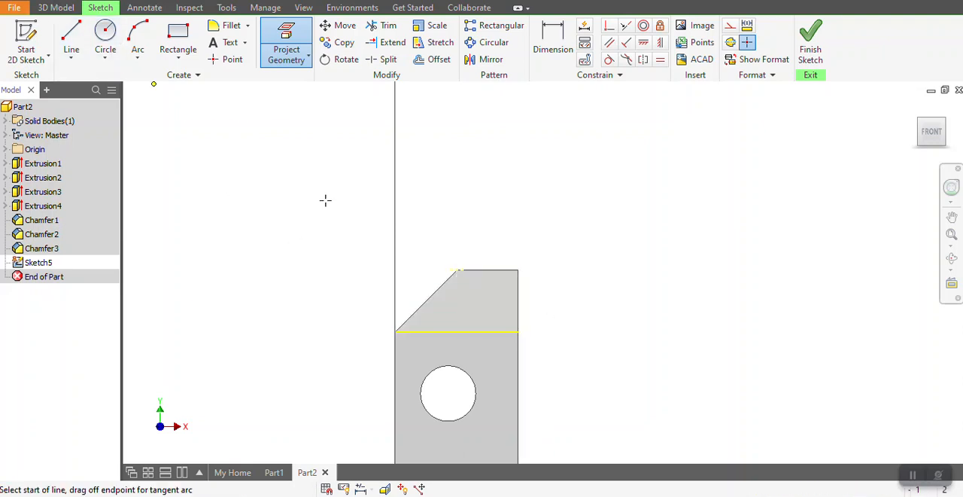
left_click(518, 331)
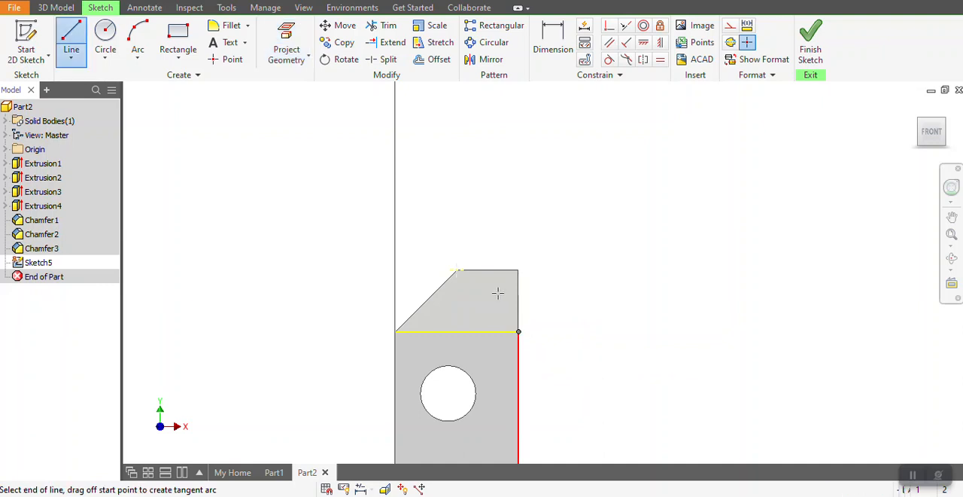
left_click(456, 270)
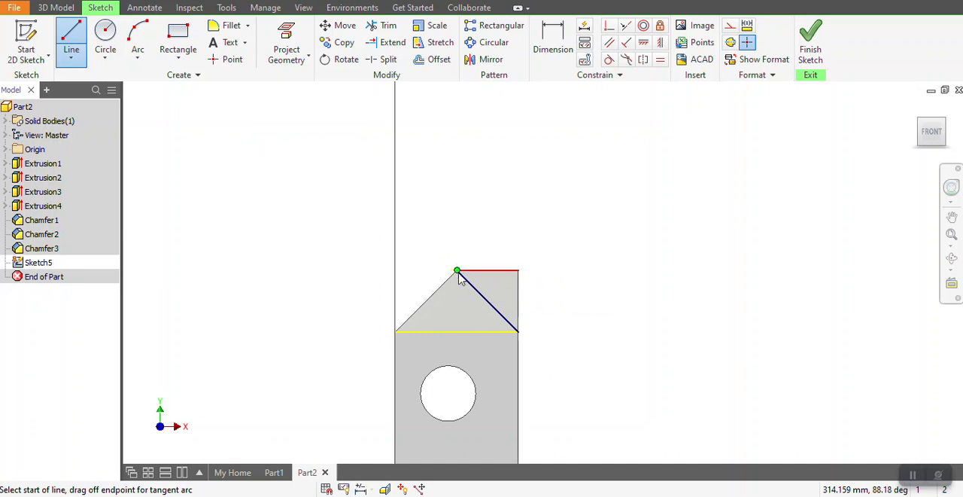
left_click(518, 270)
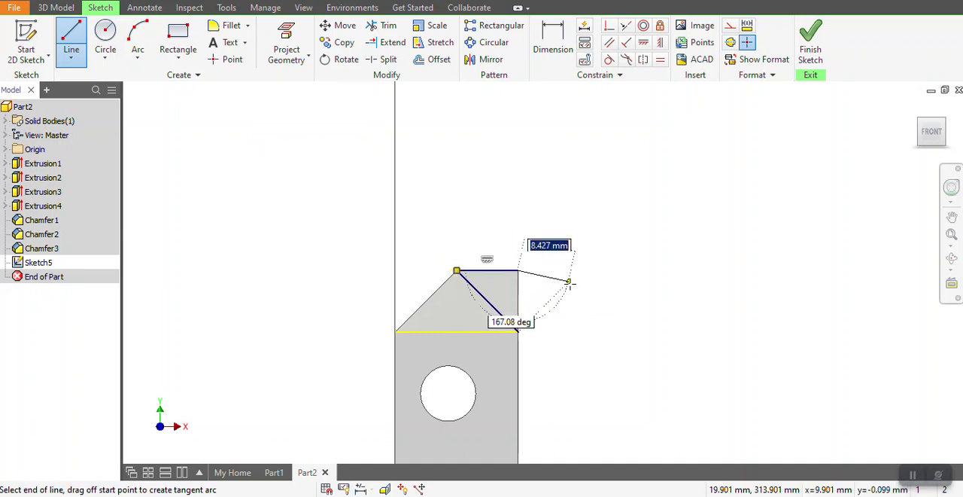
left_click(73, 42)
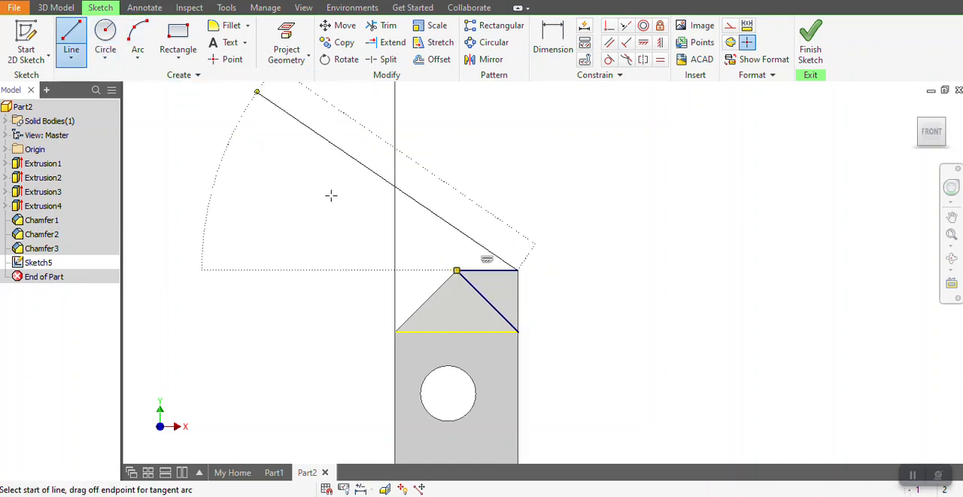
left_click(517, 269)
left_click(518, 331)
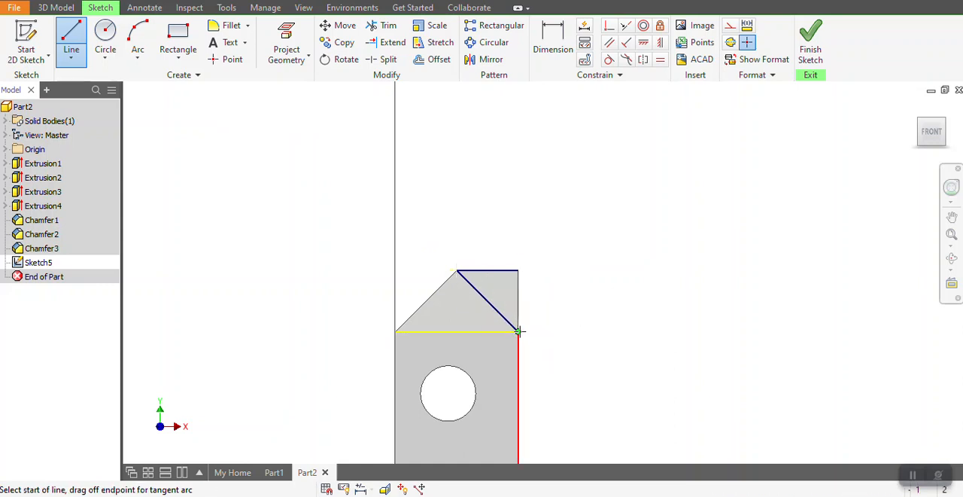
key("Escape")
Finish the sketch and extrude-cut the triangle 20 mm through the post's top to complete the pyramid point.
left_click(807, 52)
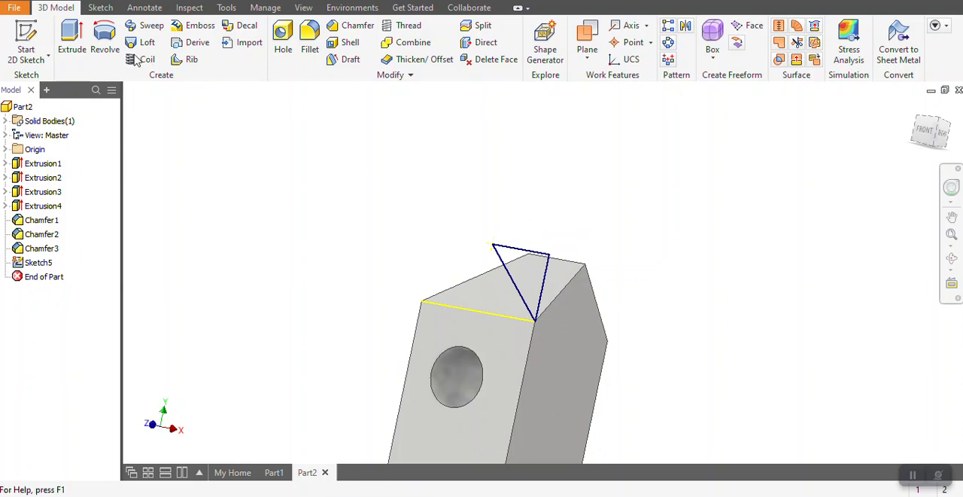
left_click(85, 47)
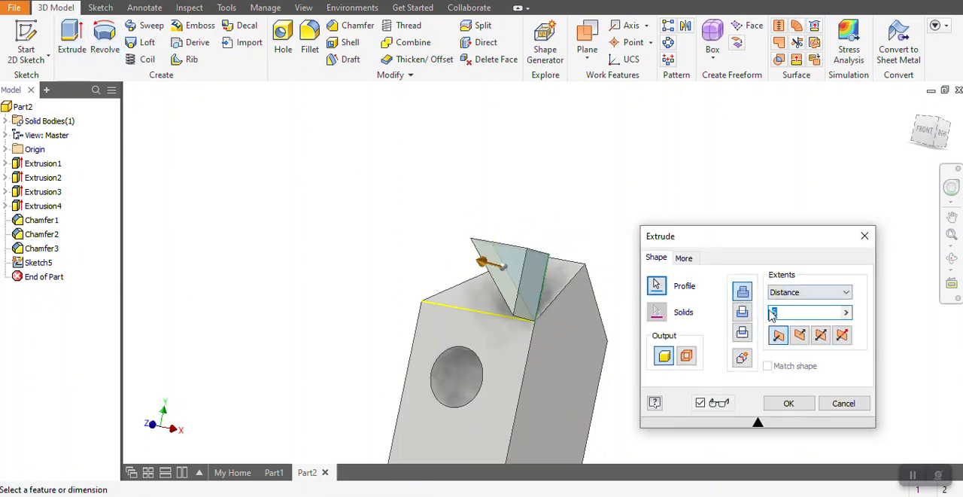
left_click(743, 312)
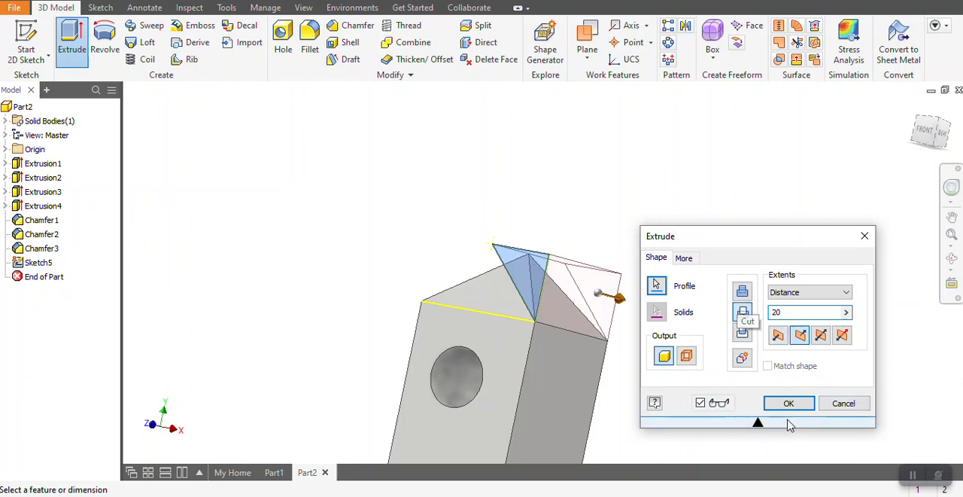
left_click(789, 403)
left_click(952, 258)
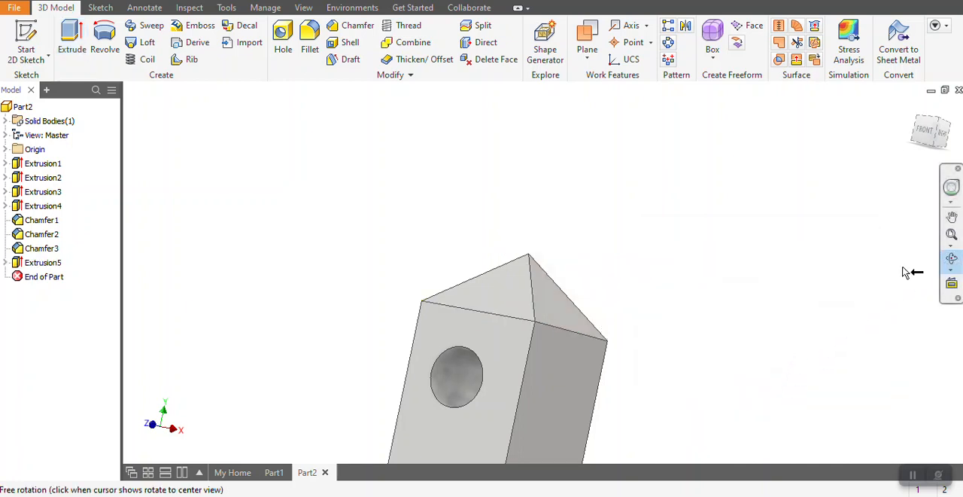
left_click_drag(677, 286, 495, 243)
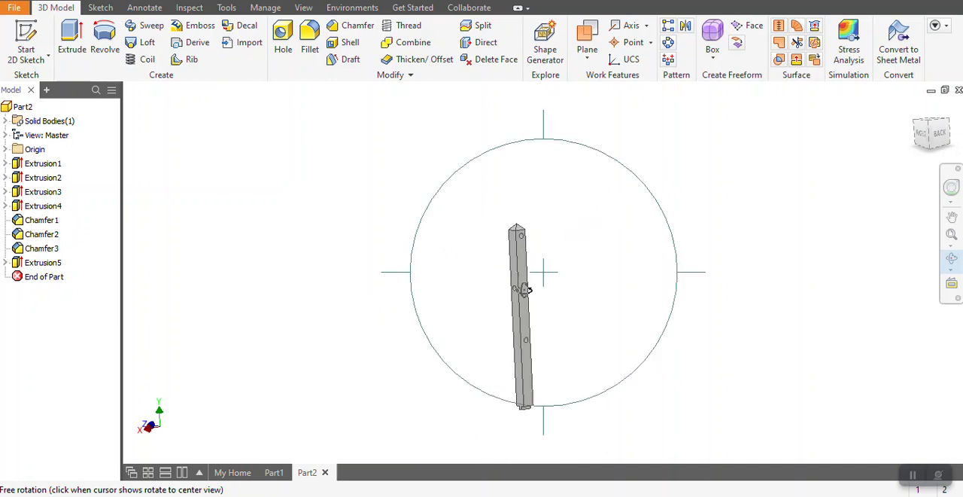
right_click(449, 221)
left_click(376, 218)
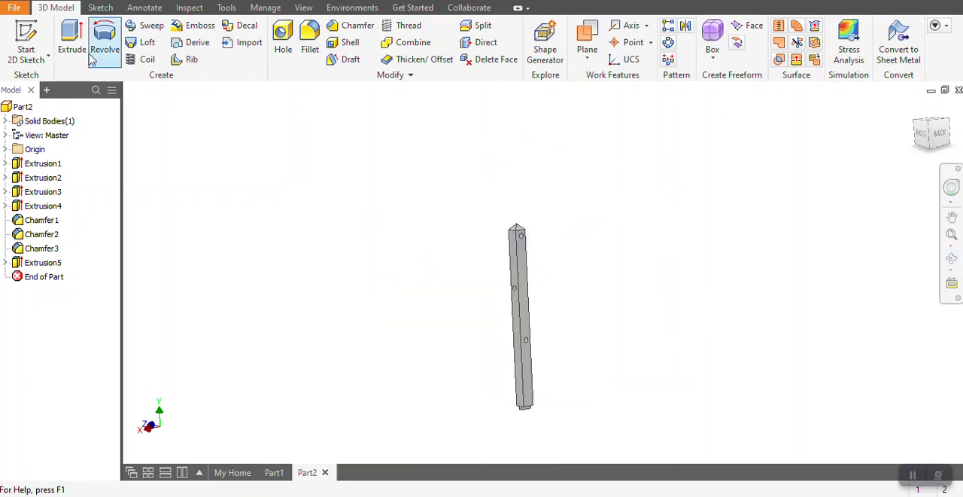
left_click(17, 9)
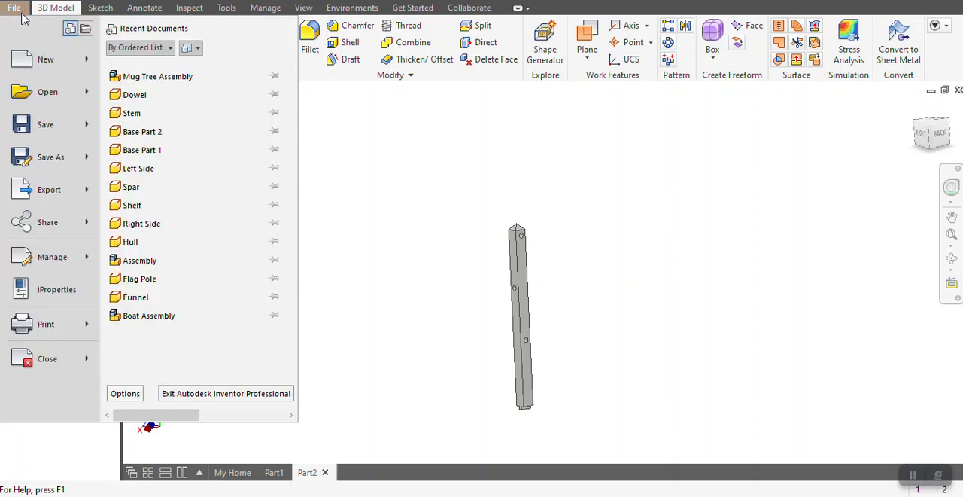
left_click(54, 159)
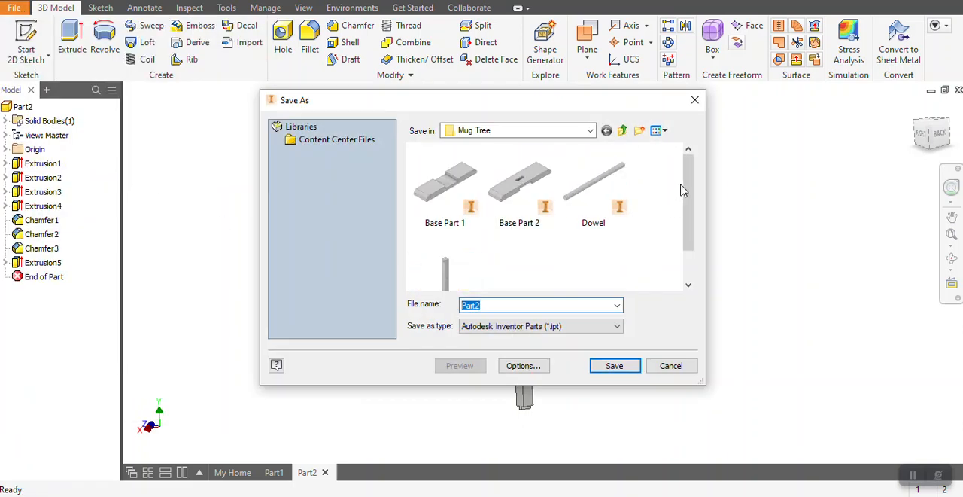
left_click_drag(690, 185, 688, 209)
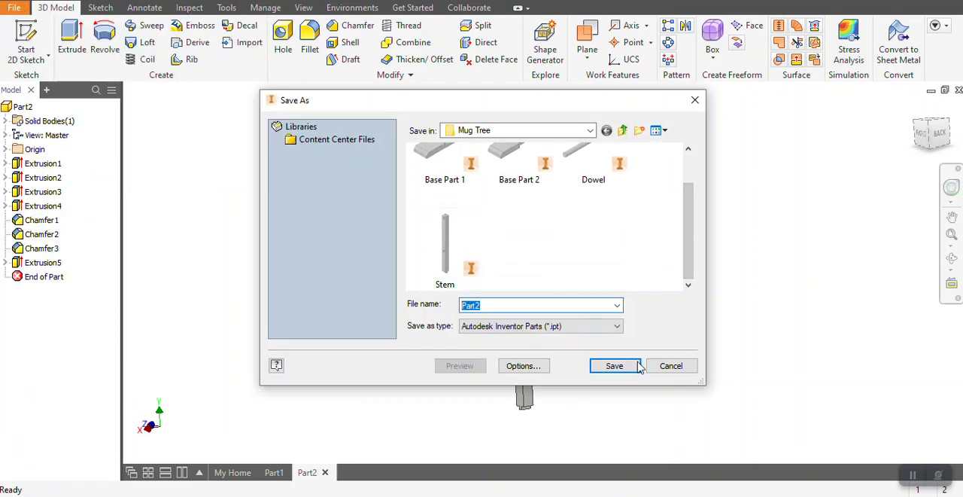
left_click(674, 366)
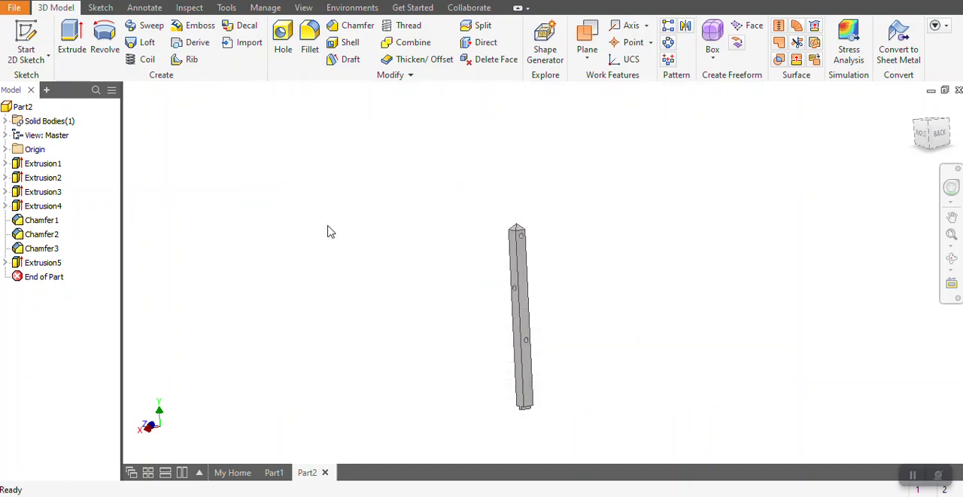
scroll(559, 359, "up", 3)
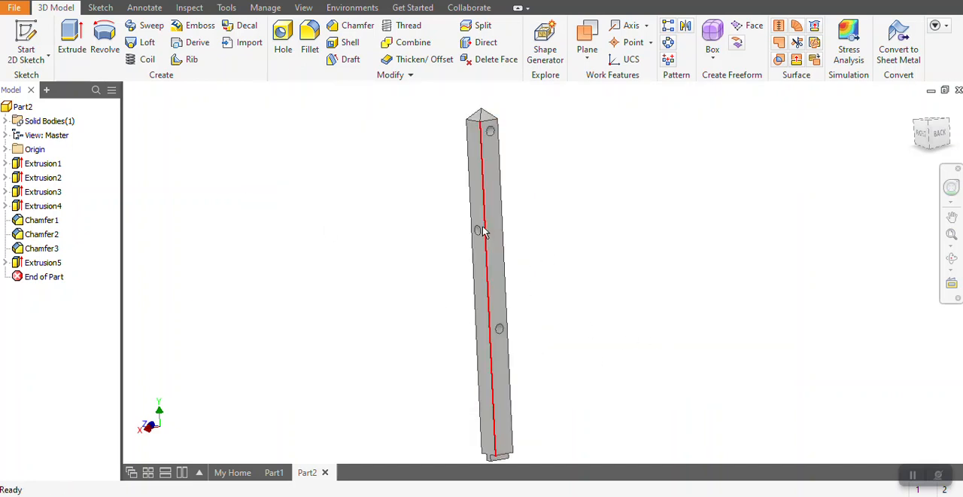
Create a new part from the metric Standard (mm).ipt template and accept the style library definitions.
left_click(14, 7)
left_click(43, 61)
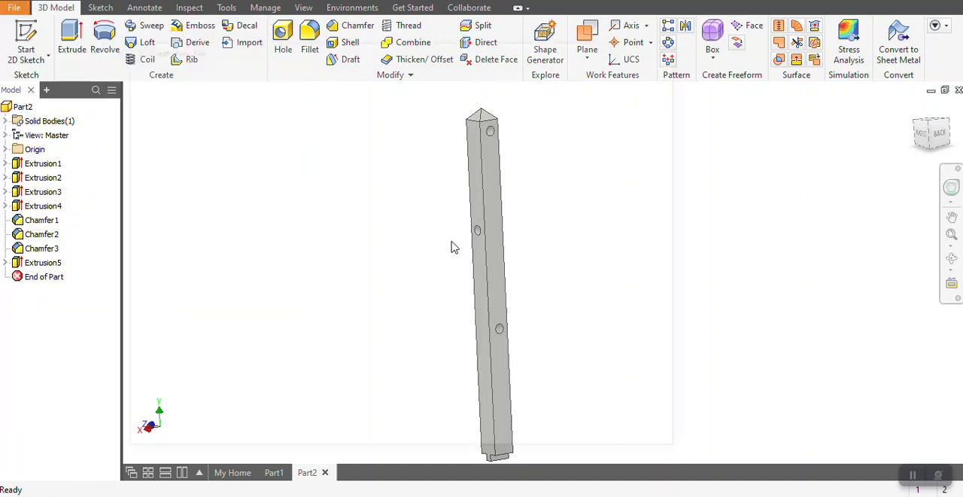
double_click(474, 143)
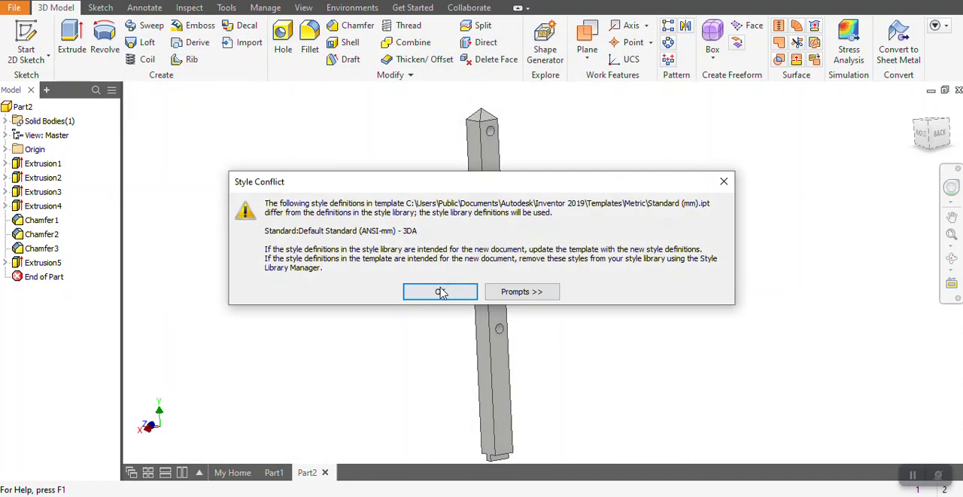
left_click(441, 289)
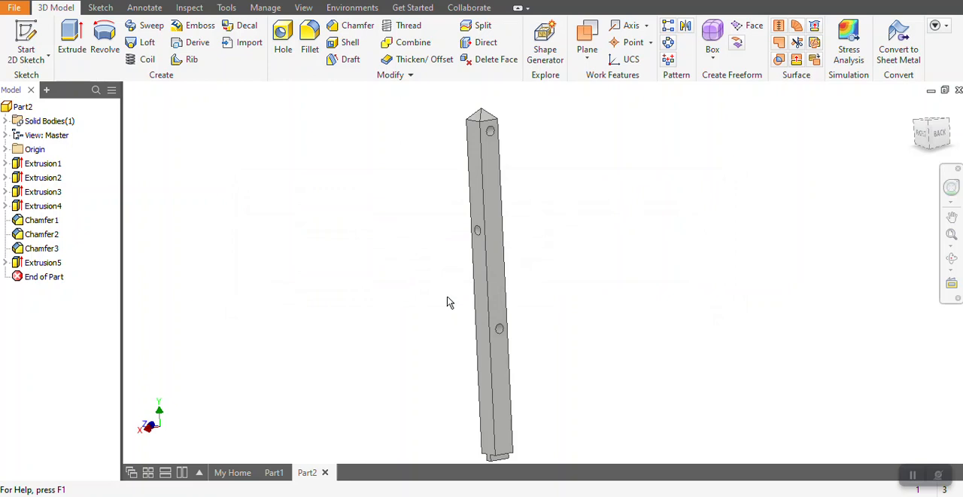
Start a sketch on the XY plane and draw a 9 mm diameter circle centred on the origin.
left_click(32, 37)
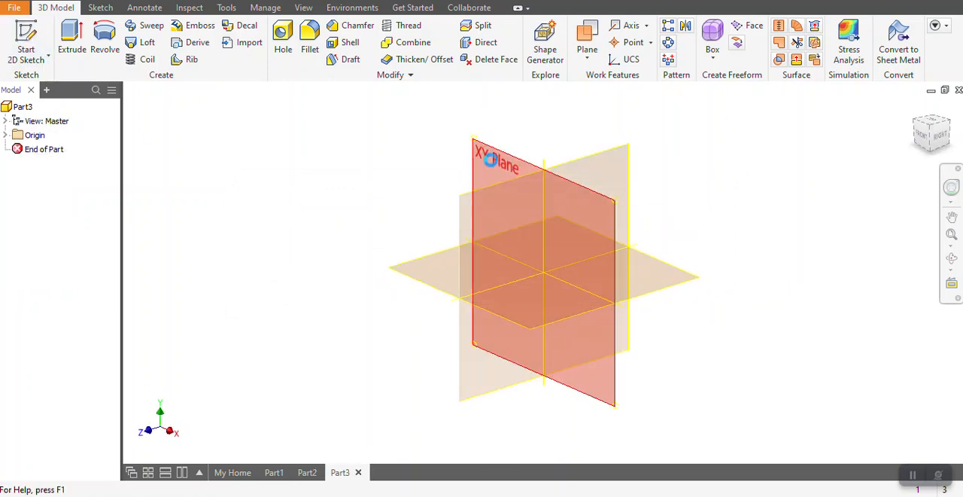
left_click(482, 156)
left_click(105, 34)
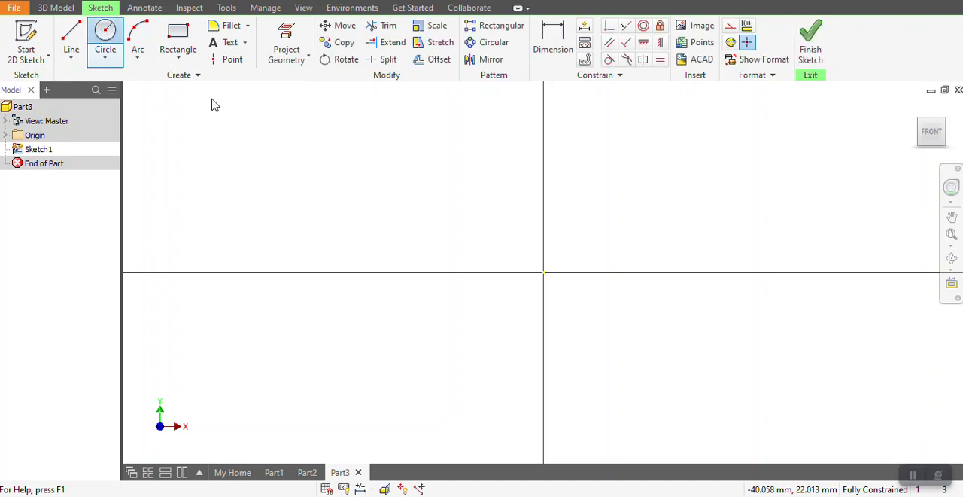
left_click(543, 272)
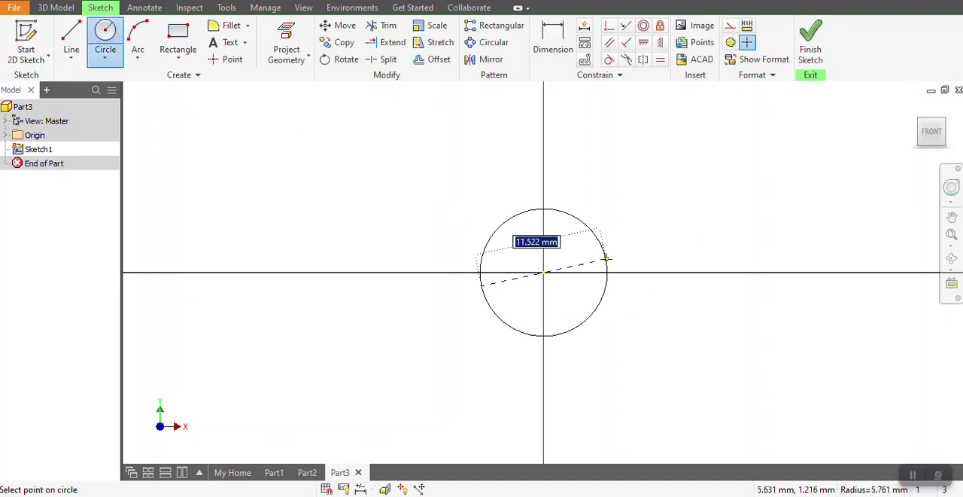
type("9")
key("Return")
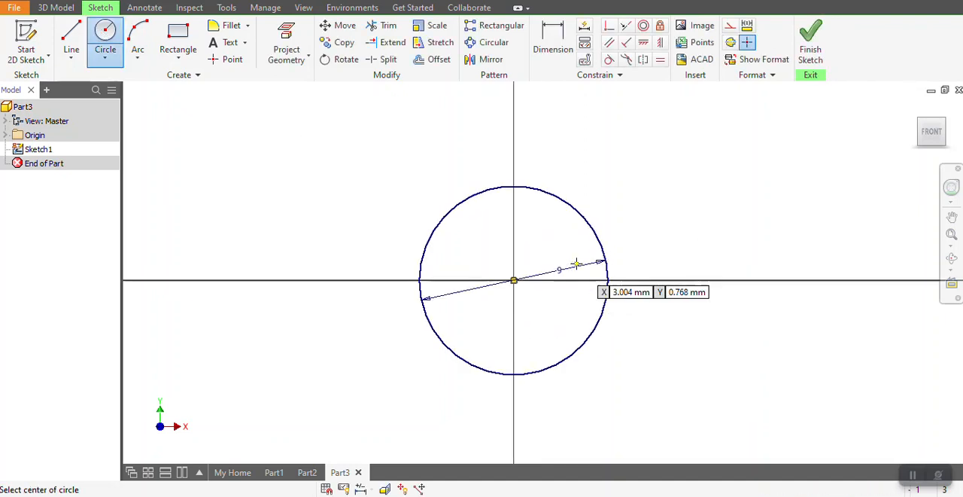
Finish the sketch and extrude the 9 mm circle into a long, solid cylindrical dowel.
left_click(808, 47)
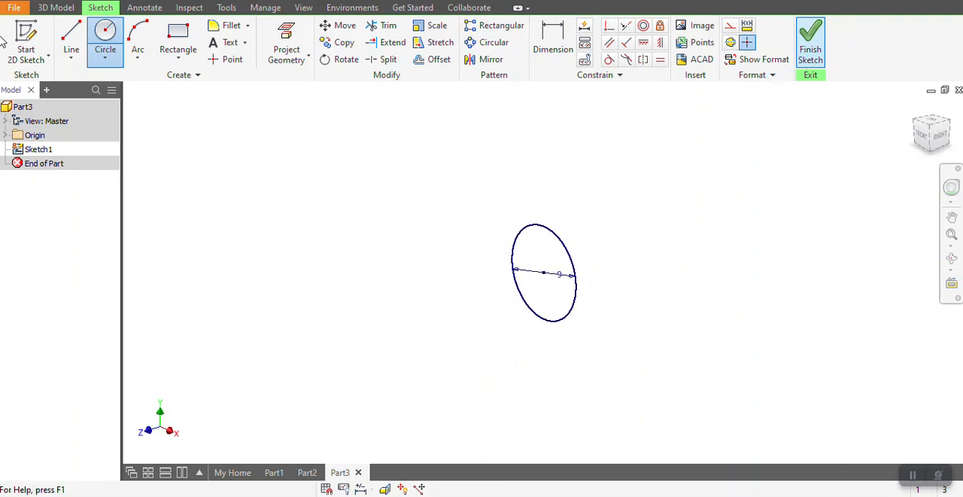
left_click(86, 46)
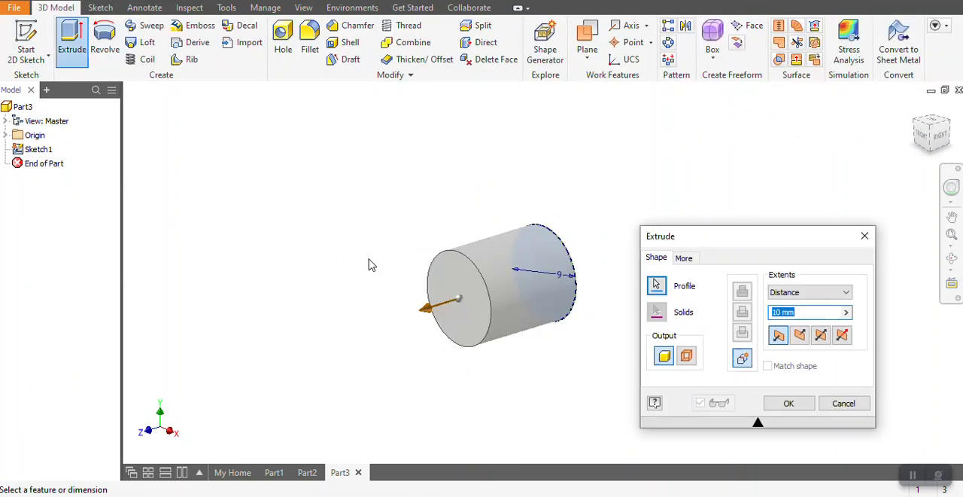
key("Return")
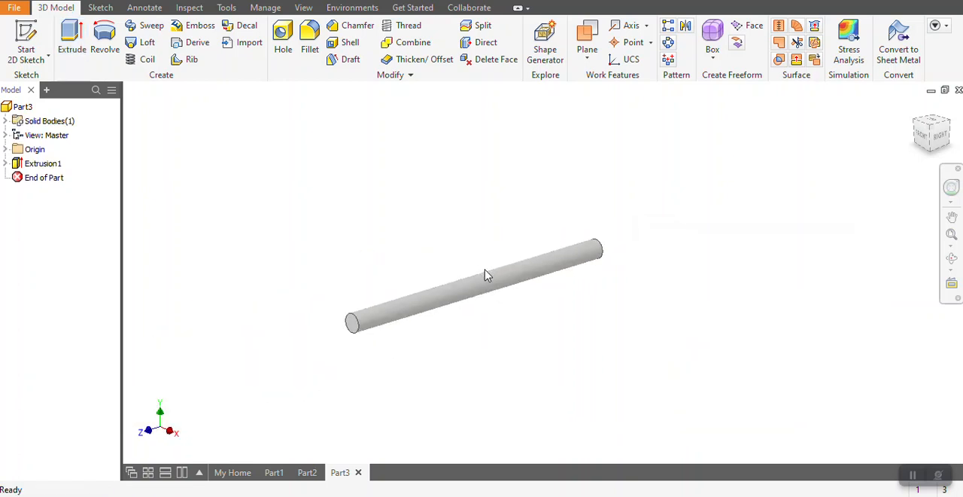
scroll(485, 276, "down", 3)
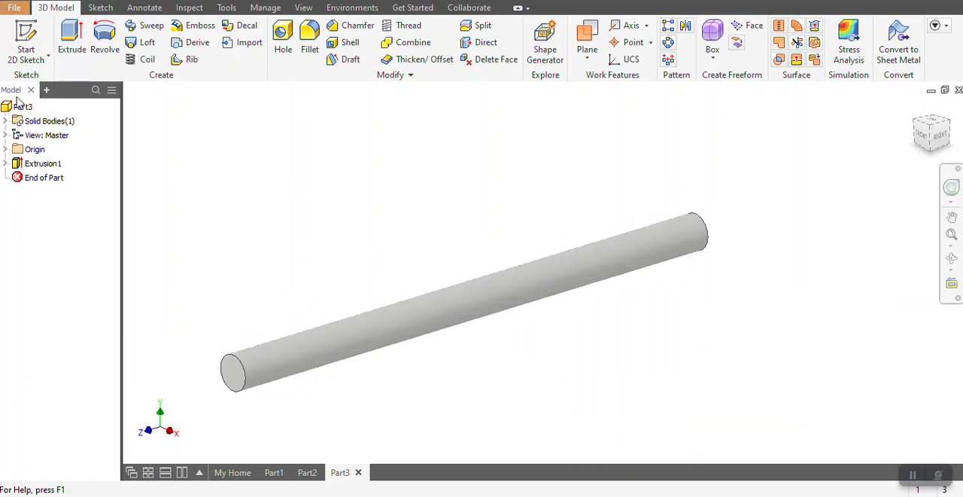
left_click(14, 8)
left_click(34, 158)
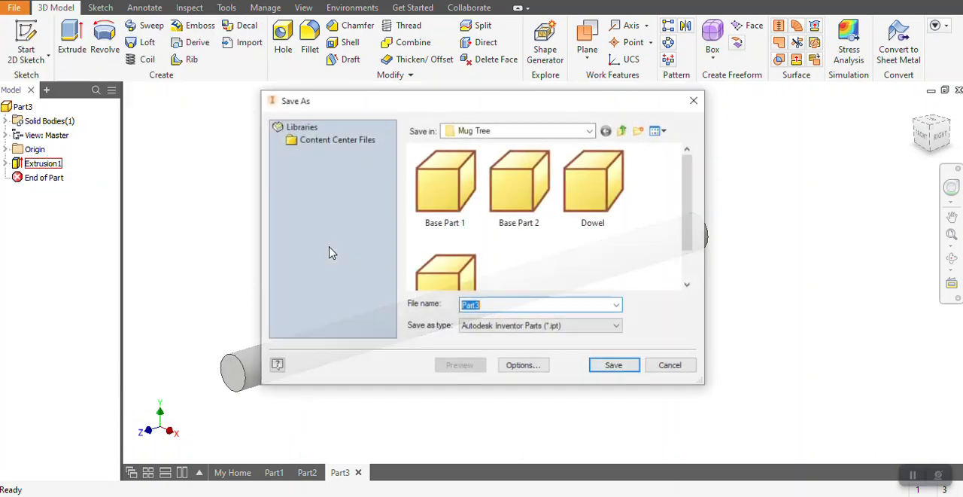
left_click(671, 366)
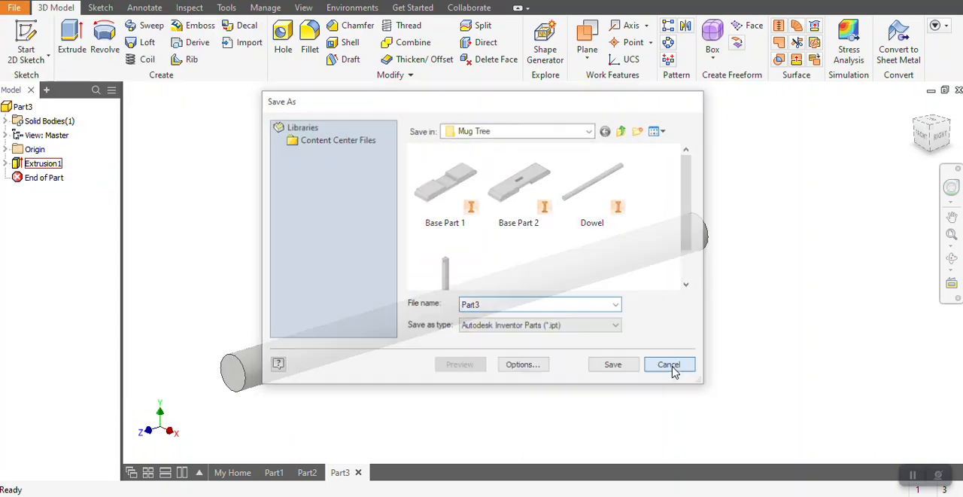